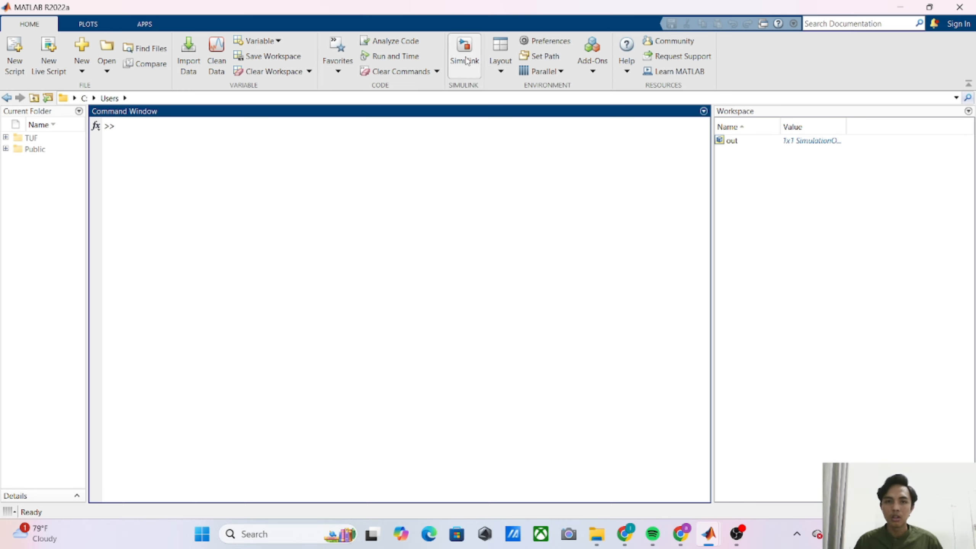
# - Create a new blank Simulink model and open the Library Browser alongside it
pyautogui.click(465, 56)
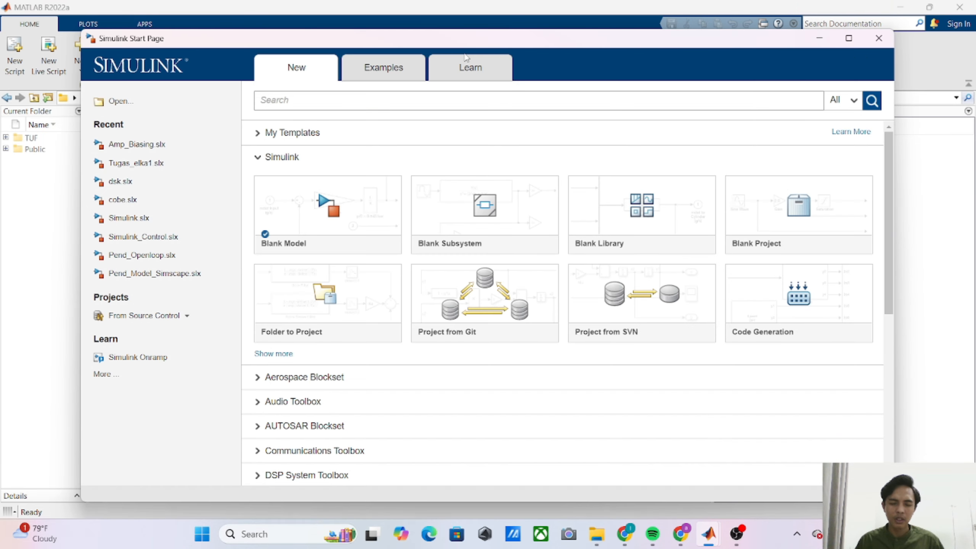
pyautogui.click(353, 230)
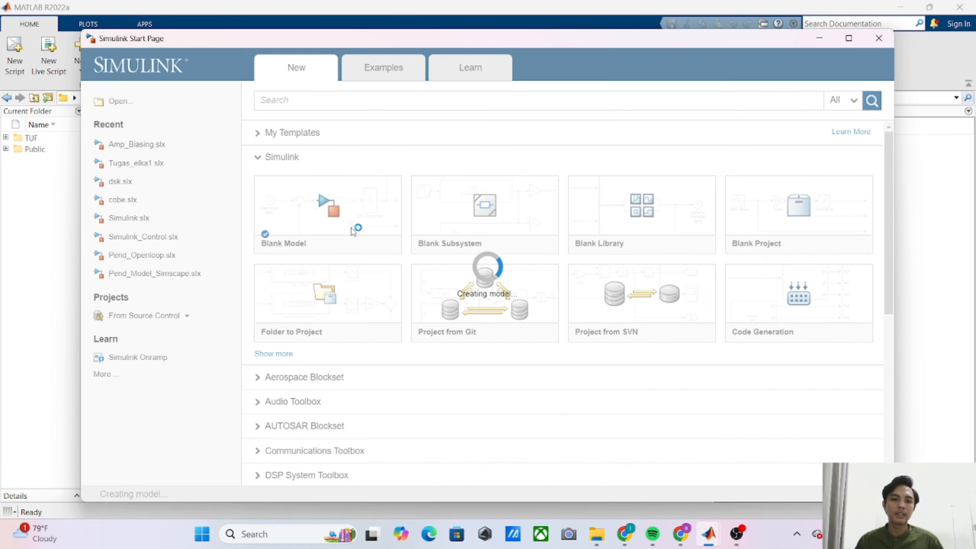
pyautogui.click(594, 29)
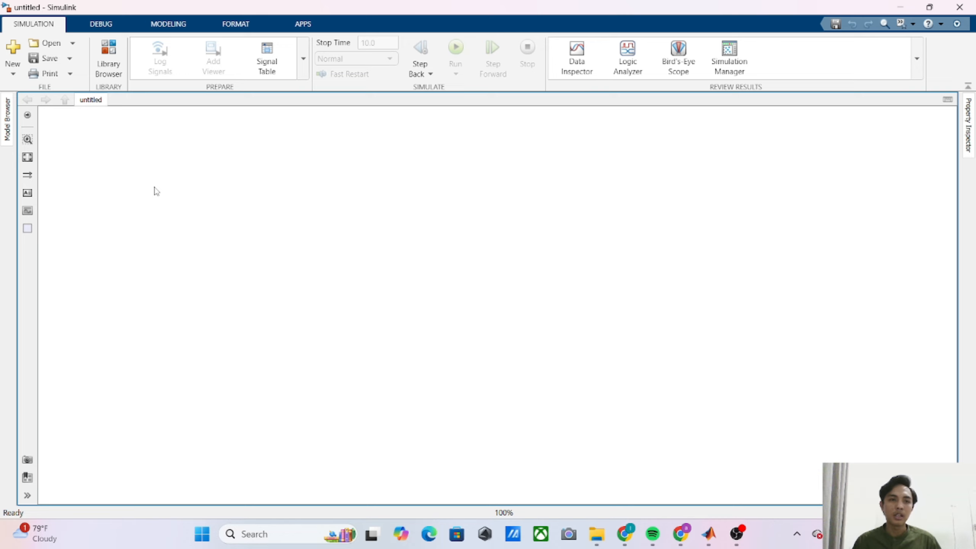
pyautogui.click(109, 50)
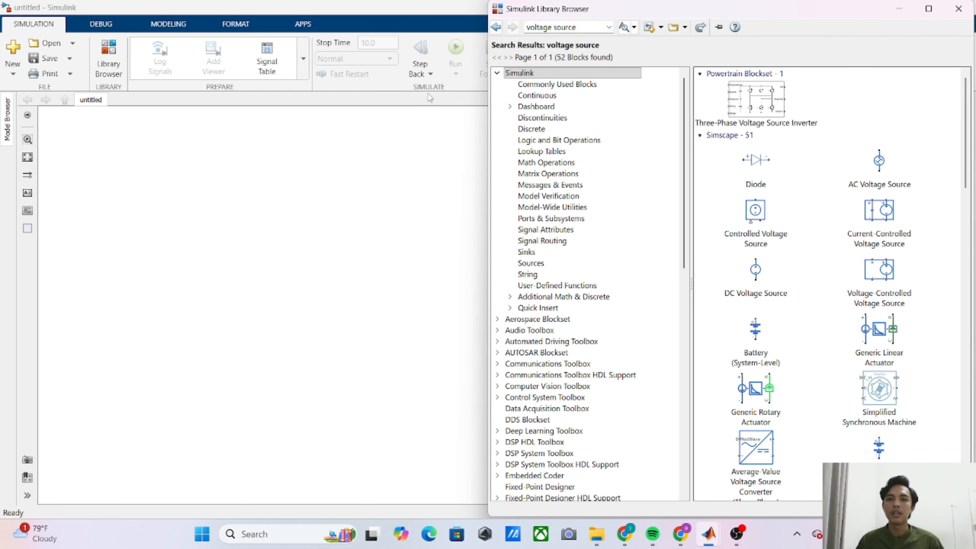
# - Try to find a transistor block by searching the library for "transisitor"
pyautogui.click(608, 27)
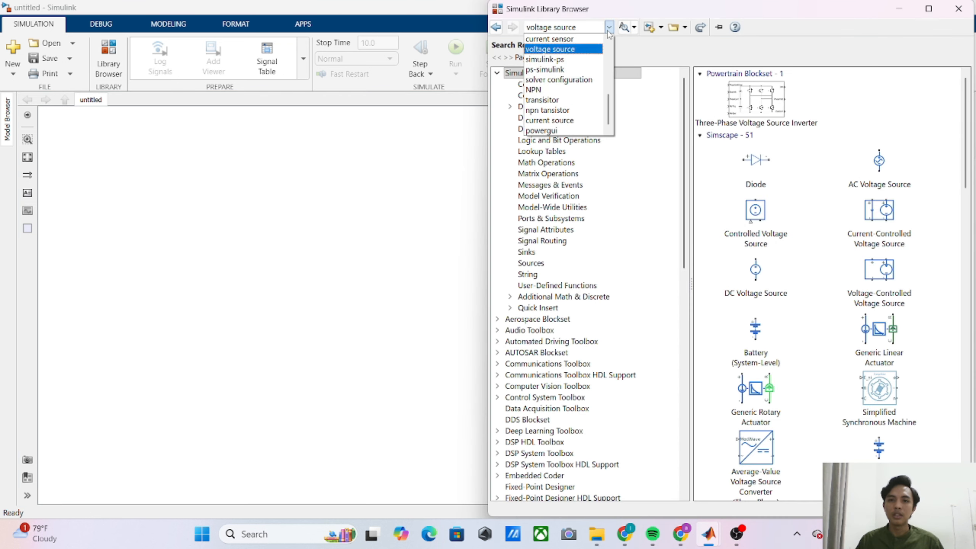
pyautogui.click(553, 99)
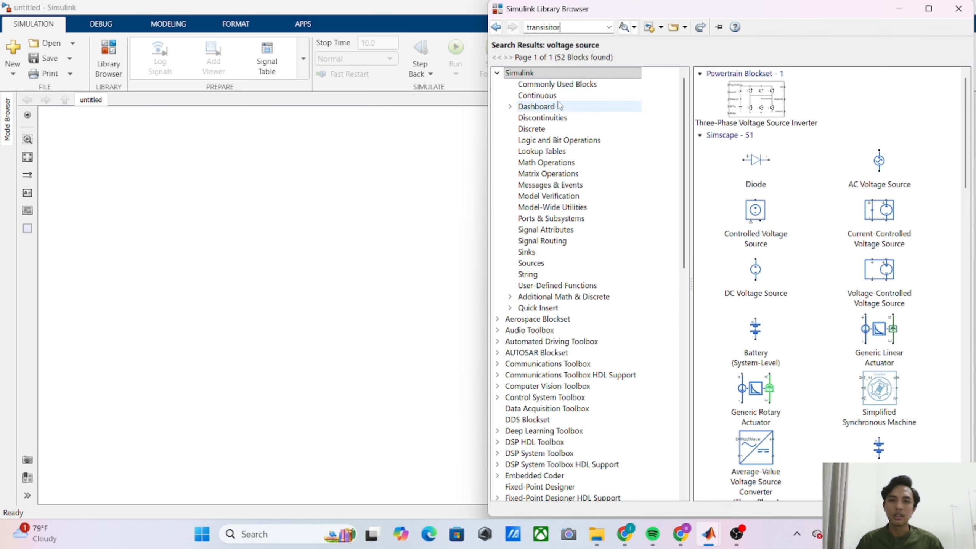
pyautogui.click(622, 27)
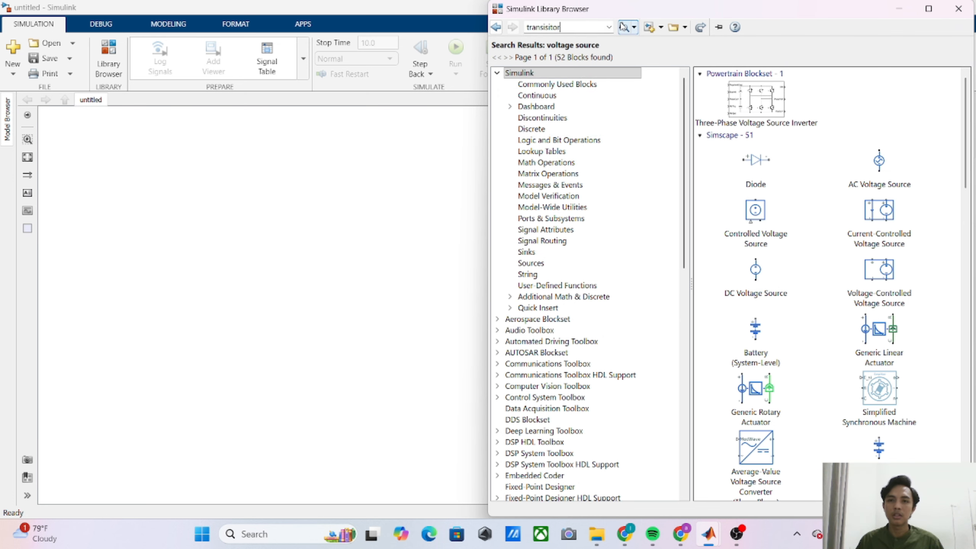
# - Search the library for "NPN" and add the Simscape NPN Bipolar Transistor block to the untitled model
pyautogui.doubleClick(593, 28)
pyautogui.click(608, 27)
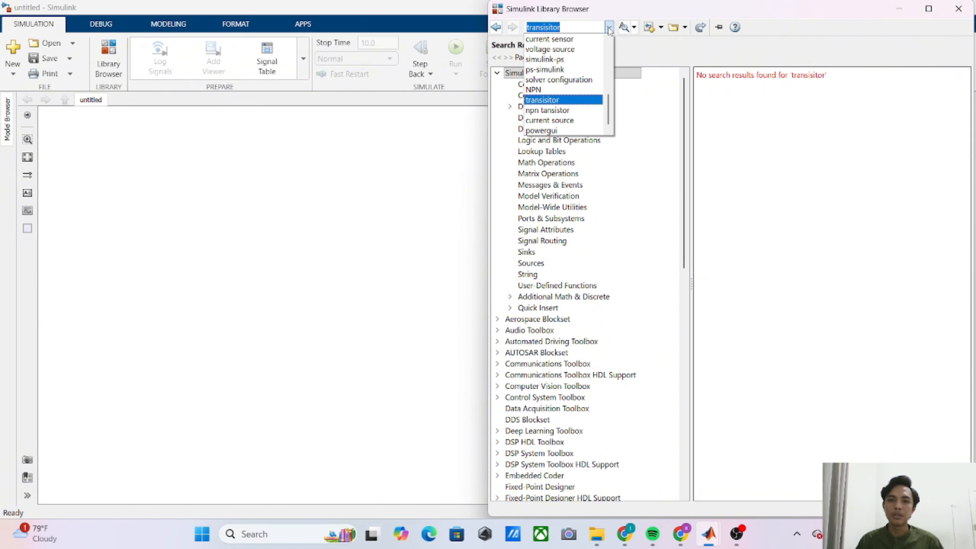
pyautogui.click(566, 89)
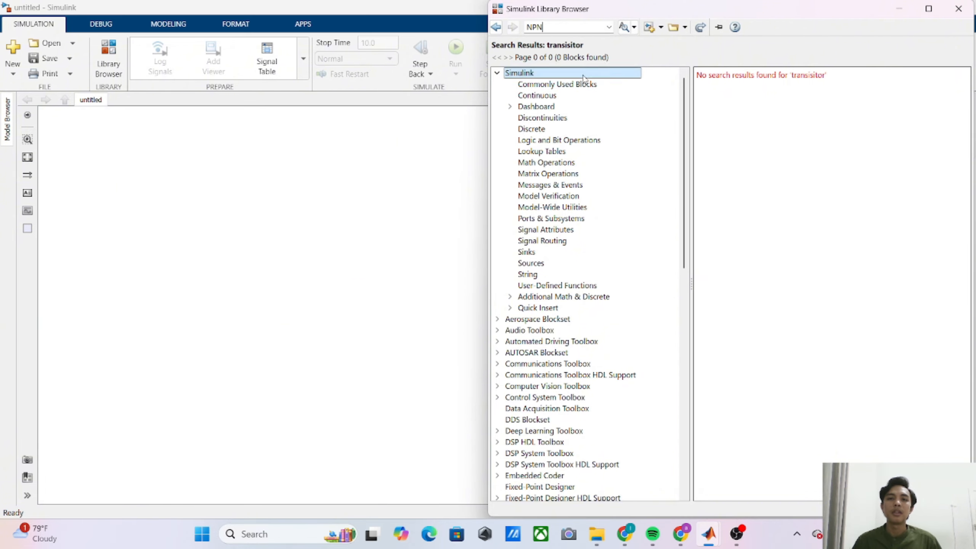
pyautogui.click(627, 27)
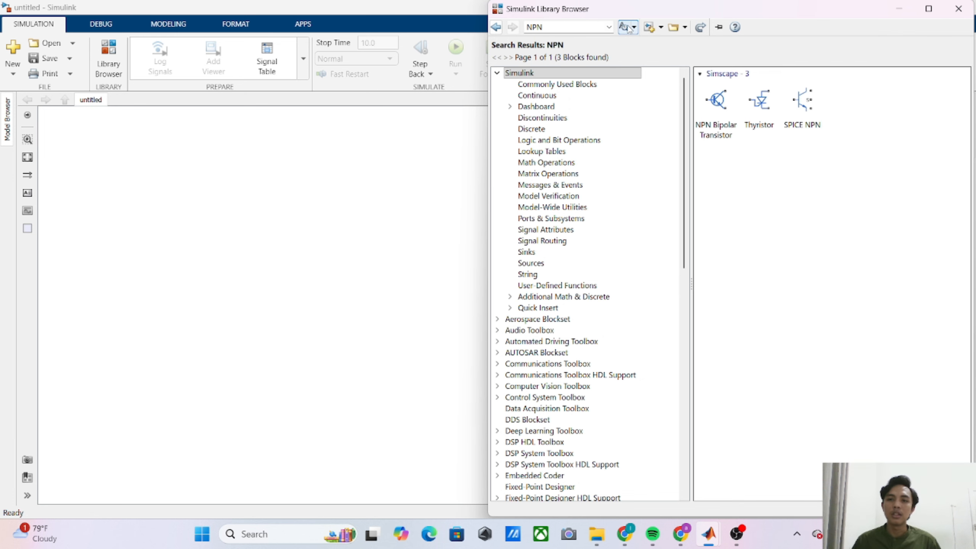
pyautogui.click(723, 101)
pyautogui.rightClick(721, 102)
pyautogui.click(743, 101)
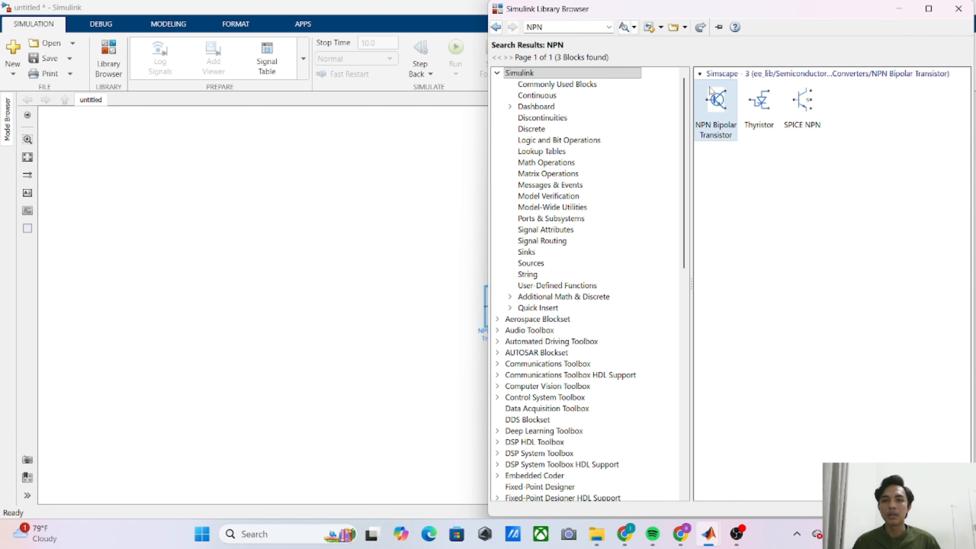
# - Search the library for "resistor" and add the Simscape Resistor block from Electrical Elements to the model
pyautogui.click(610, 28)
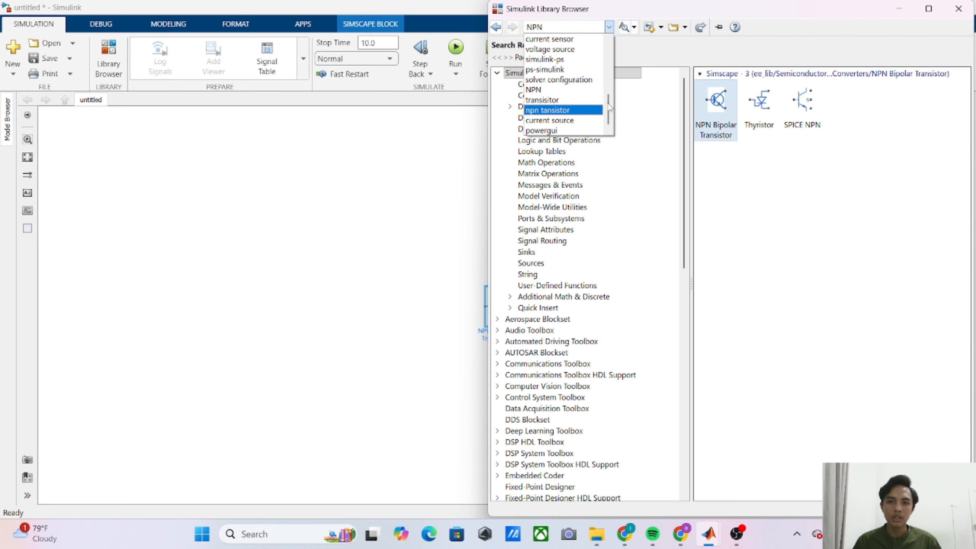
pyautogui.moveTo(608, 106); pyautogui.dragTo(599, 56)
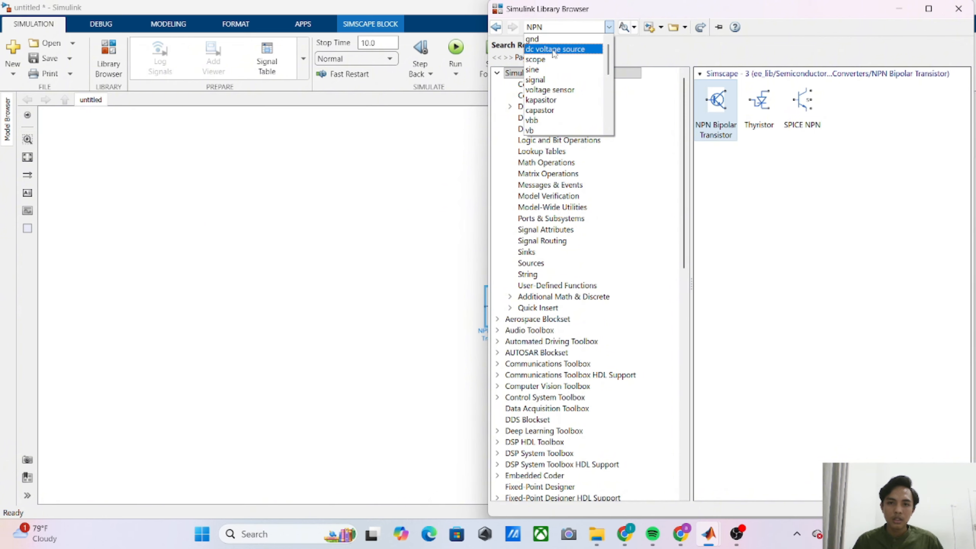
pyautogui.click(550, 24)
pyautogui.write('resisto')
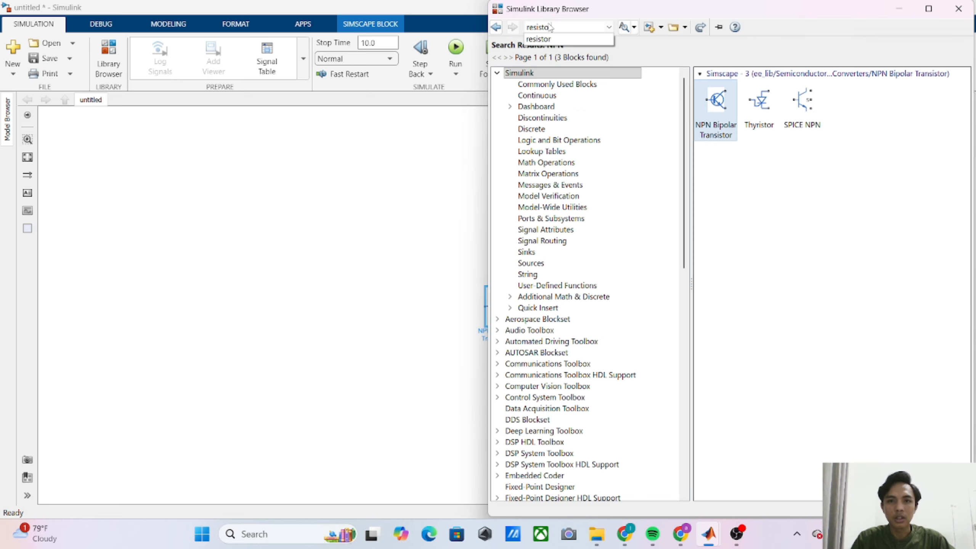
pyautogui.write('r')
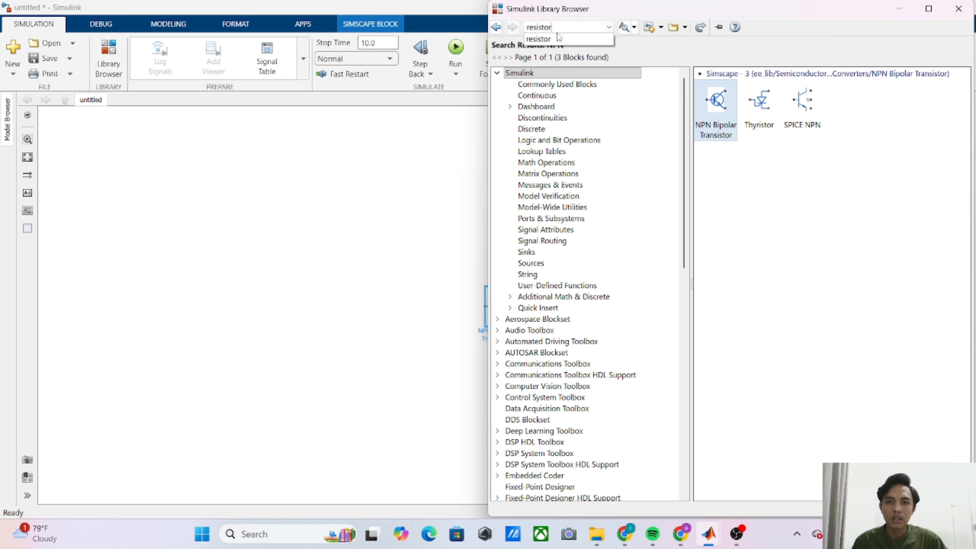
pyautogui.click(559, 39)
pyautogui.click(623, 31)
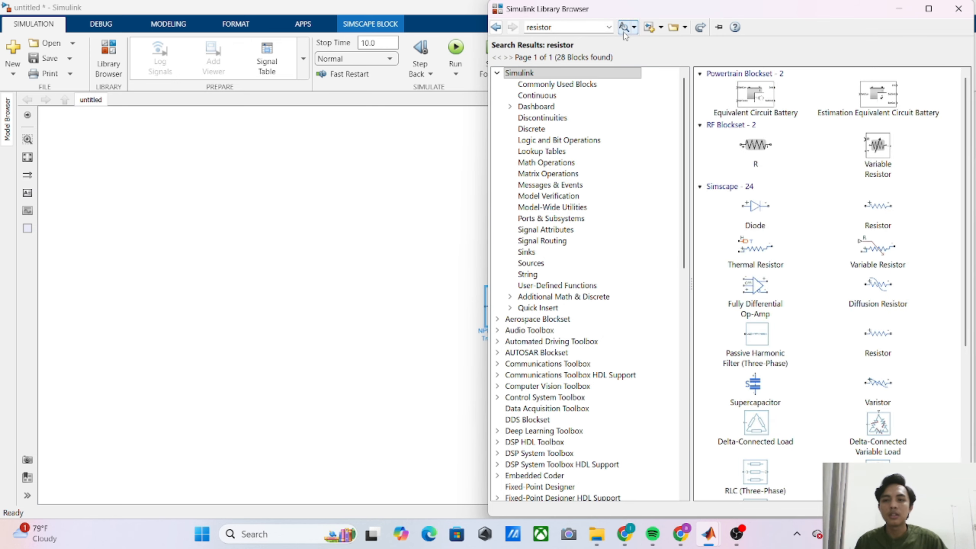
pyautogui.rightClick(879, 209)
pyautogui.click(881, 214)
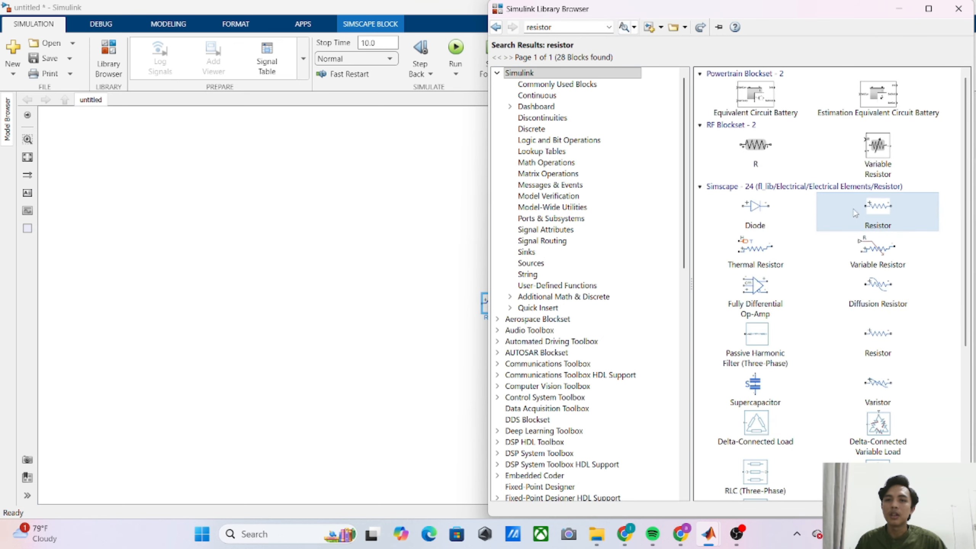
# - Search the library for "ground" and add the Simscape Electrical Reference block to the model
pyautogui.click(610, 28)
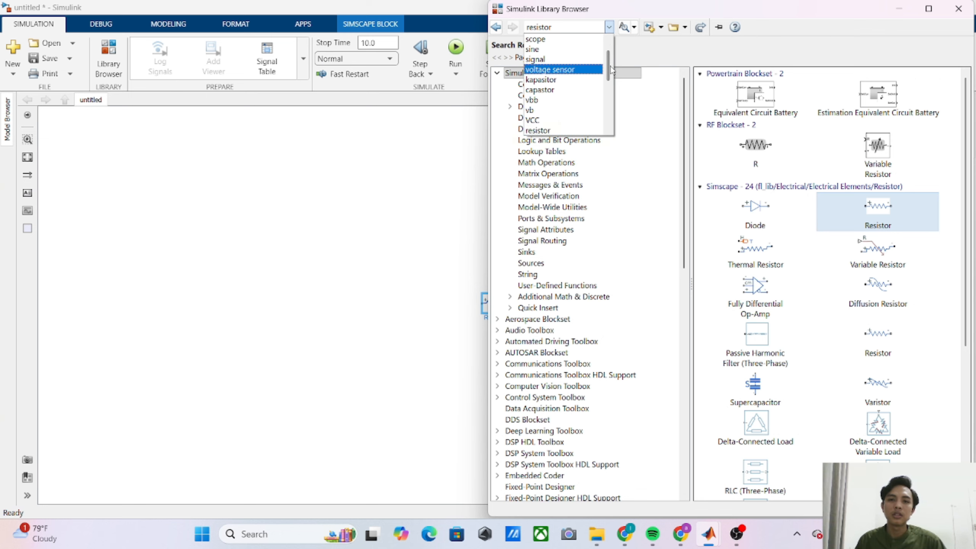
pyautogui.scroll(-1, 609, 73)
pyautogui.moveTo(608, 74); pyautogui.dragTo(609, 86)
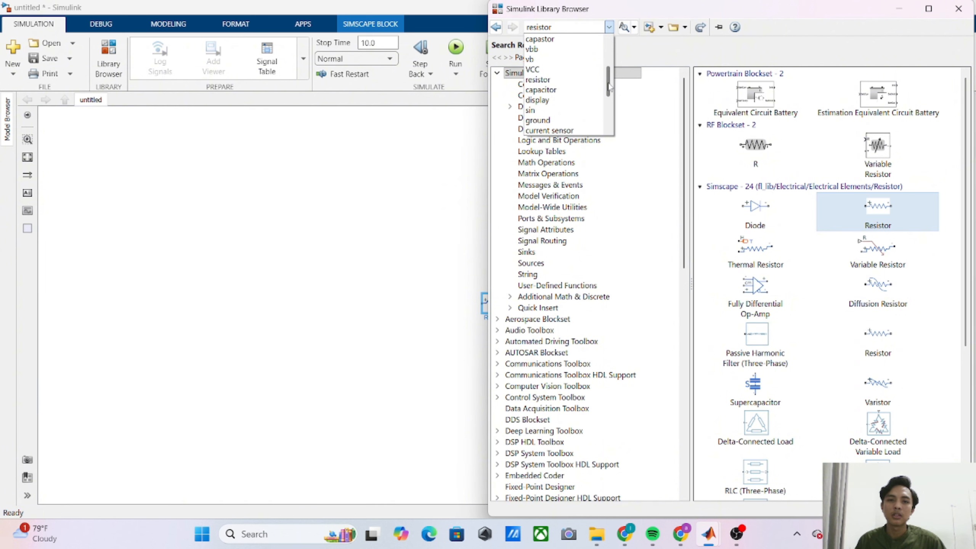
pyautogui.click(550, 120)
pyautogui.click(622, 28)
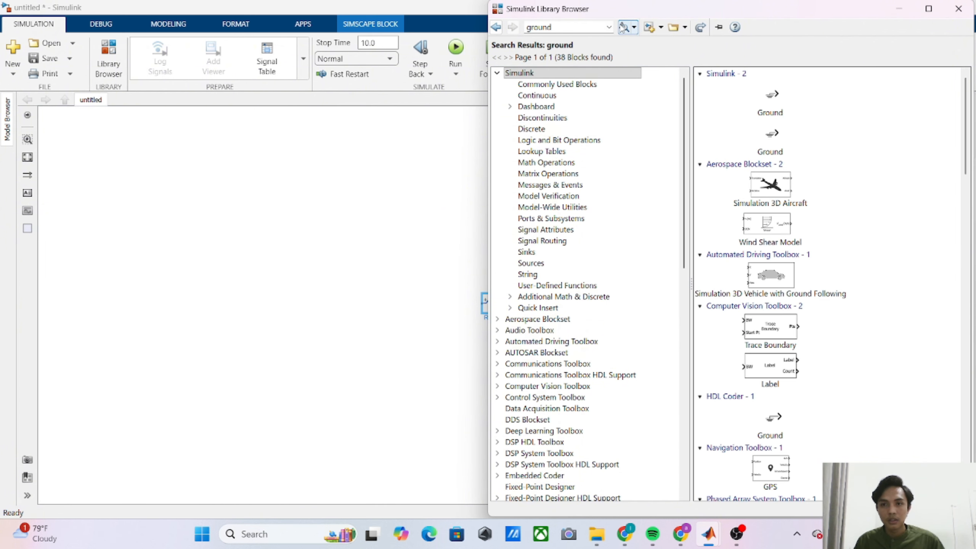
pyautogui.scroll(-5, 793, 253)
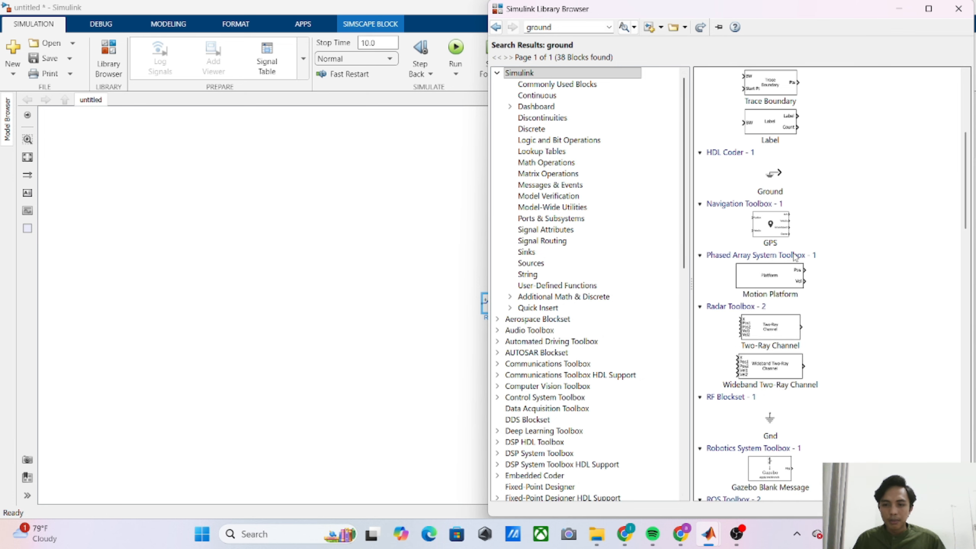
pyautogui.scroll(-6, 794, 255)
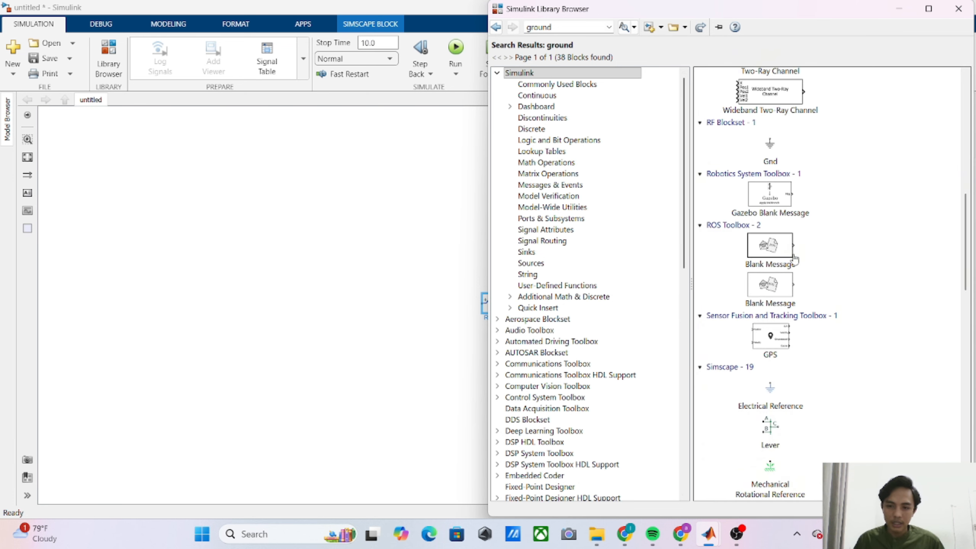
pyautogui.click(779, 396)
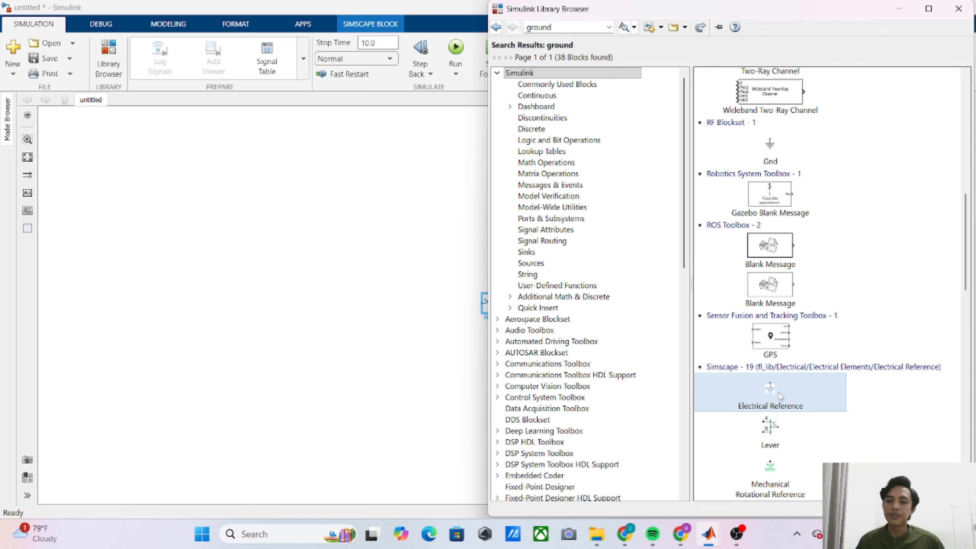
pyautogui.rightClick(779, 396)
pyautogui.click(788, 398)
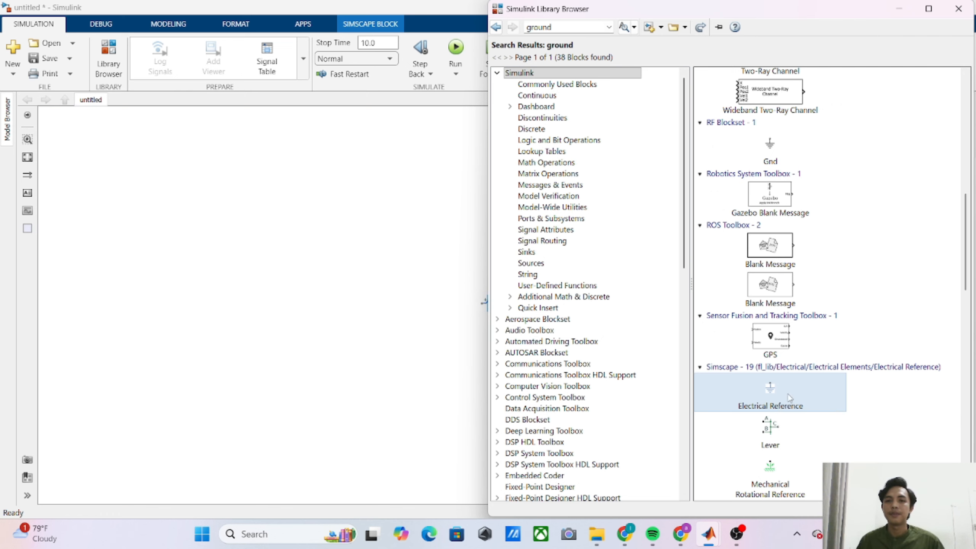
# - Search the library for "dc voltage source" and add the Simscape DC Voltage Source block from Electrical Sources to the model
pyautogui.click(608, 28)
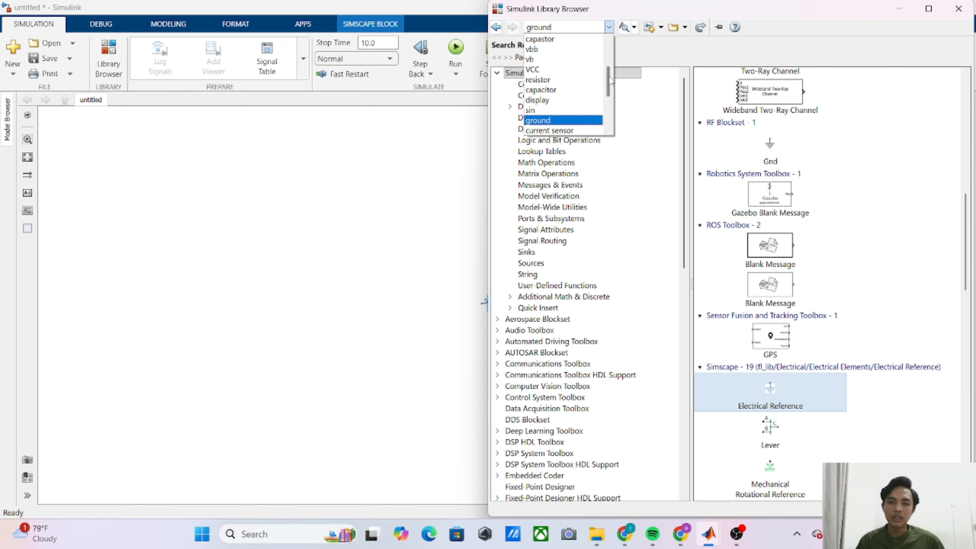
pyautogui.moveTo(610, 80); pyautogui.dragTo(611, 93)
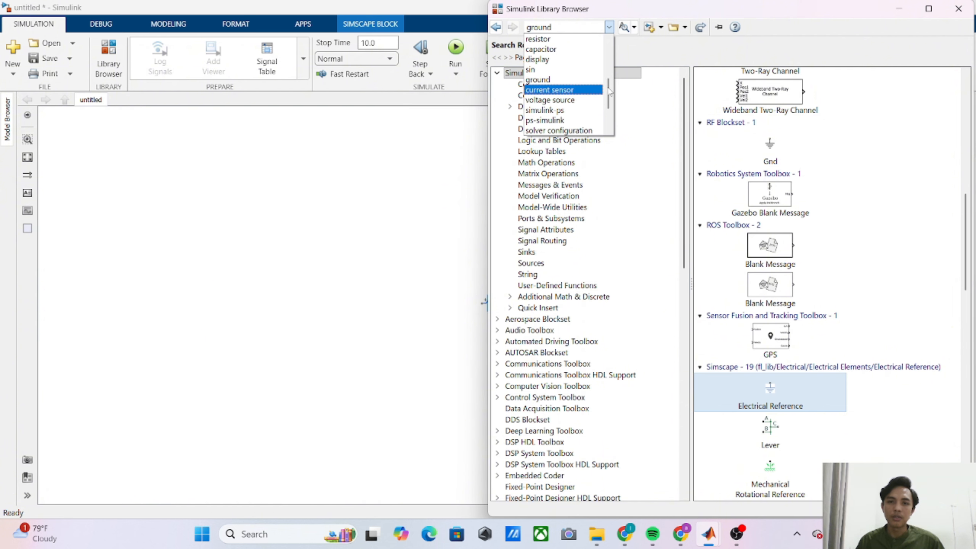
pyautogui.moveTo(610, 91)
pyautogui.mouseDown()
pyautogui.moveTo(610, 100)
pyautogui.moveTo(609, 86)
pyautogui.mouseUp()
pyautogui.click(572, 30)
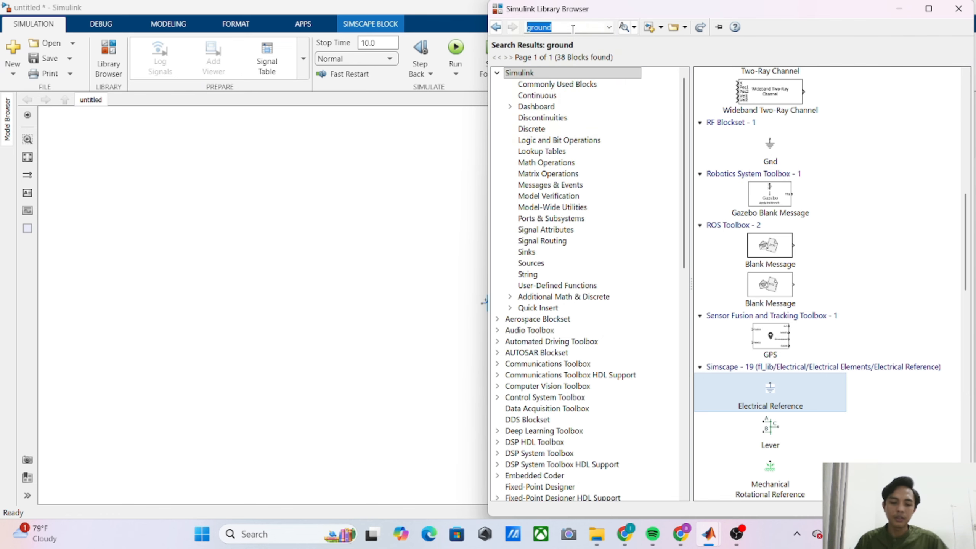
pyautogui.write('dc voltage source')
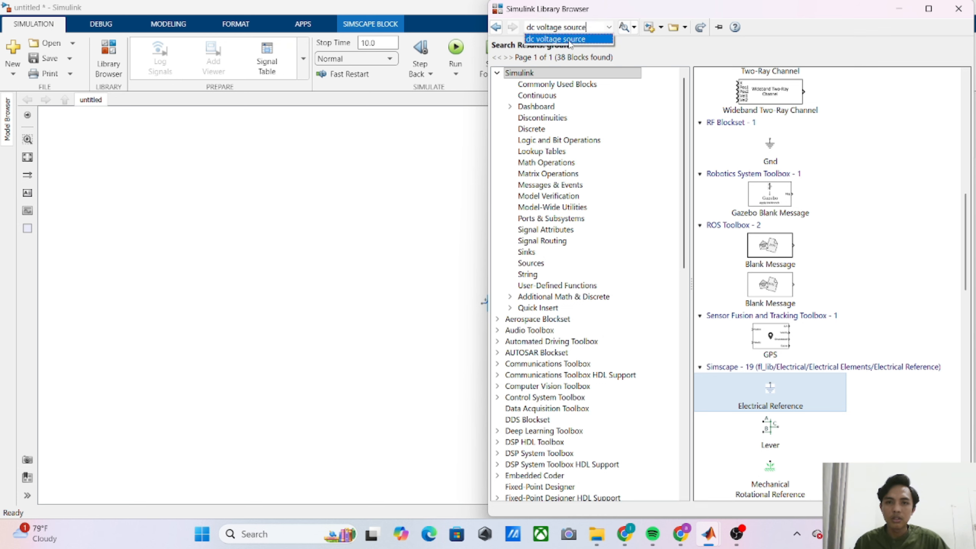
pyautogui.click(569, 39)
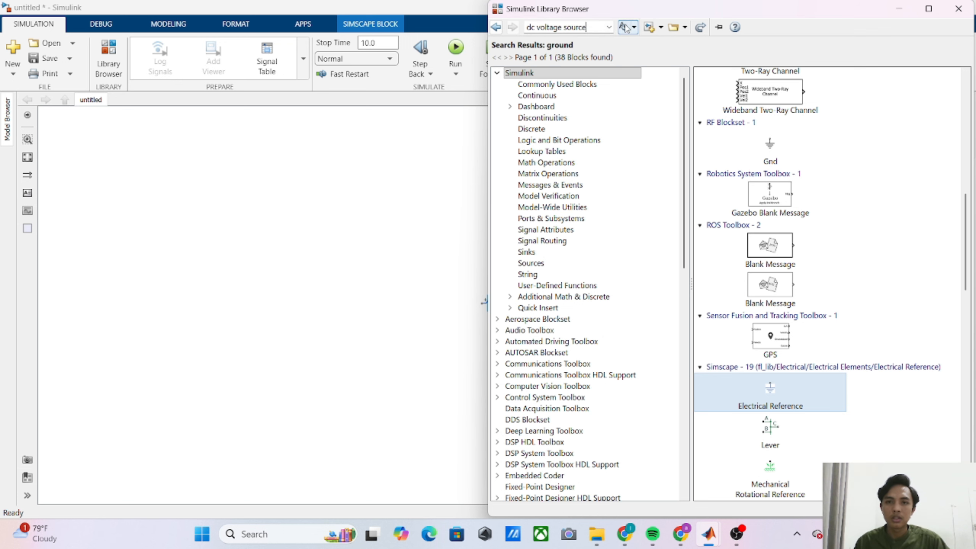
pyautogui.click(624, 27)
pyautogui.click(724, 104)
pyautogui.rightClick(725, 104)
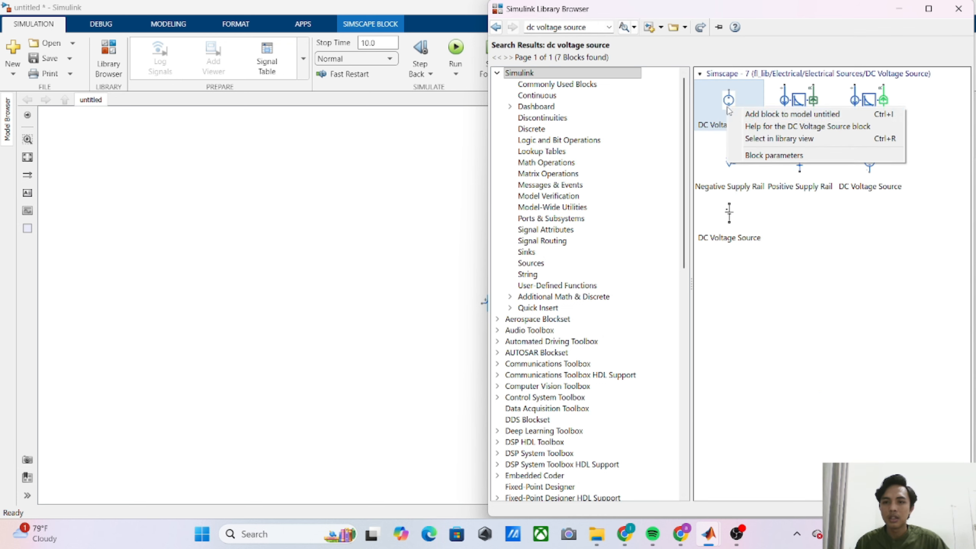
pyautogui.click(757, 119)
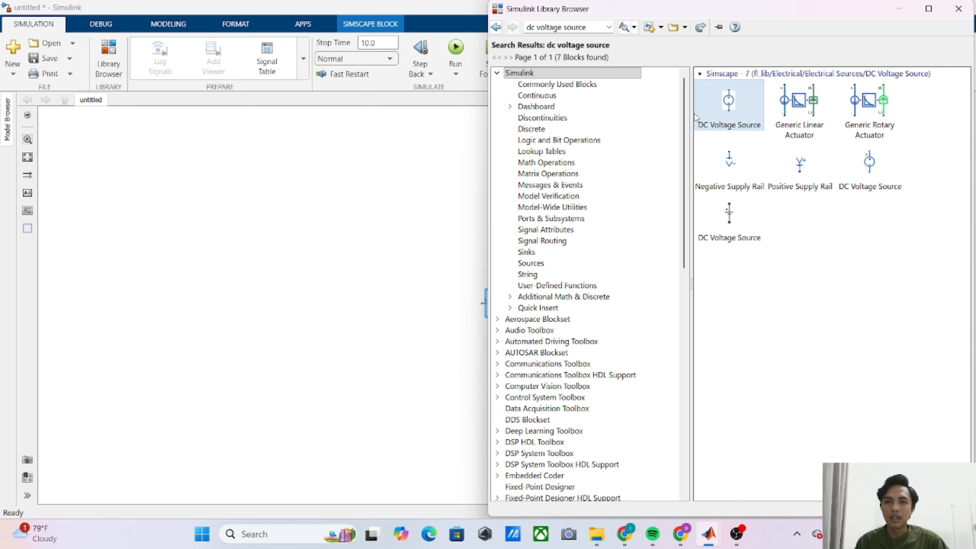
# - Search the library for "scope" and add the Scope block from Commonly Used Blocks to the model
pyautogui.click(608, 27)
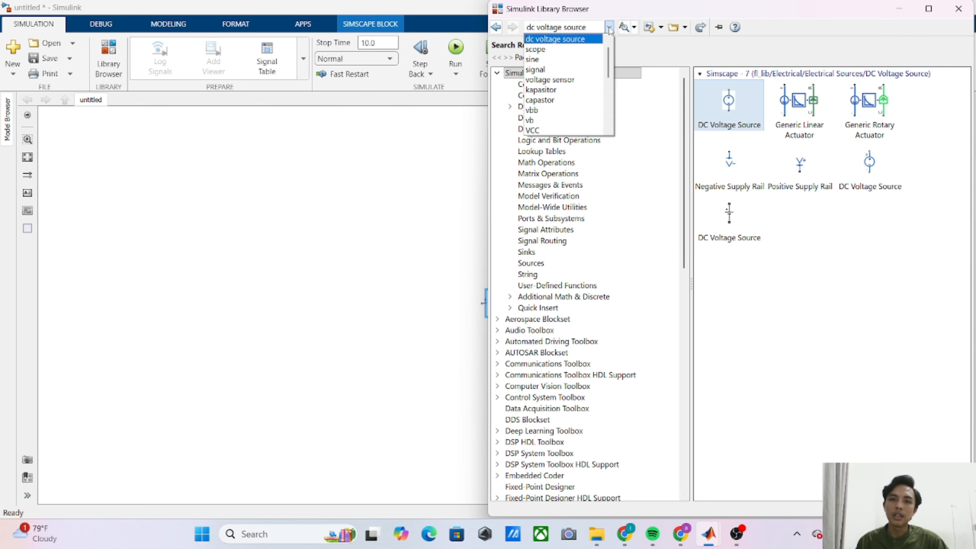
pyautogui.click(583, 49)
pyautogui.click(625, 27)
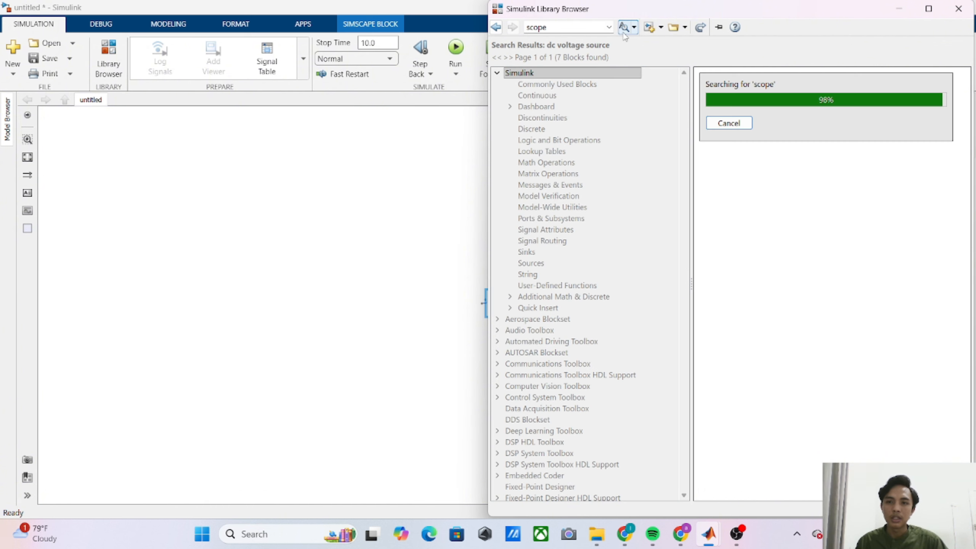
pyautogui.click(738, 107)
pyautogui.rightClick(741, 104)
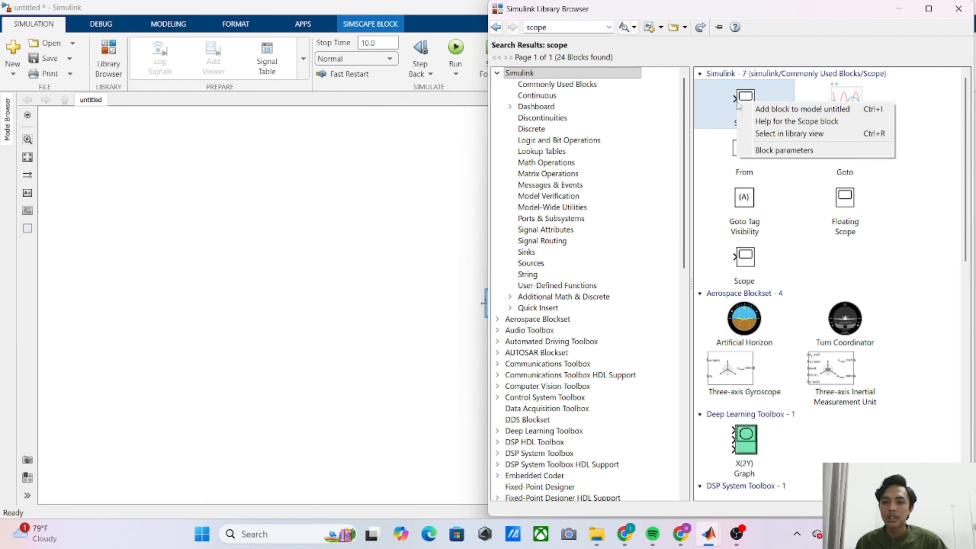
pyautogui.click(762, 108)
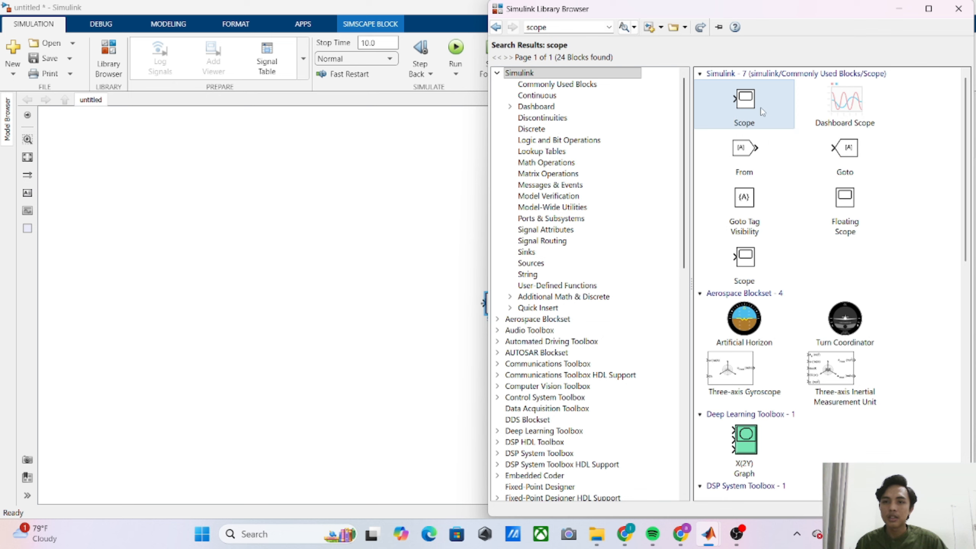
# - Search the library for "display" and add the Simulink Display block with a signal input port to the model
pyautogui.click(609, 27)
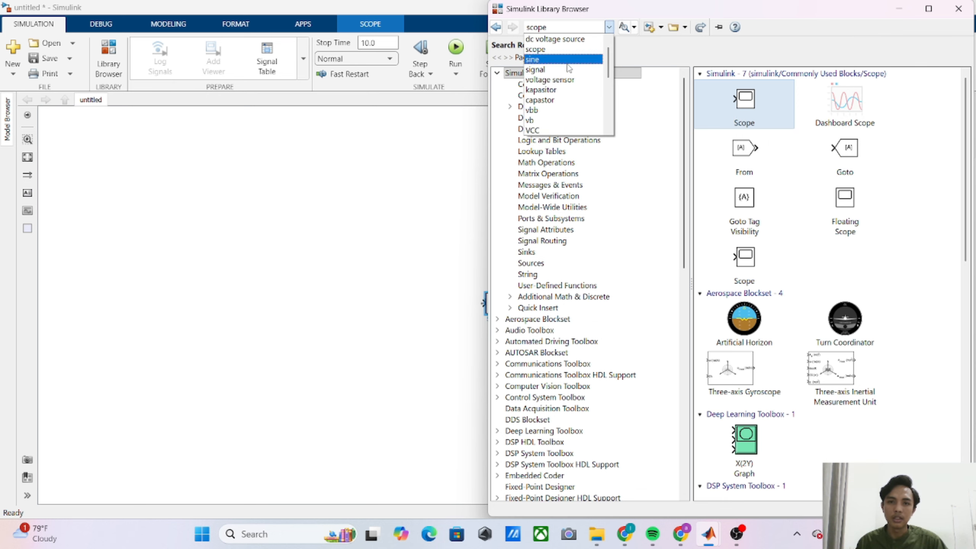
pyautogui.click(573, 26)
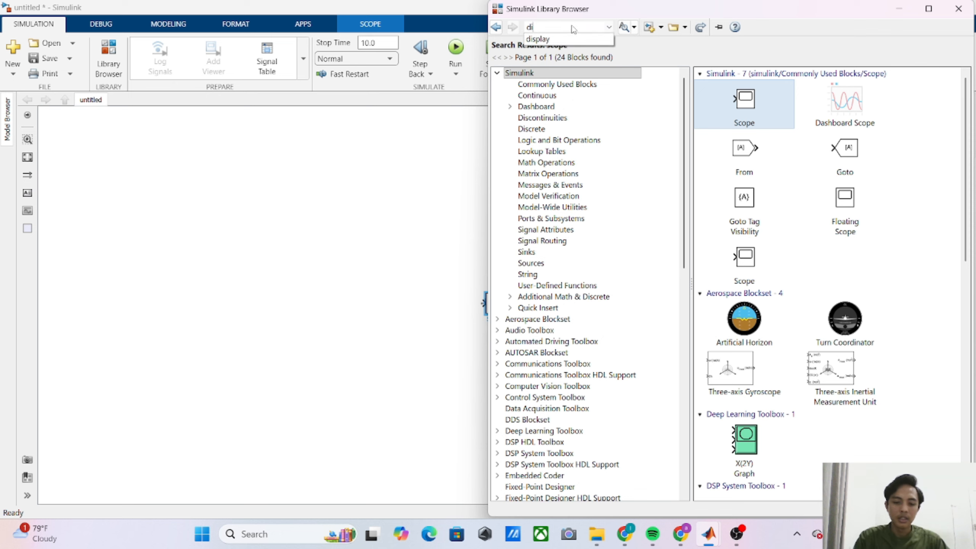
pyautogui.write('dip')
pyautogui.press('BackSpace')
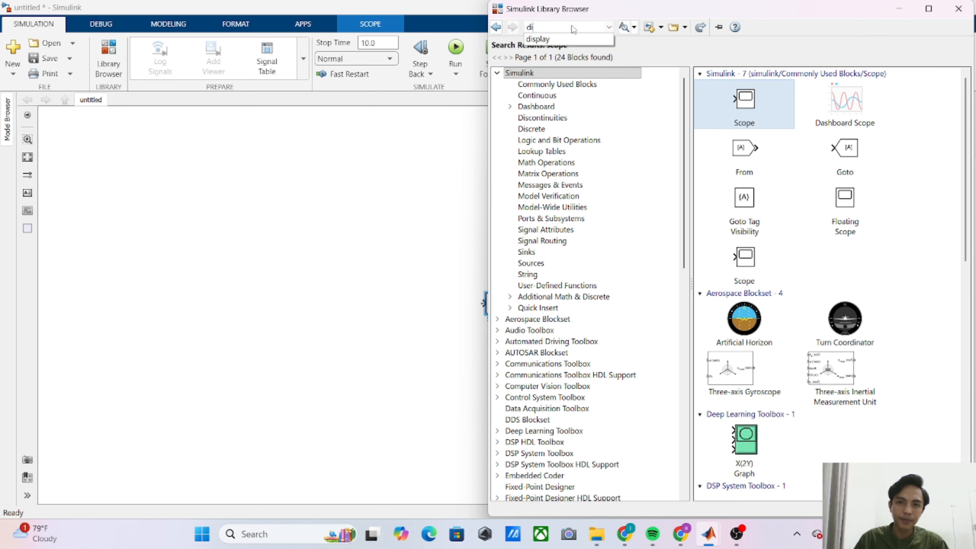
pyautogui.click(579, 39)
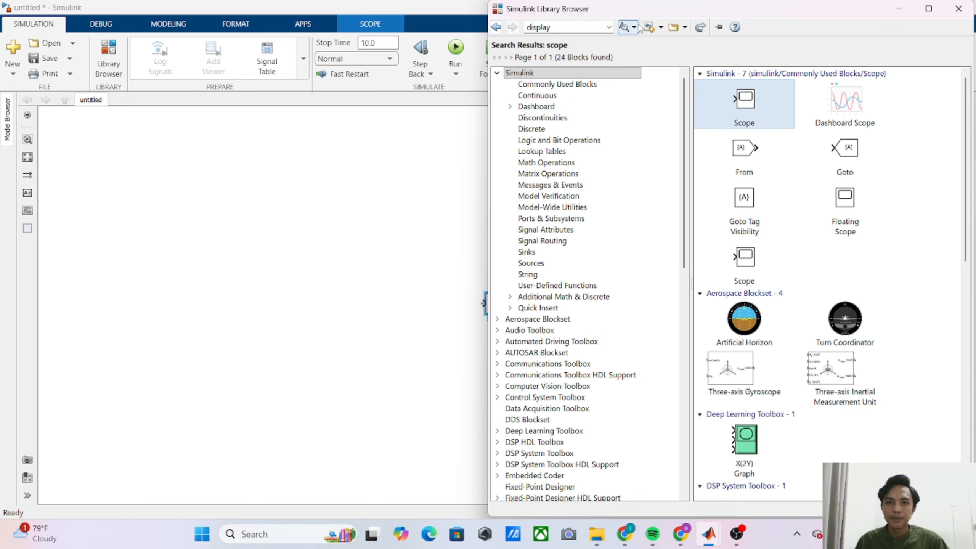
pyautogui.click(623, 28)
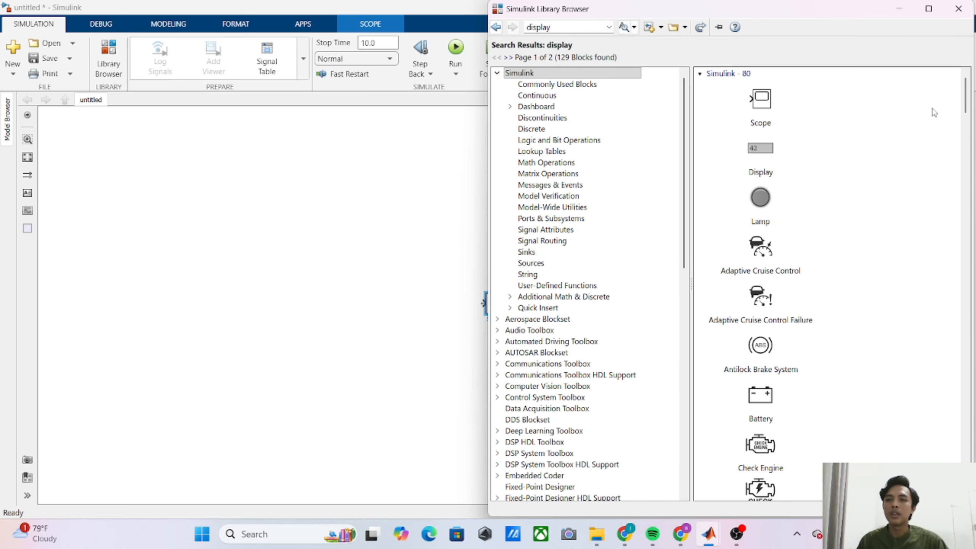
pyautogui.moveTo(965, 101); pyautogui.dragTo(965, 389)
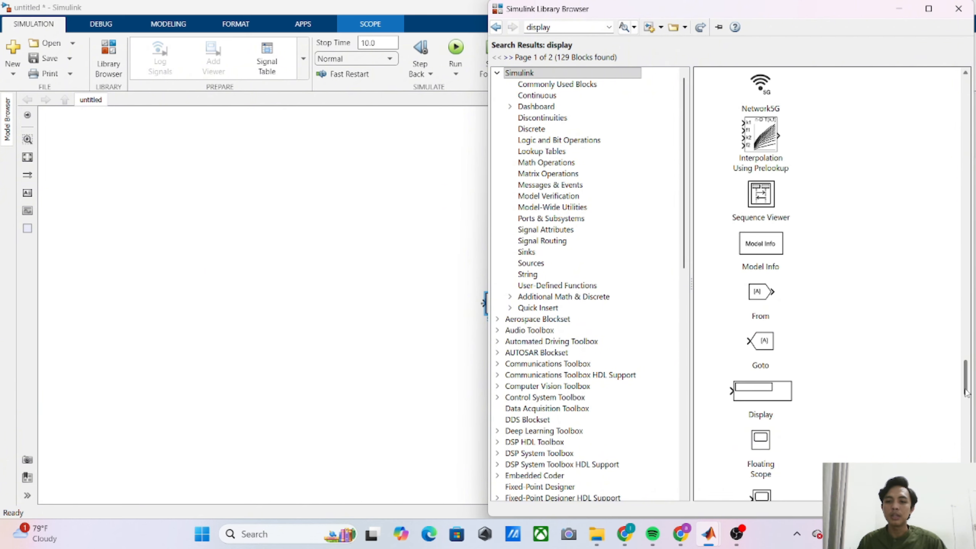
pyautogui.click(776, 398)
pyautogui.rightClick(776, 398)
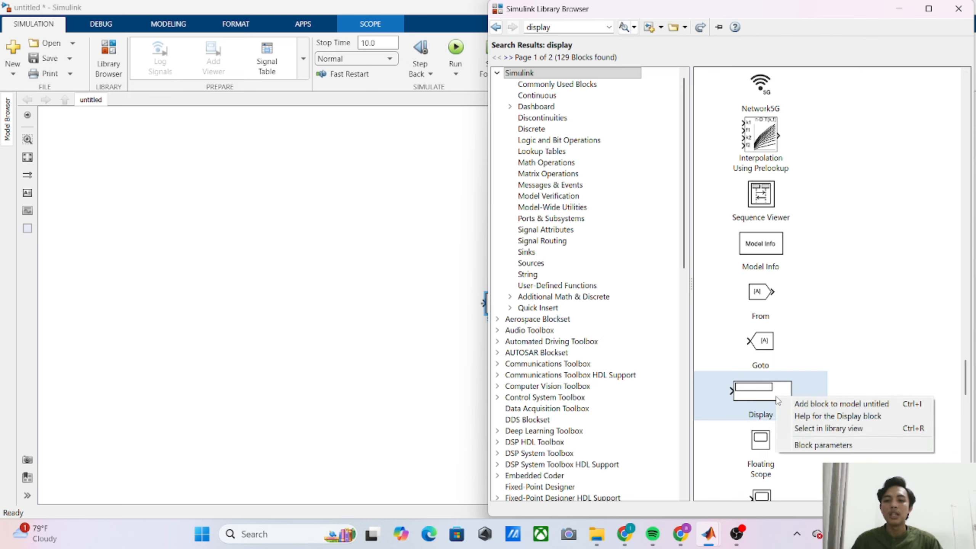
pyautogui.click(803, 405)
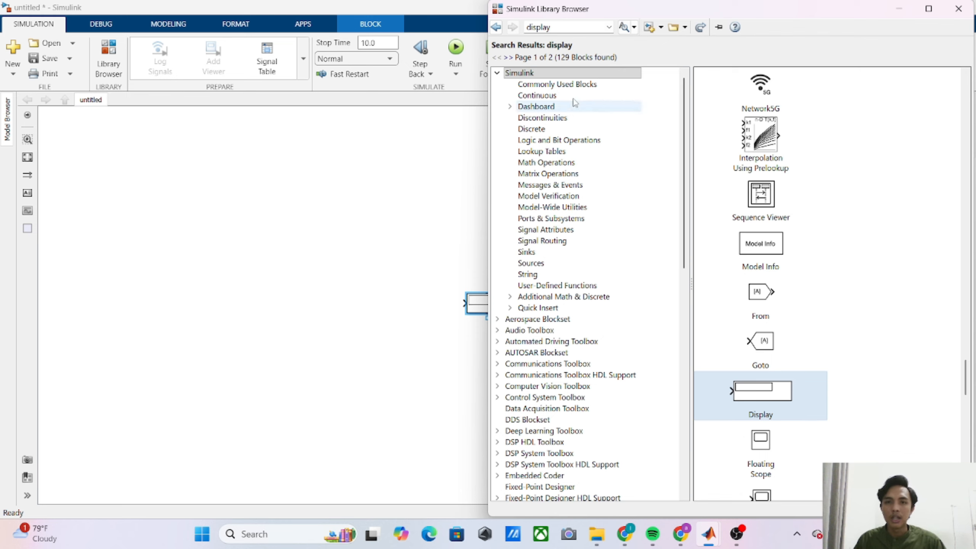
# - Search the library for "voltage sensor" and add the Simscape Voltage Sensor block from Electrical Sensors to the model
pyautogui.click(571, 27)
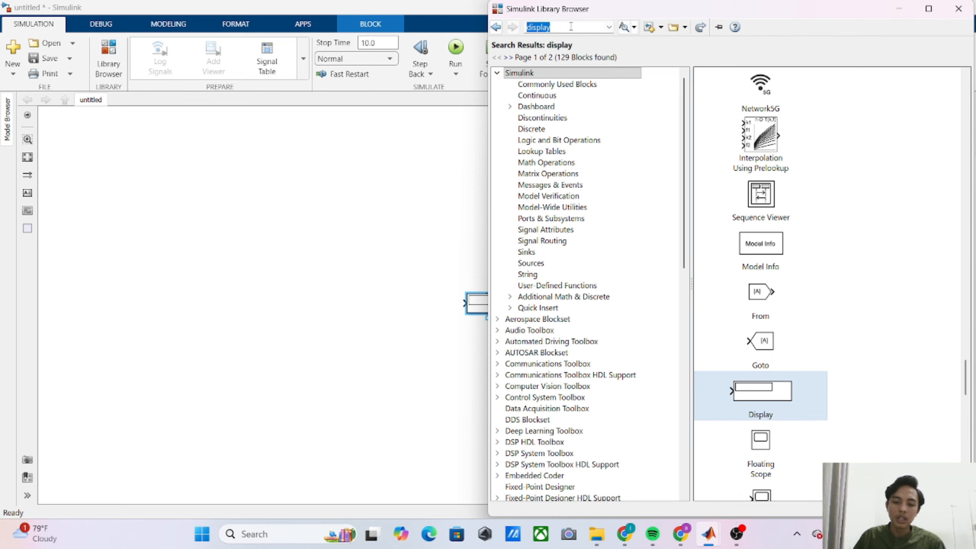
pyautogui.press('BackSpace')
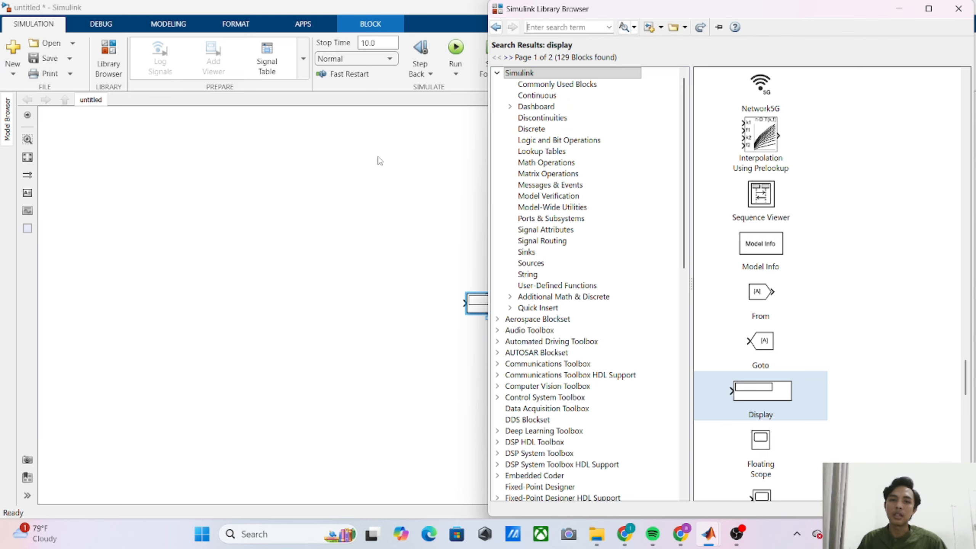
pyautogui.click(608, 27)
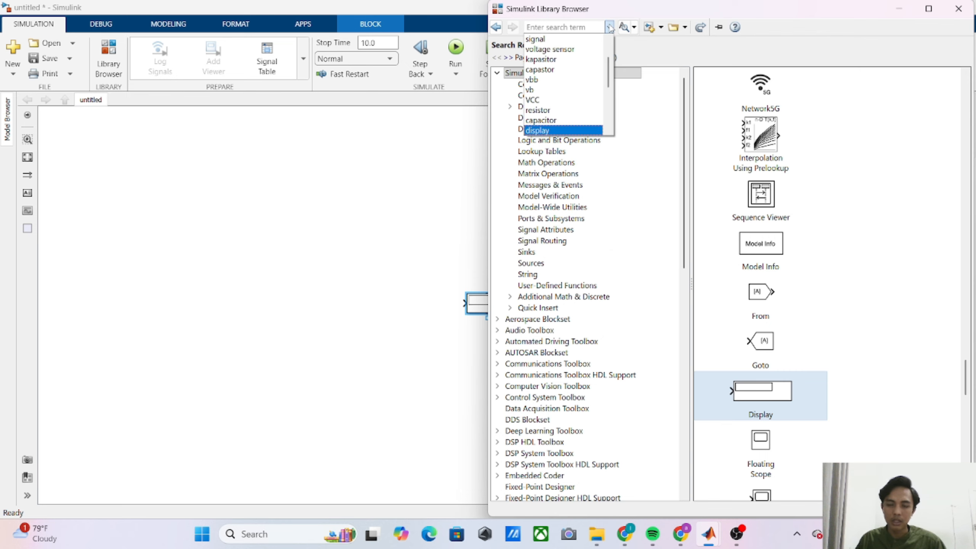
pyautogui.click(573, 49)
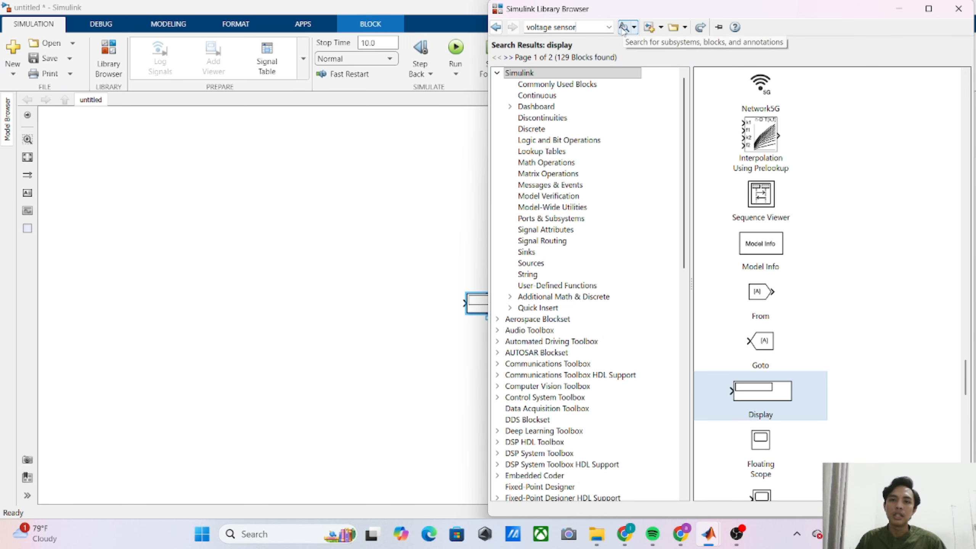
pyautogui.click(622, 28)
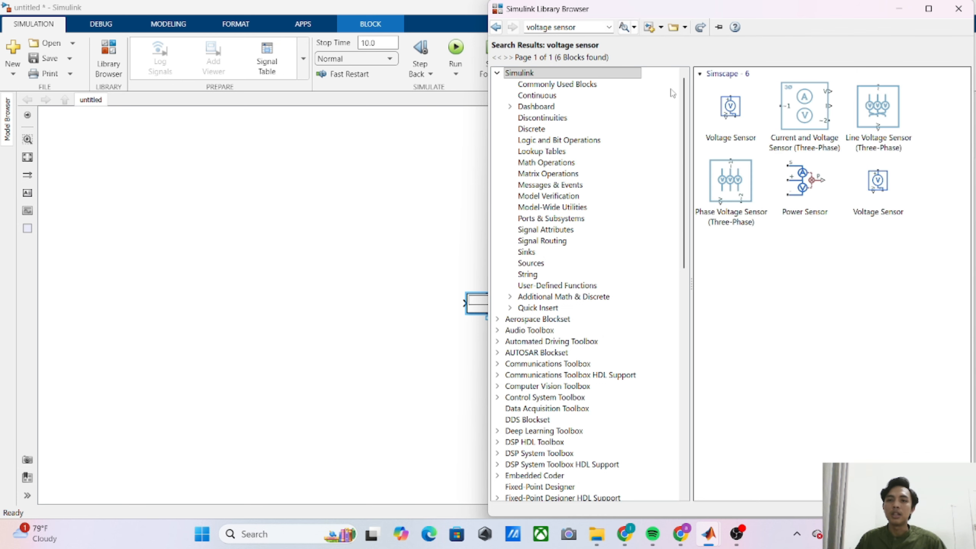
pyautogui.rightClick(721, 123)
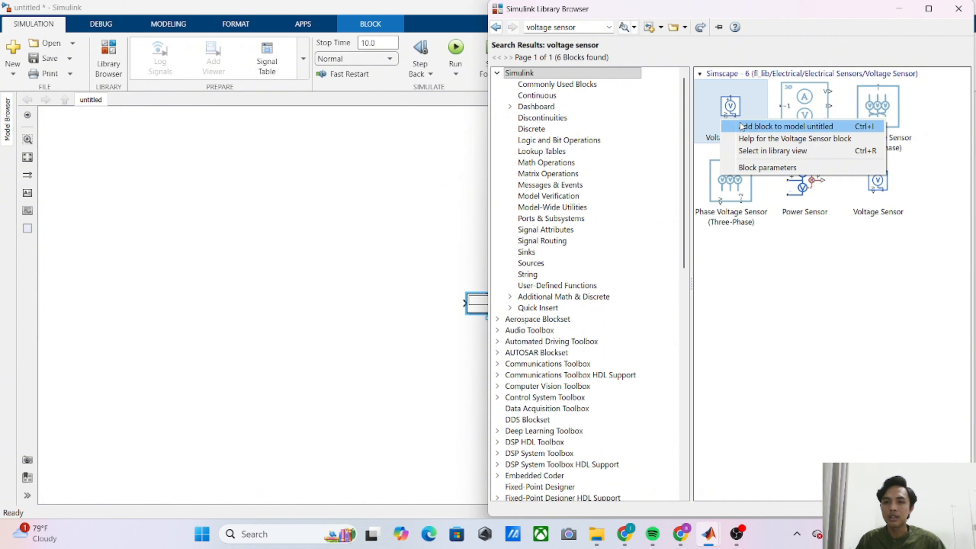
pyautogui.click(754, 124)
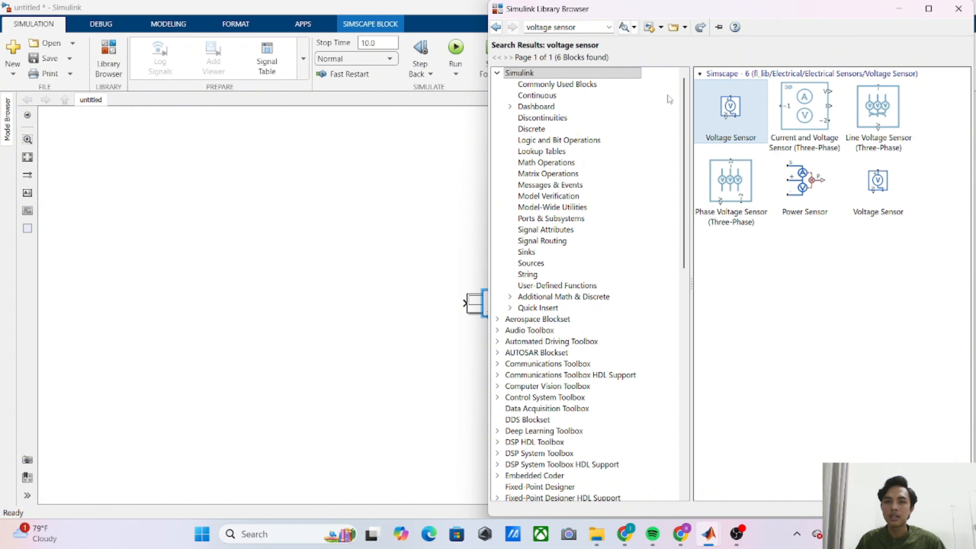
# - Search the library for "ps-simulink" and add the Simscape PS-Simulink Converter block to the model
pyautogui.click(609, 27)
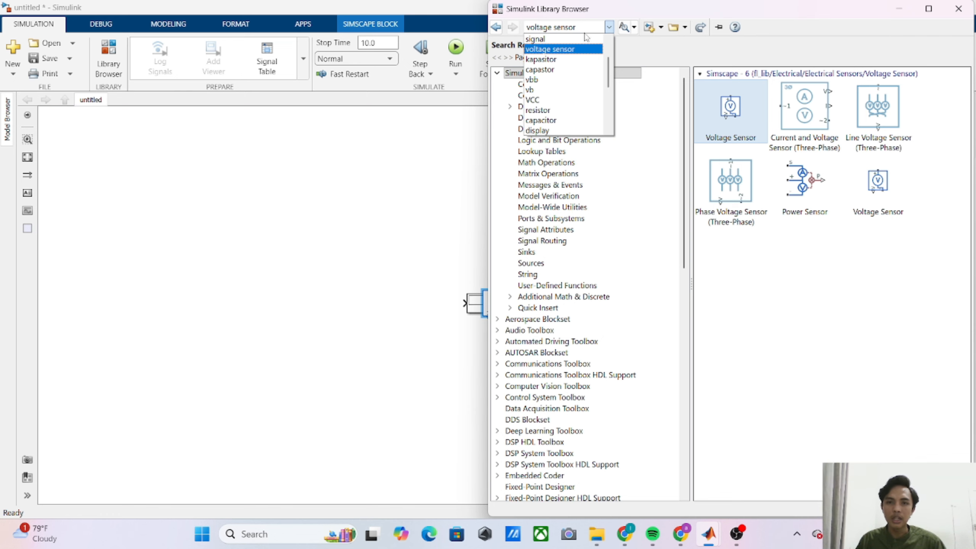
pyautogui.moveTo(609, 70); pyautogui.dragTo(609, 86)
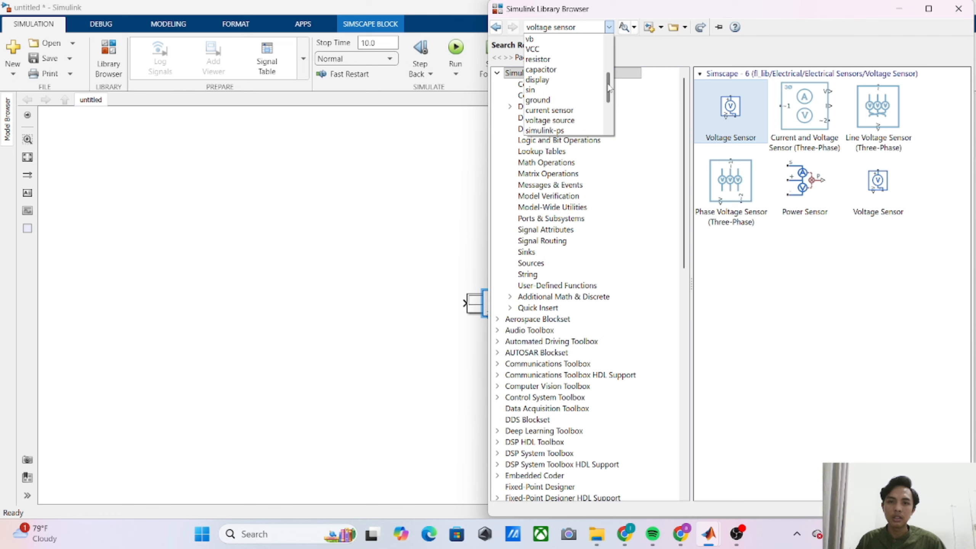
pyautogui.scroll(-3, 608, 88)
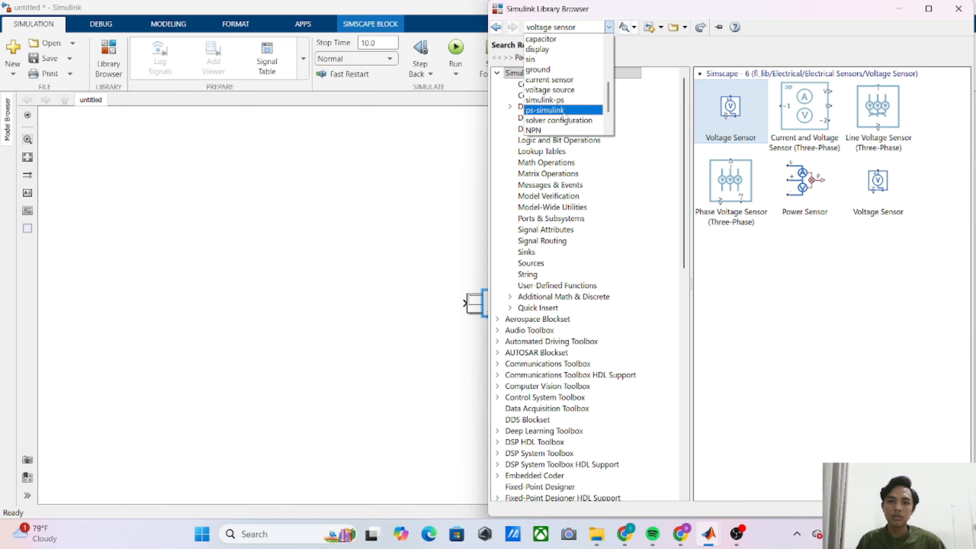
pyautogui.click(565, 112)
pyautogui.click(623, 28)
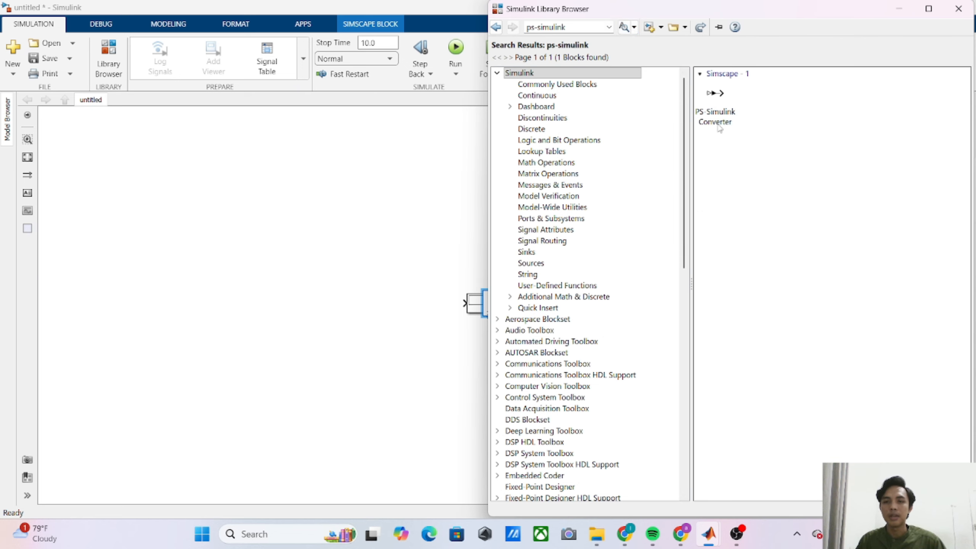
pyautogui.rightClick(722, 98)
pyautogui.click(752, 102)
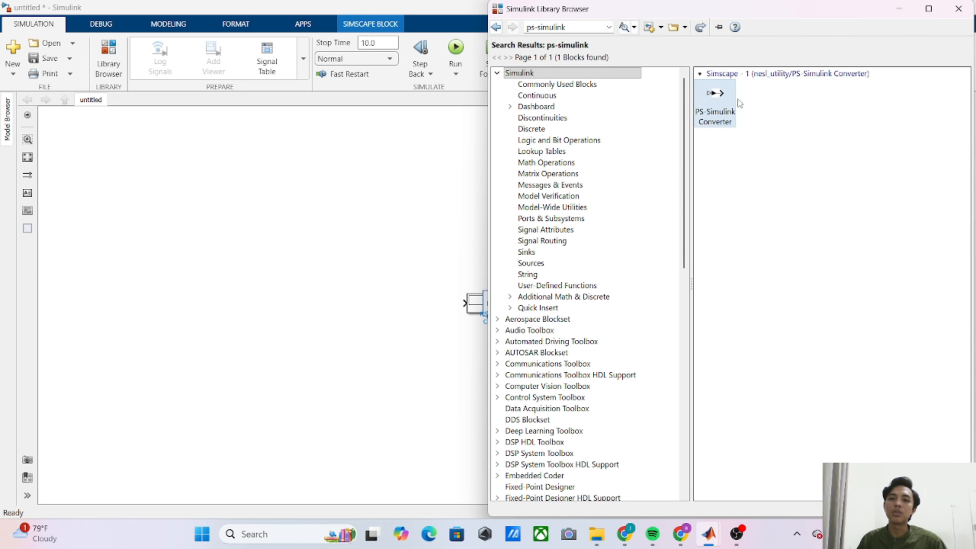
# - Search the library for "solver configuration" and add the Simscape Solver Configuration block to the model
pyautogui.click(593, 27)
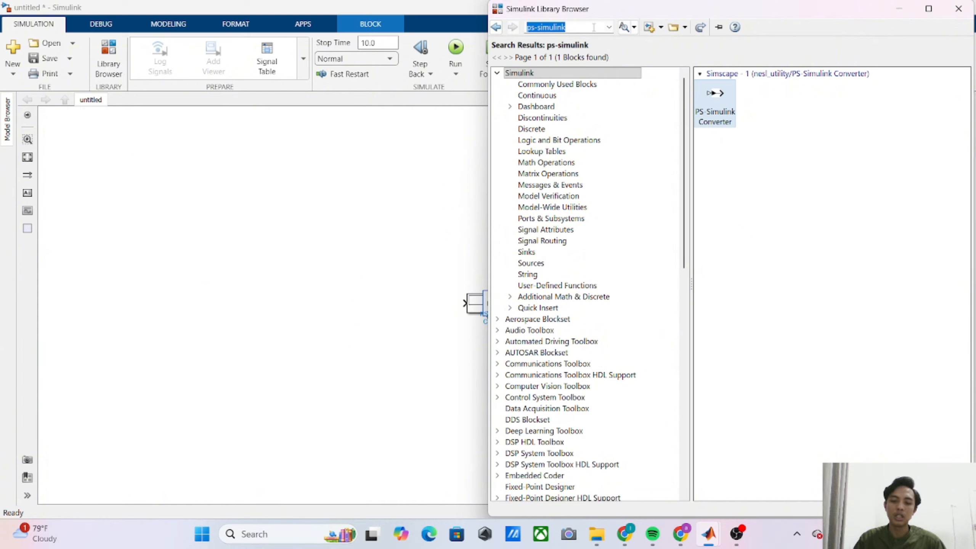
pyautogui.press('BackSpace')
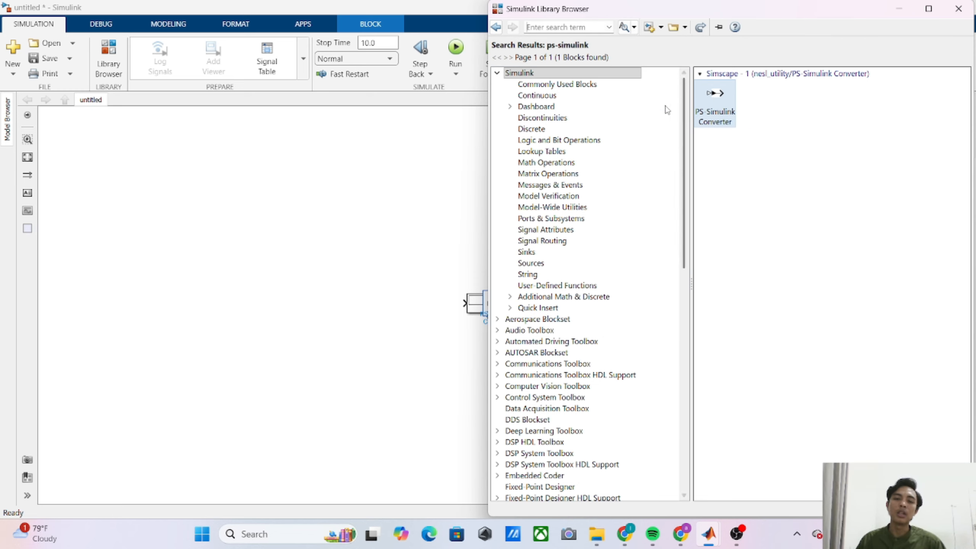
pyautogui.click(609, 28)
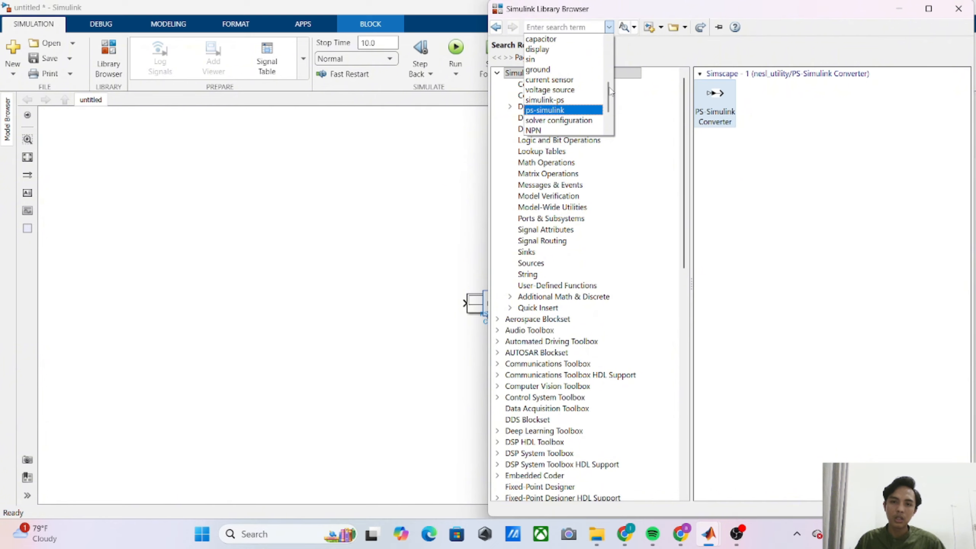
pyautogui.click(592, 120)
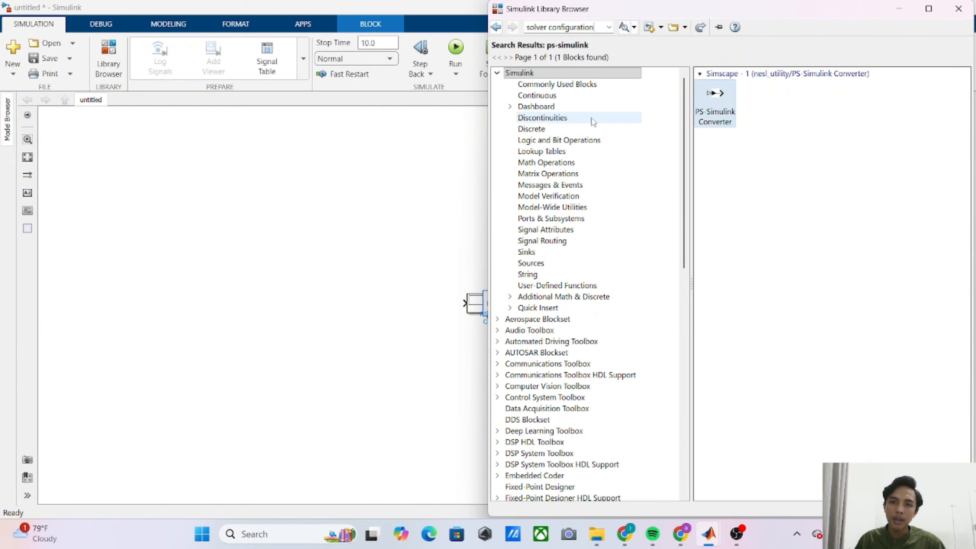
pyautogui.click(625, 29)
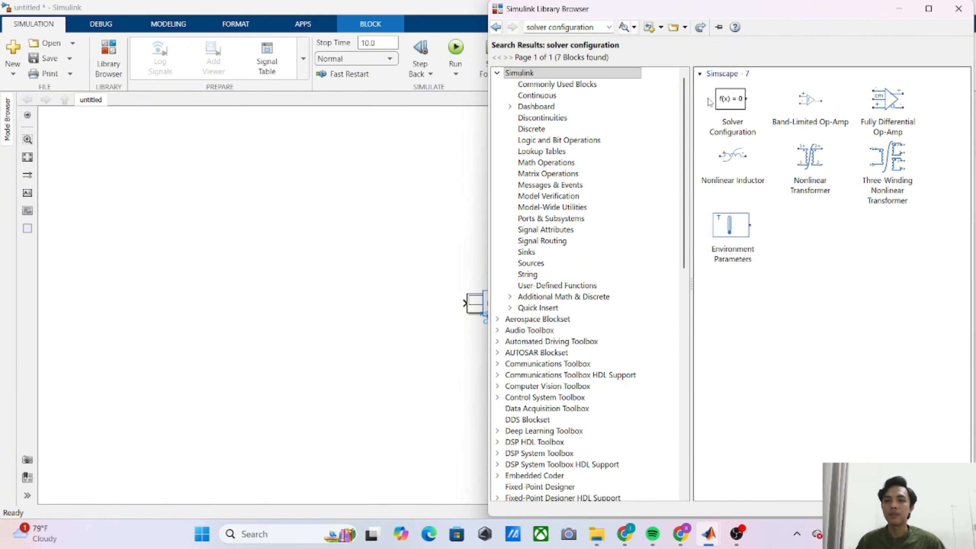
pyautogui.click(741, 105)
pyautogui.rightClick(743, 105)
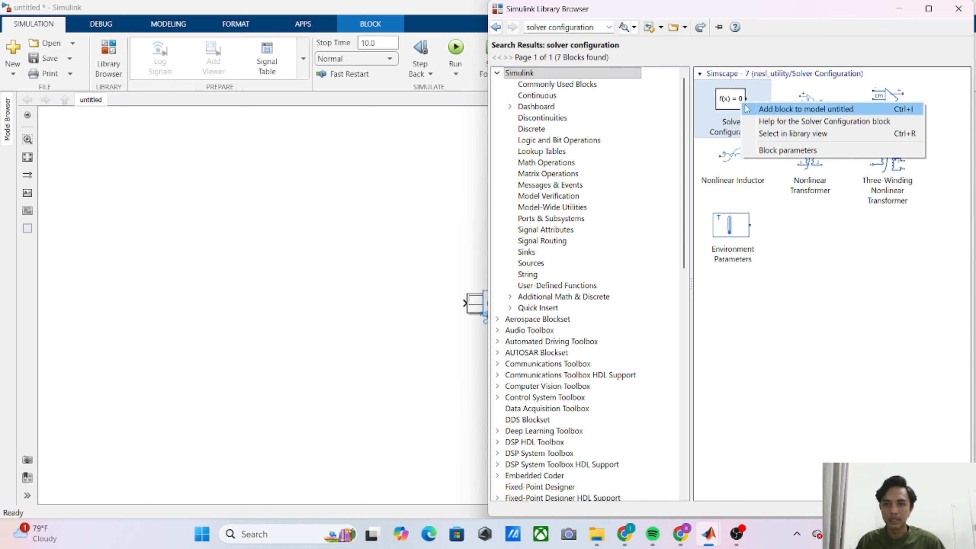
pyautogui.click(764, 108)
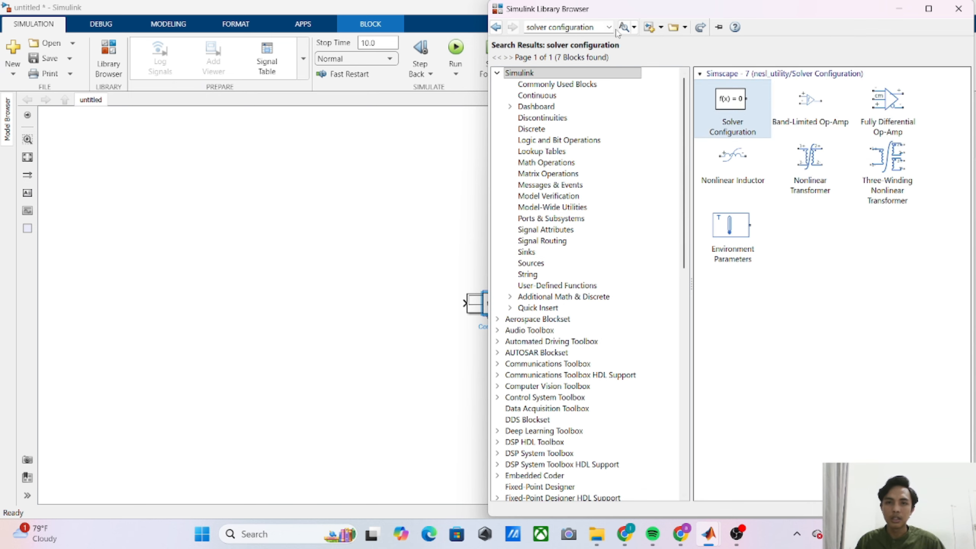
# - Minimize the library browser and spread the stacked blocks apart across the model canvas so that none of them overlap
pyautogui.click(898, 9)
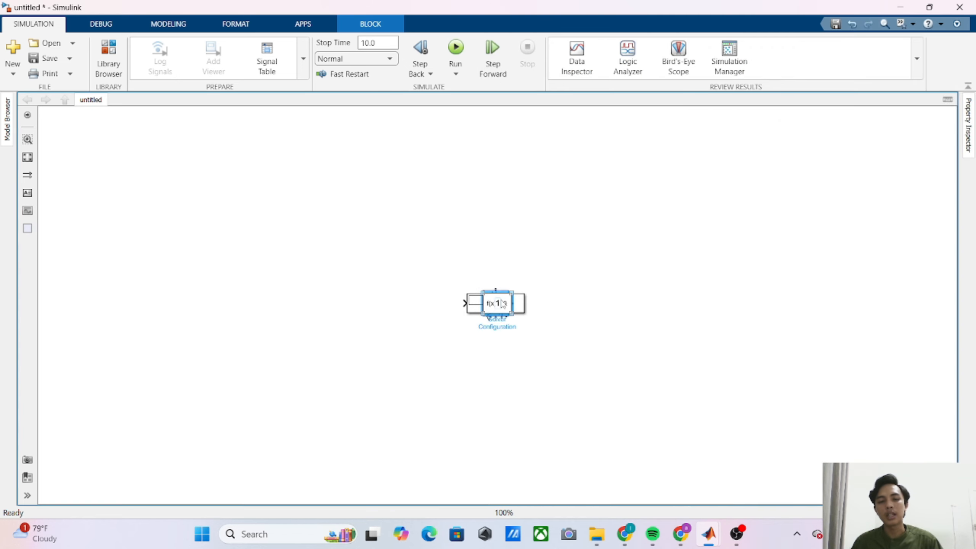
pyautogui.moveTo(501, 313); pyautogui.dragTo(663, 231)
pyautogui.moveTo(491, 308); pyautogui.dragTo(659, 386)
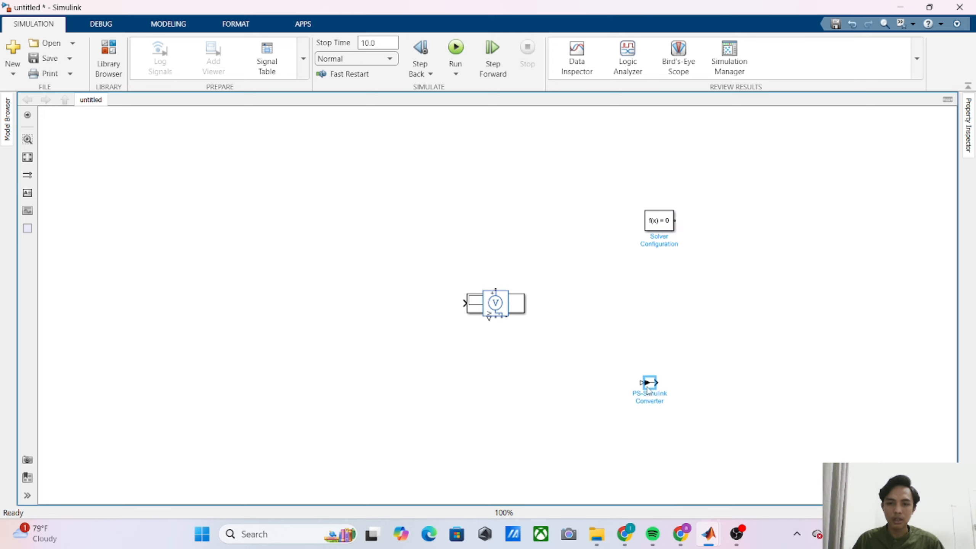
pyautogui.moveTo(528, 292); pyautogui.dragTo(640, 188)
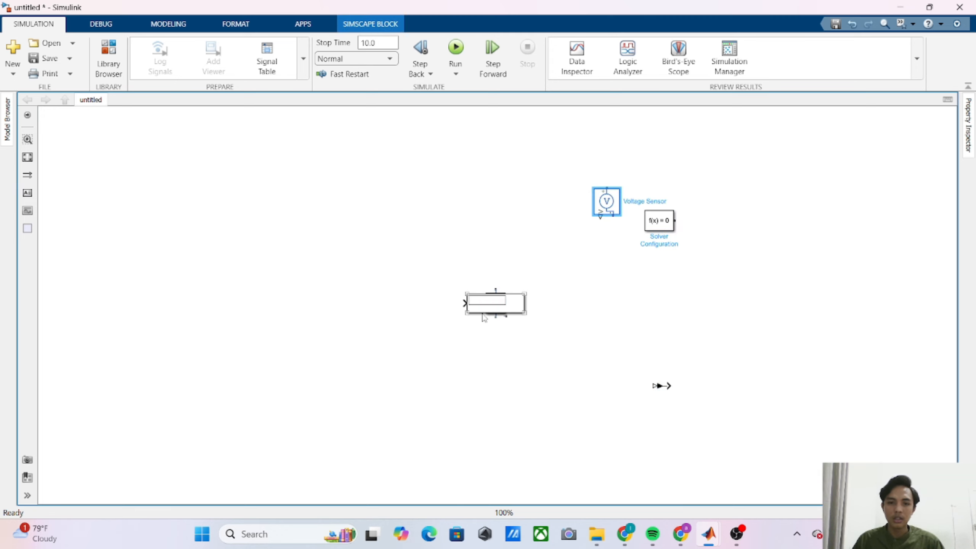
pyautogui.moveTo(485, 302); pyautogui.dragTo(700, 293)
pyautogui.moveTo(499, 304); pyautogui.dragTo(640, 364)
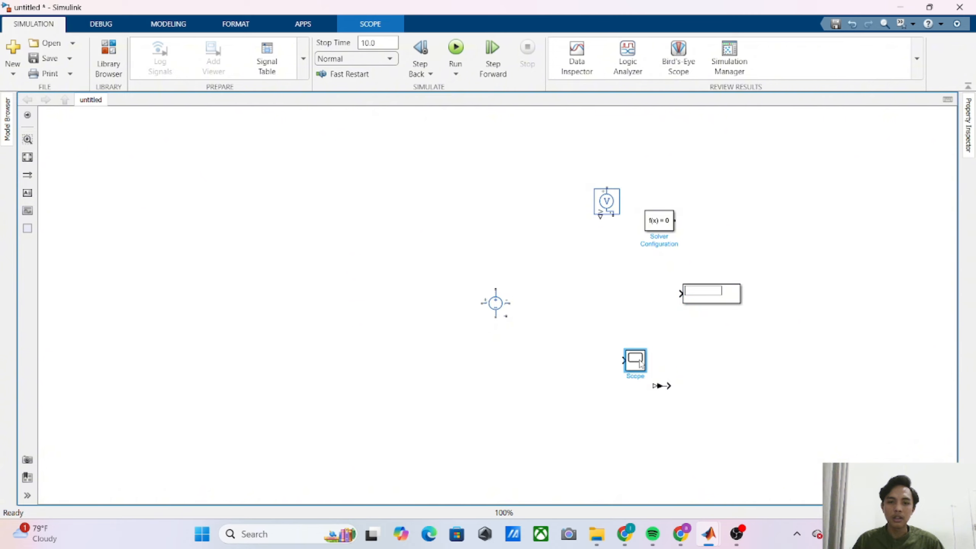
pyautogui.moveTo(509, 314); pyautogui.dragTo(384, 350)
pyautogui.moveTo(499, 307); pyautogui.dragTo(429, 257)
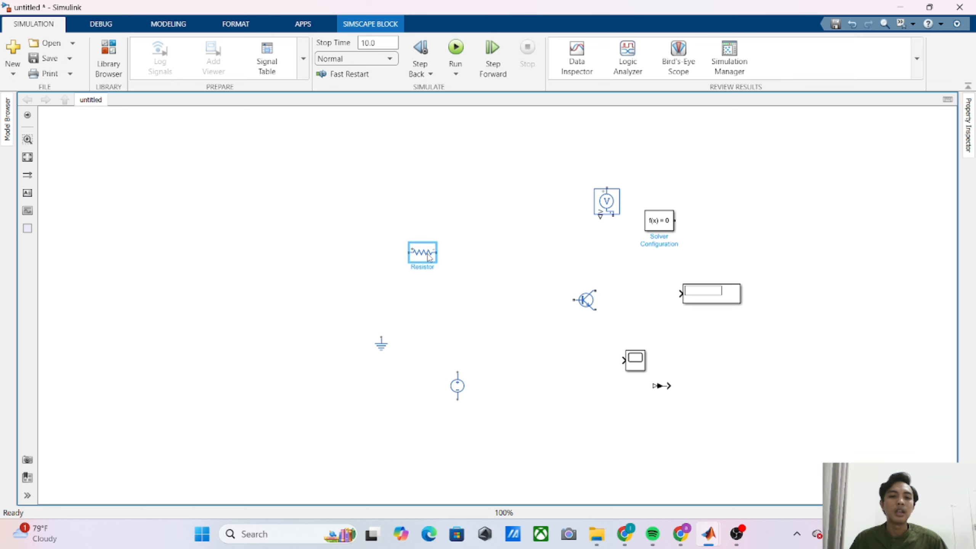
# - Rotate the Resistor block counterclockwise three times so that it stands vertically
pyautogui.rightClick(430, 257)
pyautogui.moveTo(464, 174)
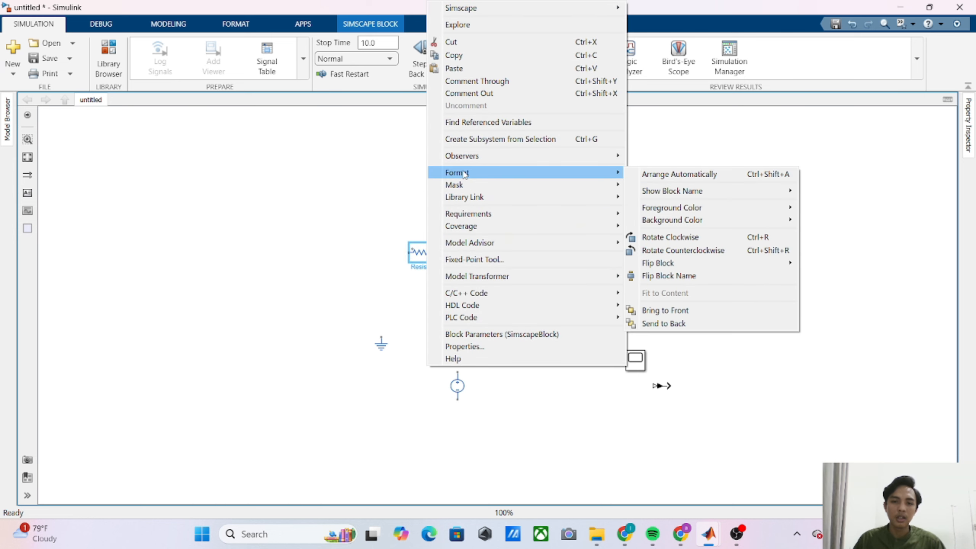
pyautogui.click(652, 254)
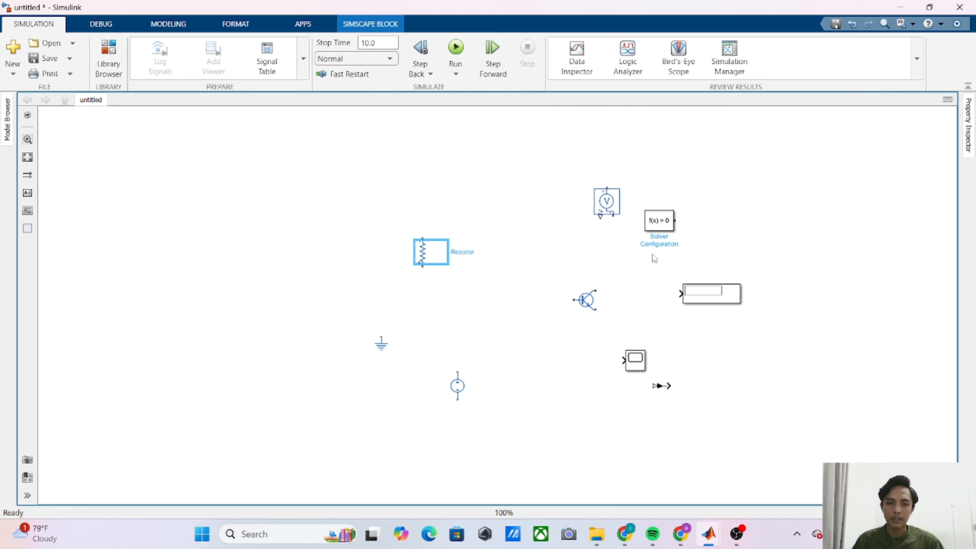
pyautogui.rightClick(418, 246)
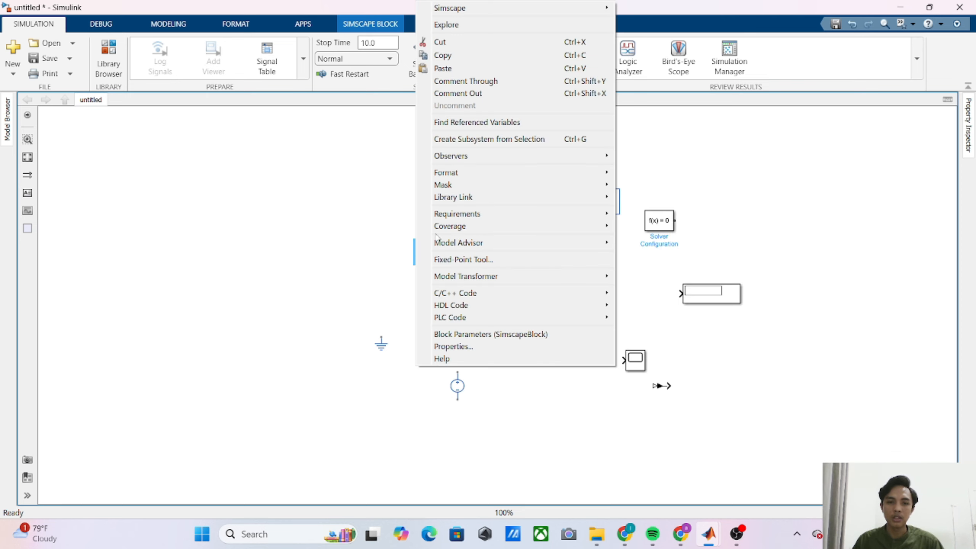
pyautogui.moveTo(440, 174)
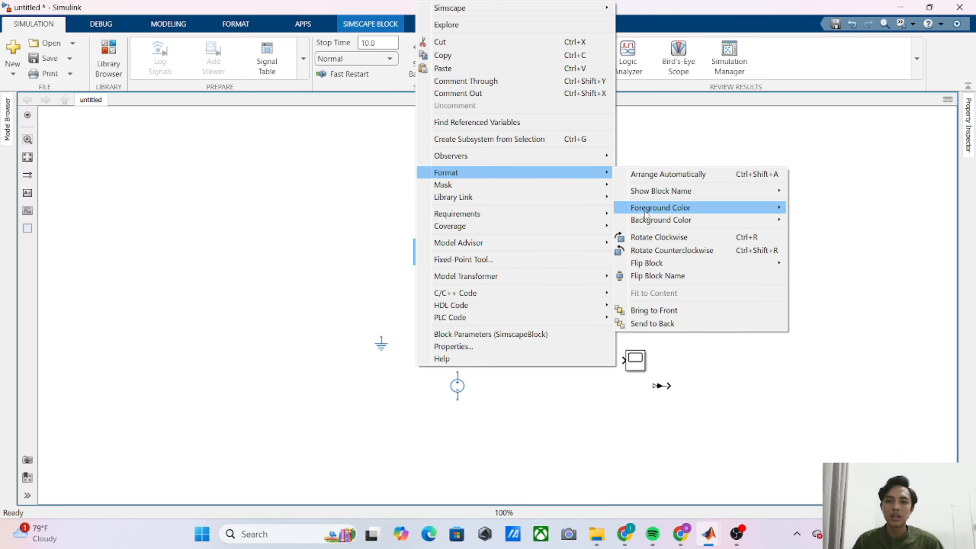
pyautogui.click(652, 249)
pyautogui.rightClick(419, 251)
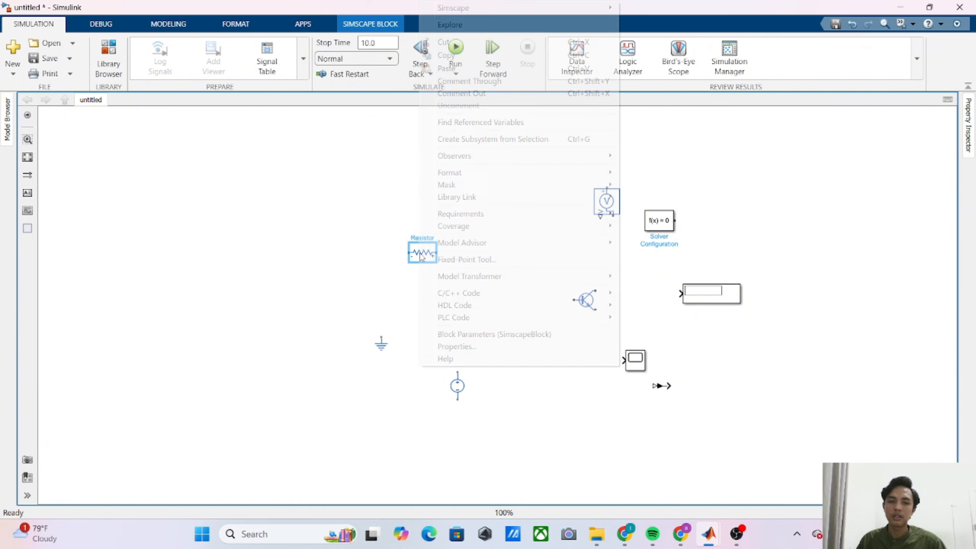
pyautogui.moveTo(498, 173)
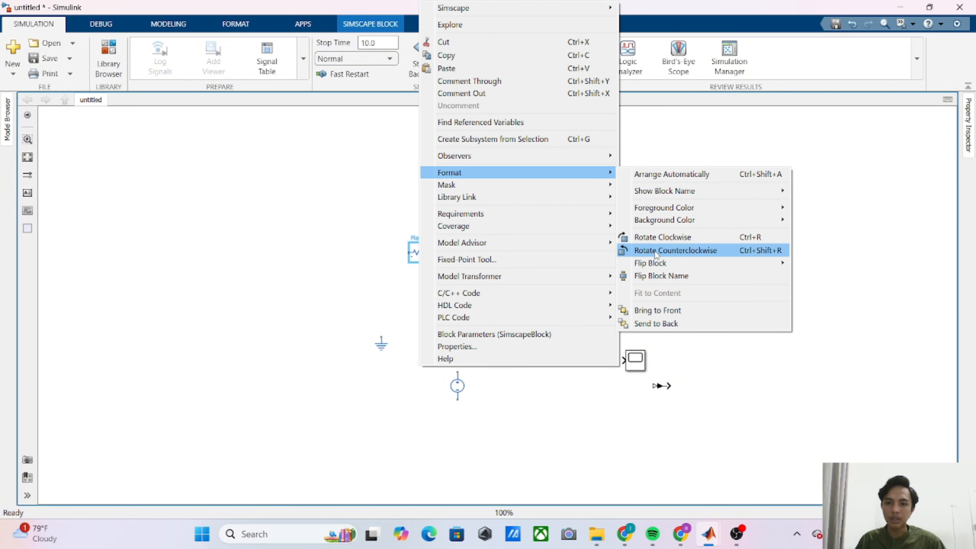
pyautogui.click(656, 252)
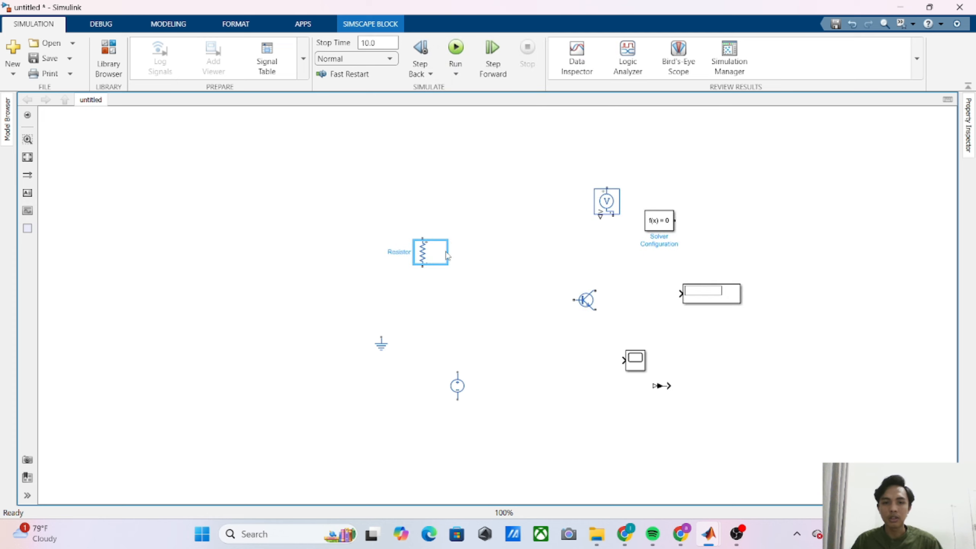
# - Duplicate the vertical resistor, move the Electrical Reference down, and stack the two resistors in one column with a gap between them
pyautogui.click(422, 257)
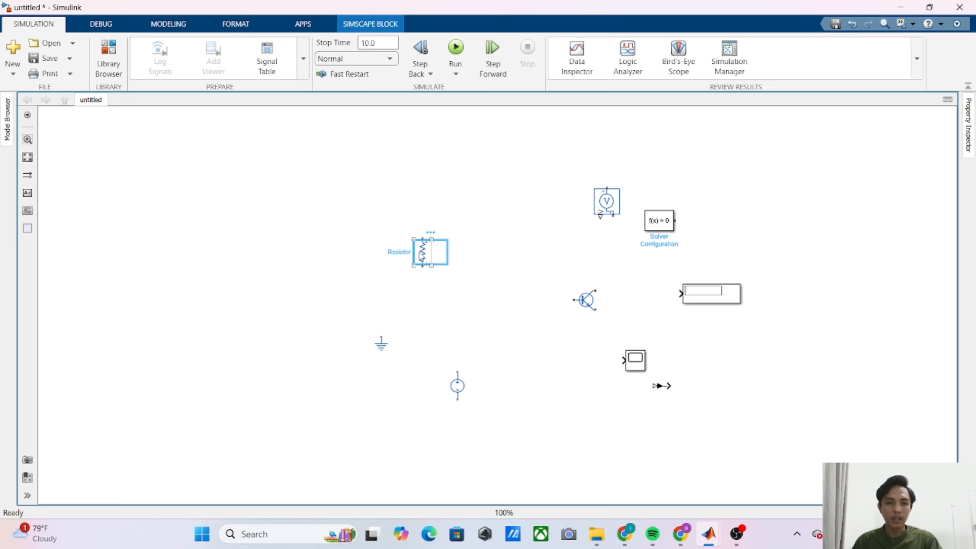
pyautogui.moveTo(421, 257); pyautogui.dragTo(484, 260)
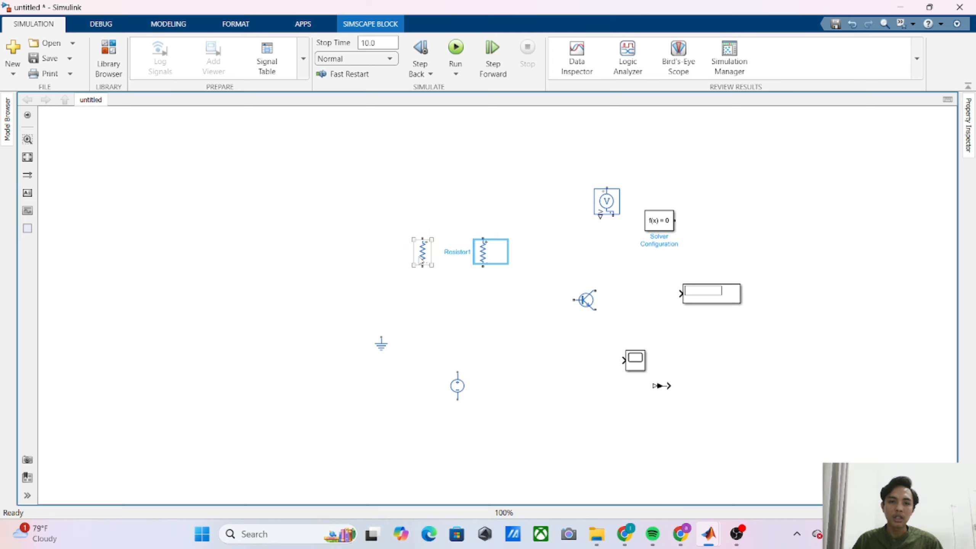
pyautogui.moveTo(381, 343); pyautogui.dragTo(381, 416)
pyautogui.moveTo(426, 254); pyautogui.dragTo(350, 332)
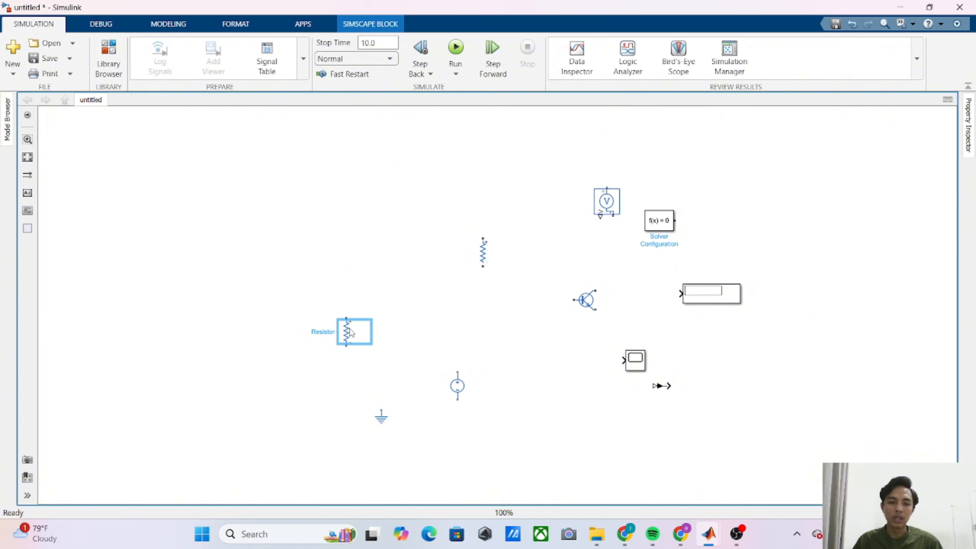
pyautogui.moveTo(485, 253); pyautogui.dragTo(358, 212)
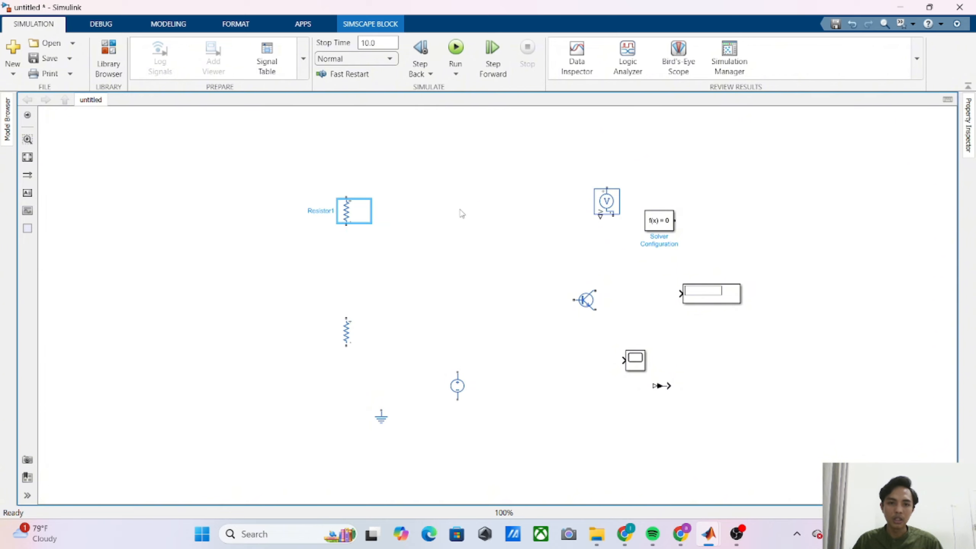
# - Paste two more vertical resistors and align them as a second column level with the first pair
pyautogui.click(481, 208)
pyautogui.hotkey('ctrl', 'v')
pyautogui.moveTo(494, 222); pyautogui.dragTo(482, 217)
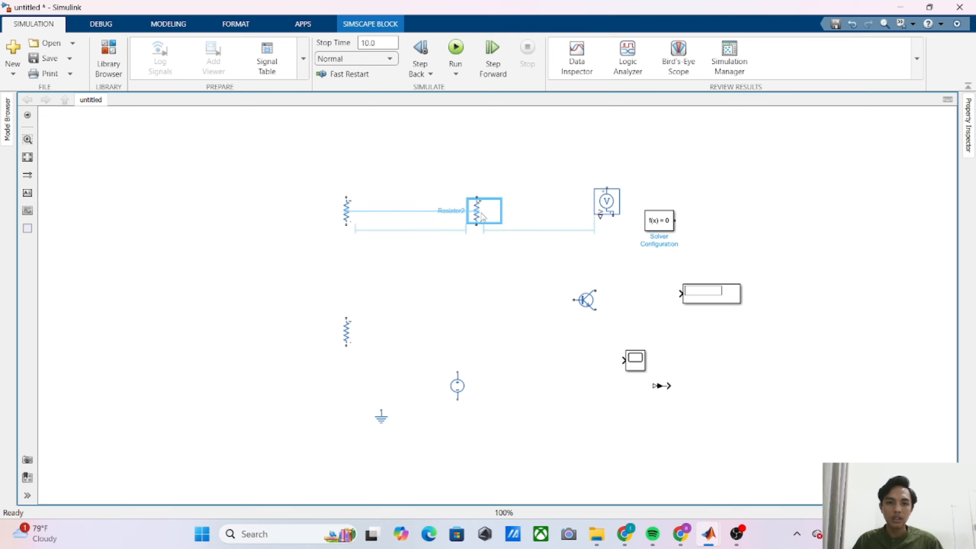
pyautogui.click(479, 330)
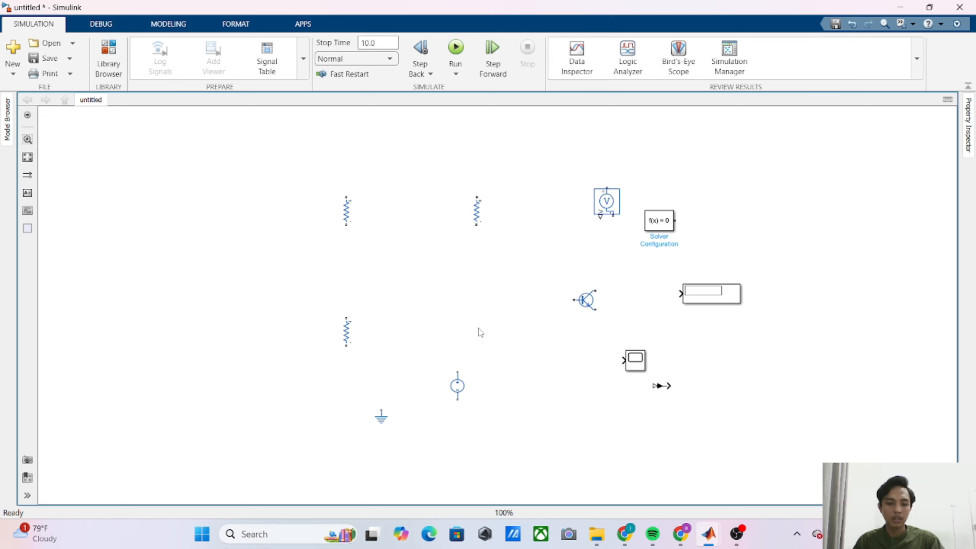
pyautogui.hotkey('ctrl', 'v')
pyautogui.moveTo(481, 338); pyautogui.dragTo(474, 324)
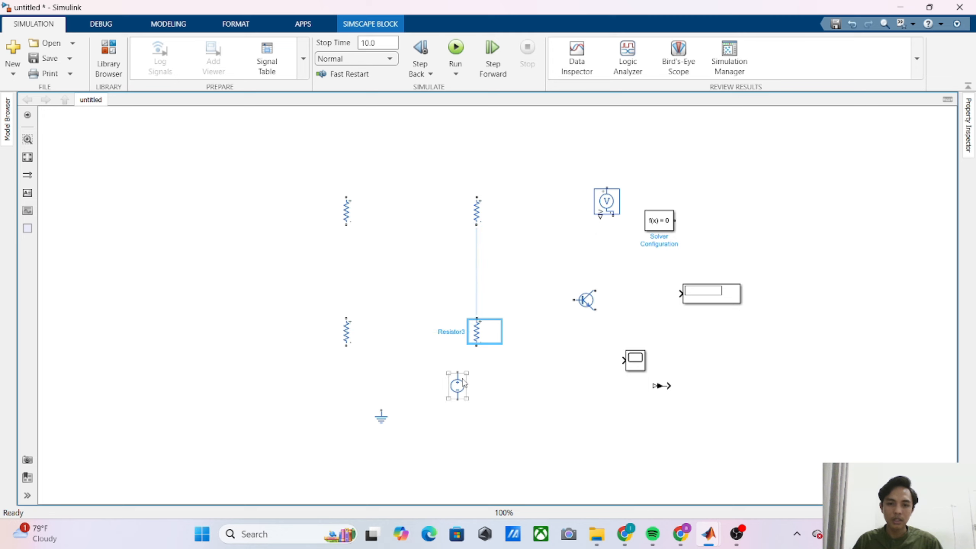
# - Place the NPN Bipolar Transistor in the middle of the four resistors and shift the DC Voltage Source down below the second column
pyautogui.moveTo(457, 386); pyautogui.dragTo(483, 423)
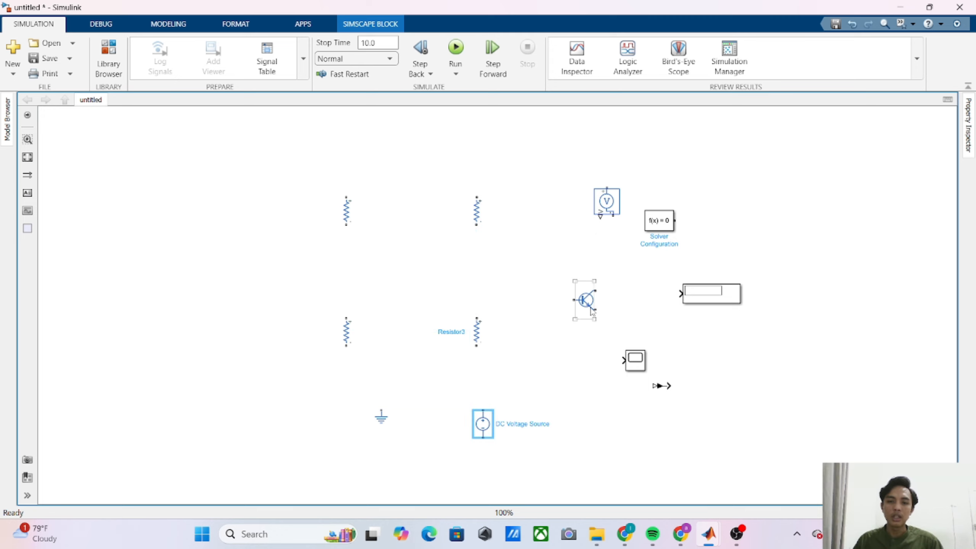
pyautogui.moveTo(596, 308); pyautogui.dragTo(422, 283)
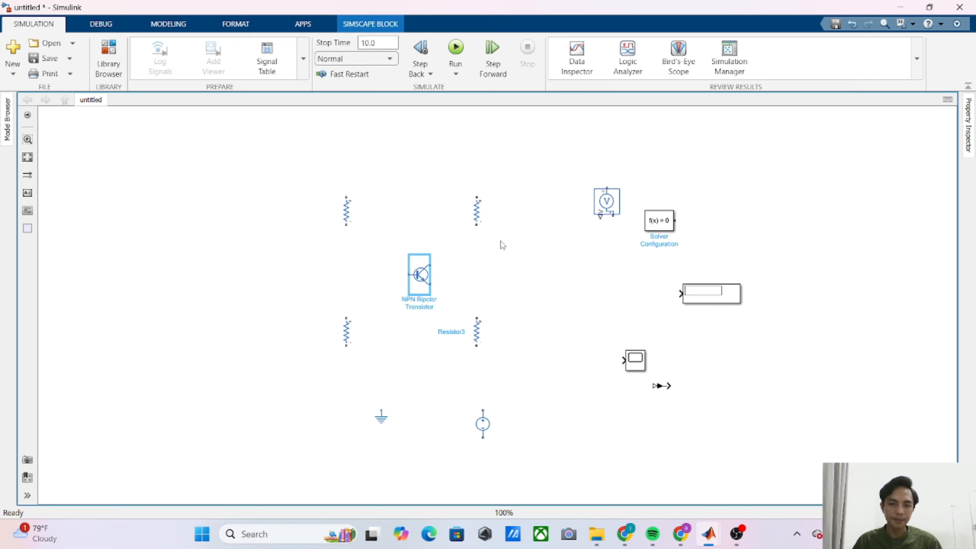
pyautogui.click(607, 215)
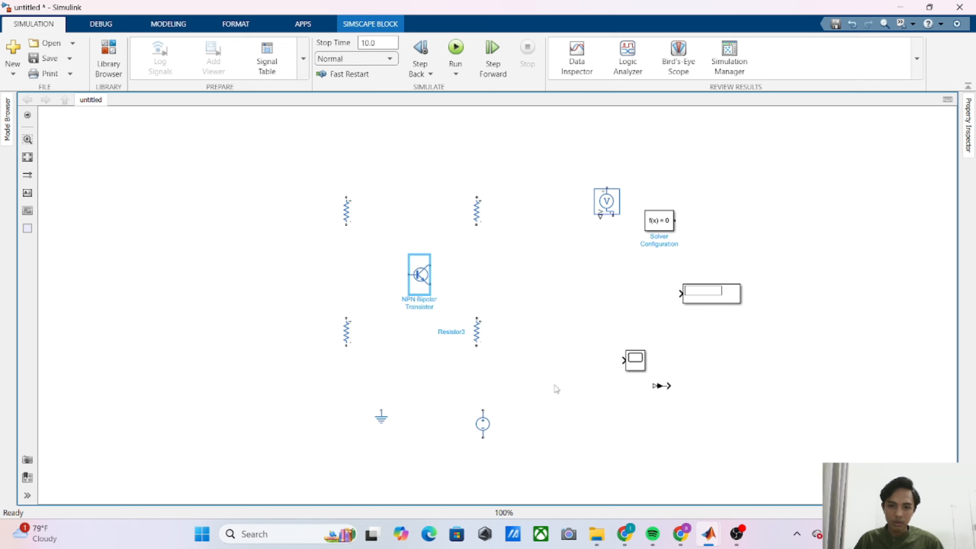
# - Move the DC Voltage Source above and beside the second resistor column, and shift the Voltage Sensor and Solver Configuration farther away from the circuit
pyautogui.moveTo(489, 424); pyautogui.dragTo(553, 181)
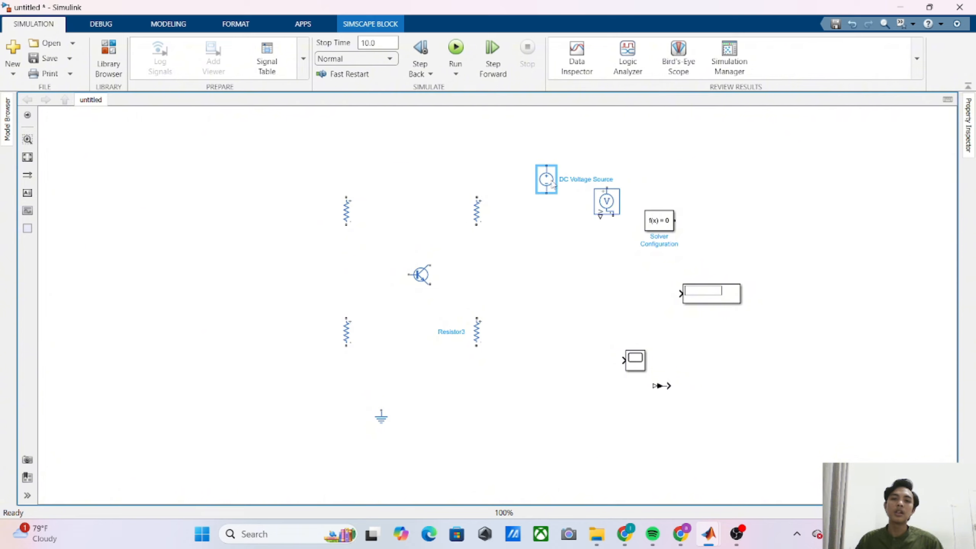
pyautogui.moveTo(596, 212); pyautogui.dragTo(688, 189)
pyautogui.moveTo(657, 222); pyautogui.dragTo(723, 222)
pyautogui.moveTo(698, 180); pyautogui.dragTo(724, 180)
# - Rotate the DC Voltage Source counterclockwise once so that it lies horizontally
pyautogui.click(545, 180)
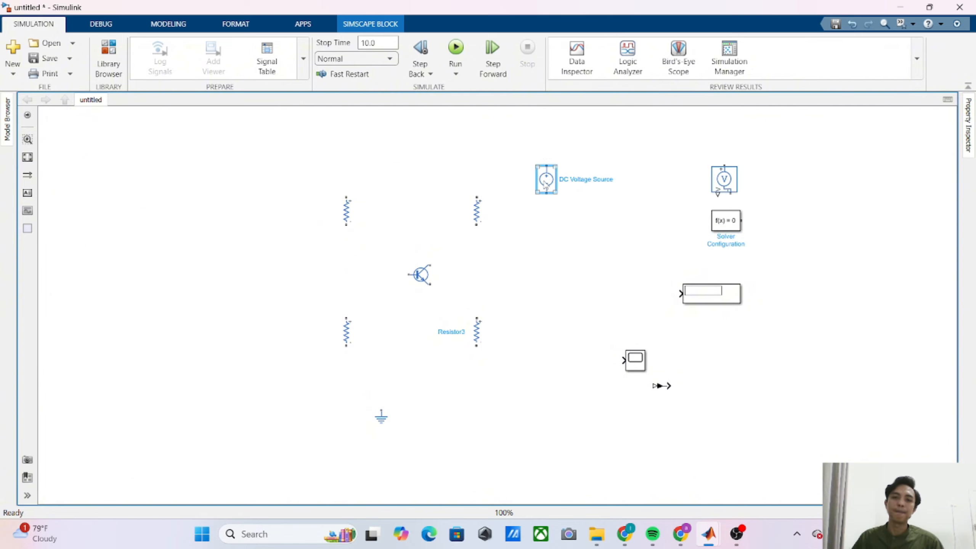
pyautogui.rightClick(545, 181)
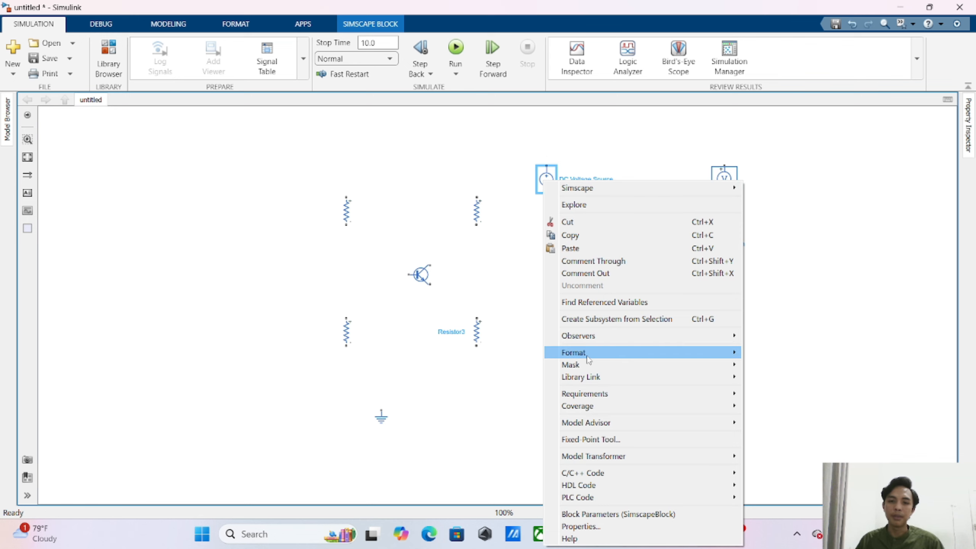
pyautogui.moveTo(588, 353)
pyautogui.click(750, 429)
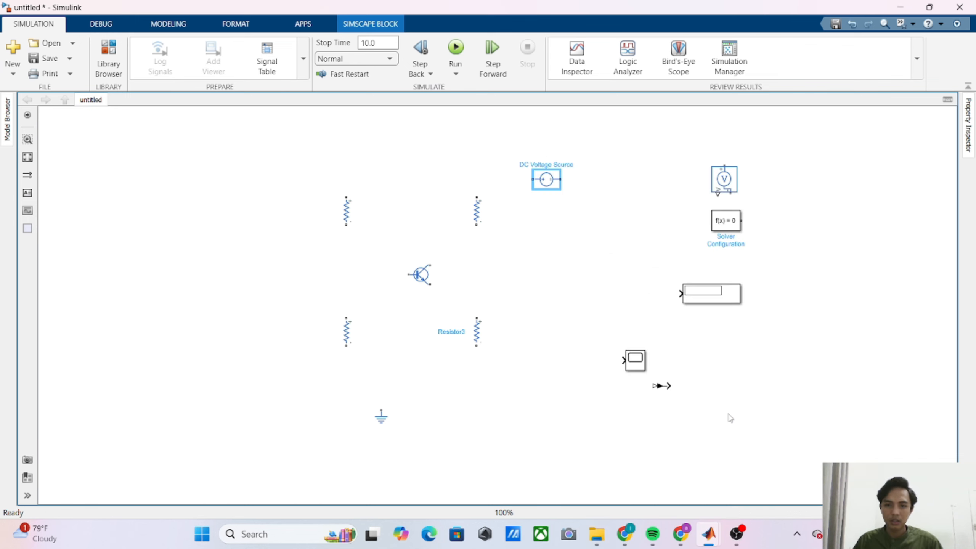
# - Wire the DC Voltage Source to the top ends of both upper resistors, and connect each upper resistor to the one below it
pyautogui.moveTo(553, 185)
pyautogui.mouseDown()
pyautogui.moveTo(552, 197)
pyautogui.moveTo(478, 192)
pyautogui.mouseUp()
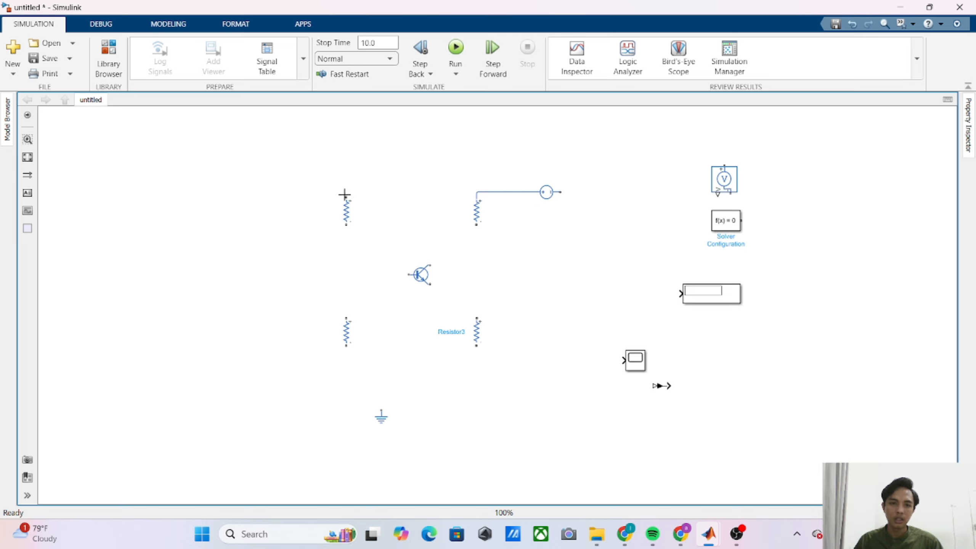
pyautogui.moveTo(345, 193); pyautogui.dragTo(476, 192)
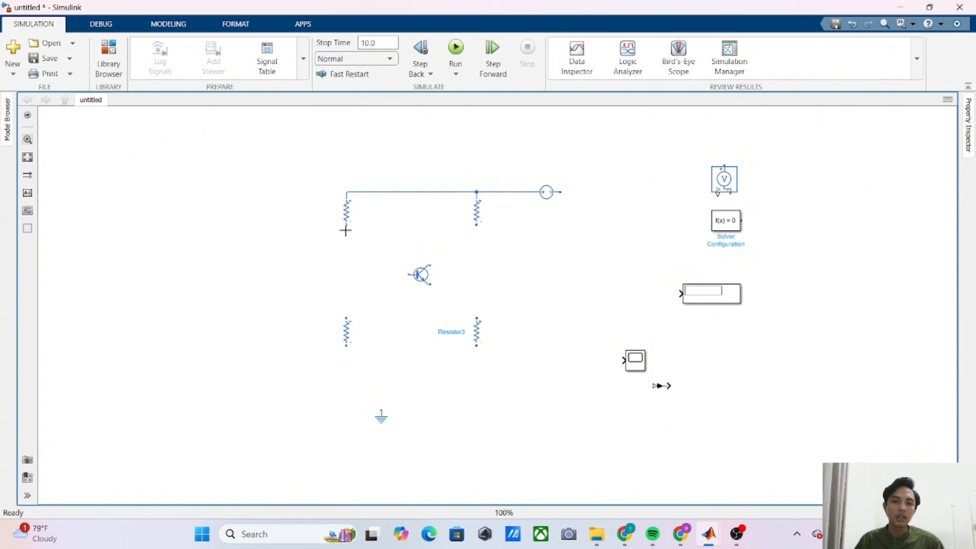
pyautogui.moveTo(346, 224); pyautogui.dragTo(346, 312)
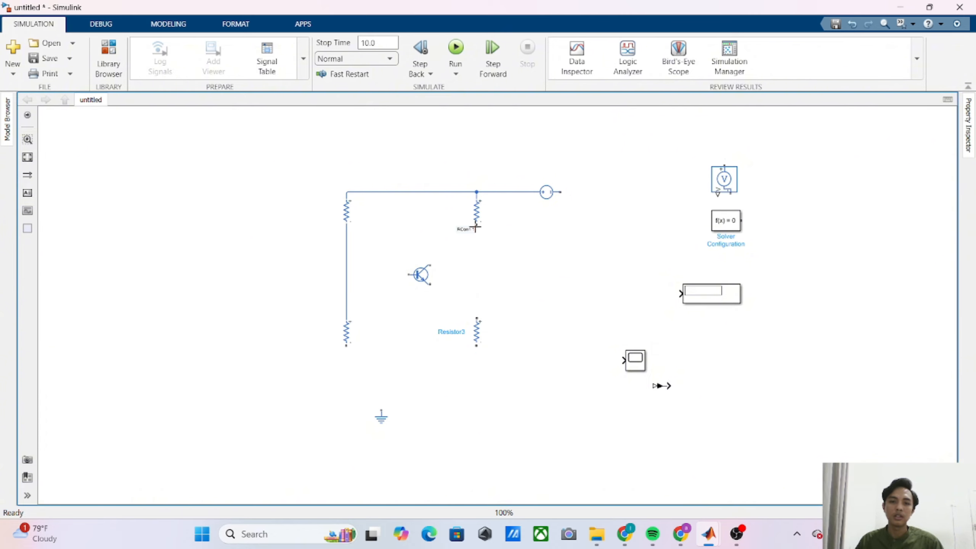
pyautogui.moveTo(477, 224); pyautogui.dragTo(477, 322)
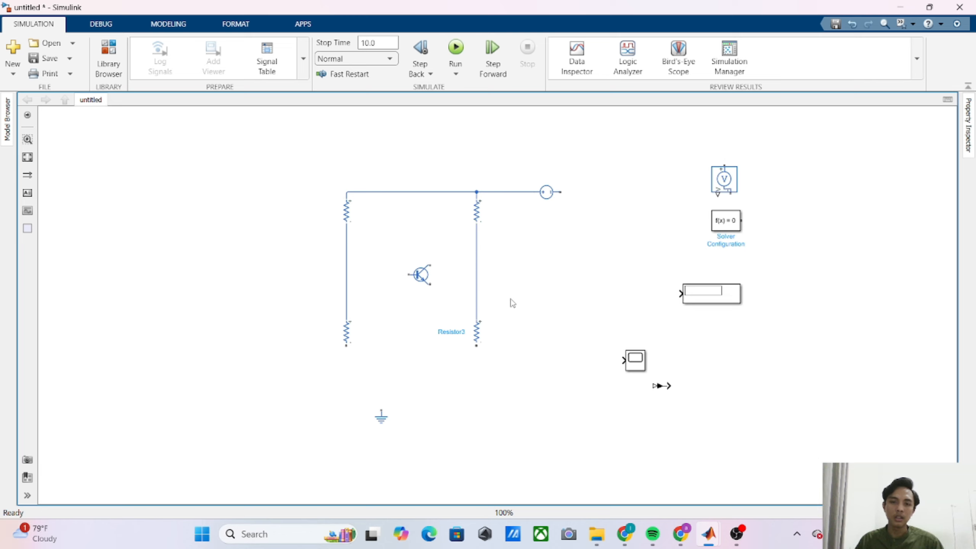
# - Wire the transistor's base to the first resistor column, and replace the second column's direct wire with collector and emitter connections to its two resistors
pyautogui.moveTo(407, 274); pyautogui.dragTo(345, 270)
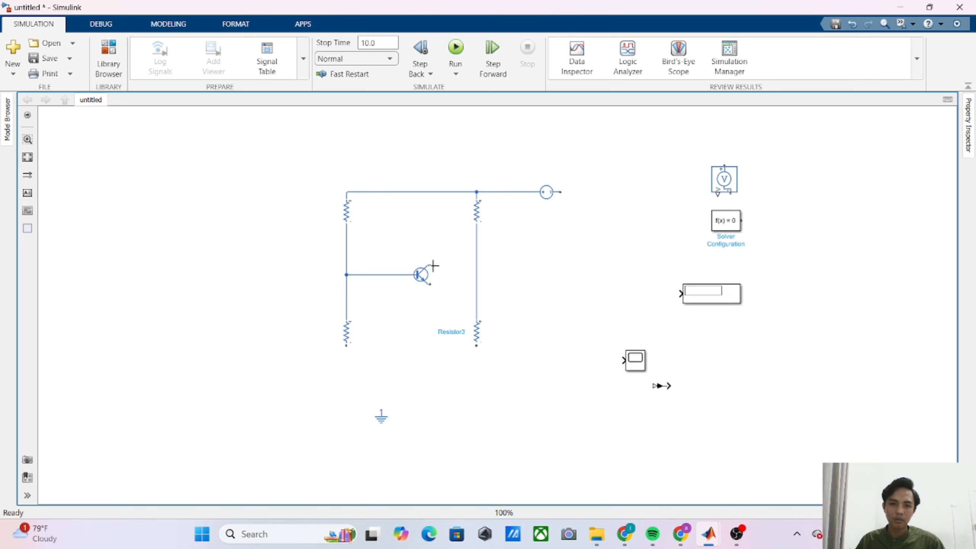
pyautogui.click(476, 264)
pyautogui.press('Delete')
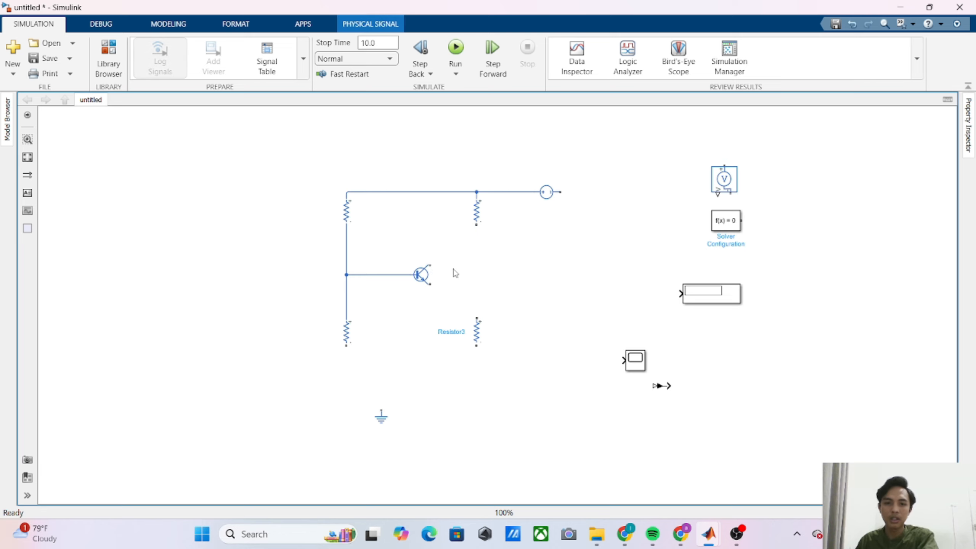
pyautogui.moveTo(429, 265); pyautogui.dragTo(476, 224)
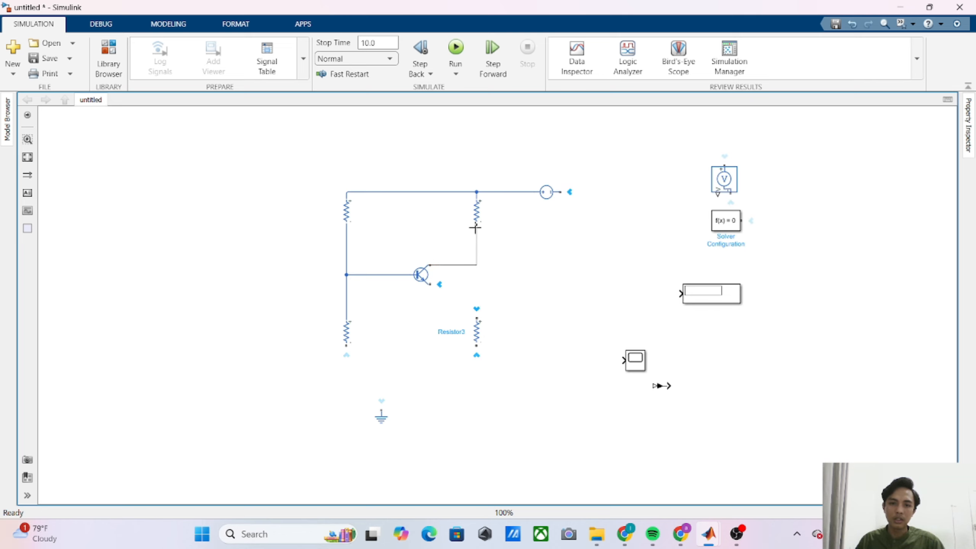
pyautogui.moveTo(430, 284); pyautogui.dragTo(476, 321)
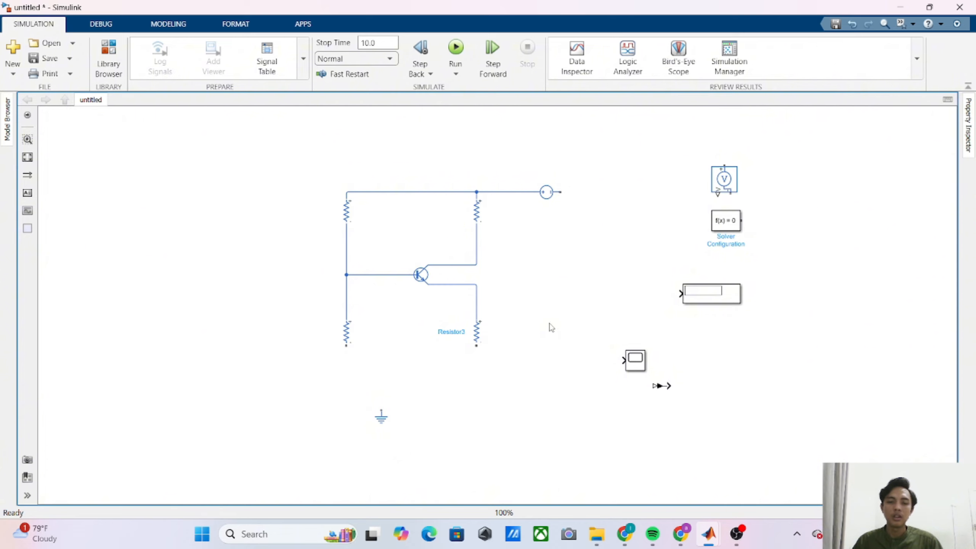
pyautogui.click(380, 422)
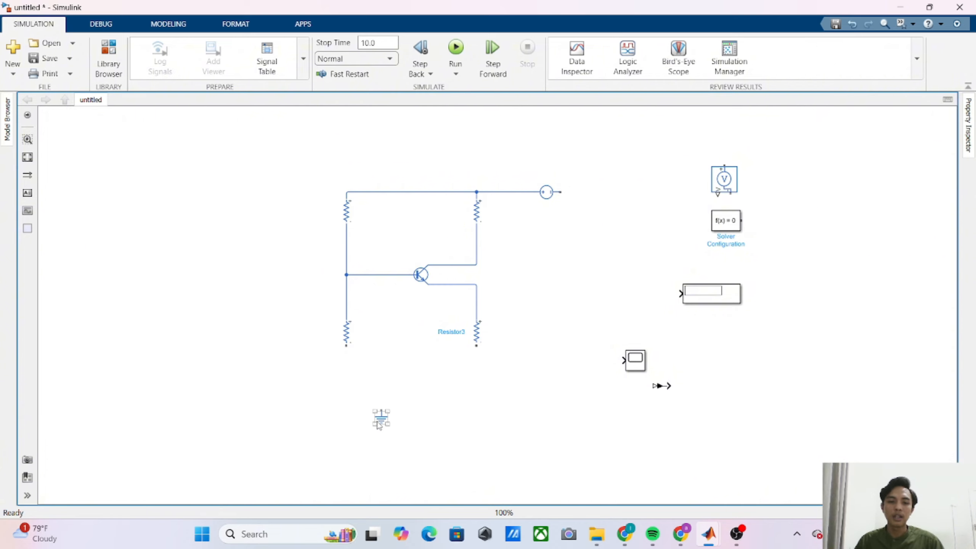
pyautogui.hotkey('ctrl', 'v')
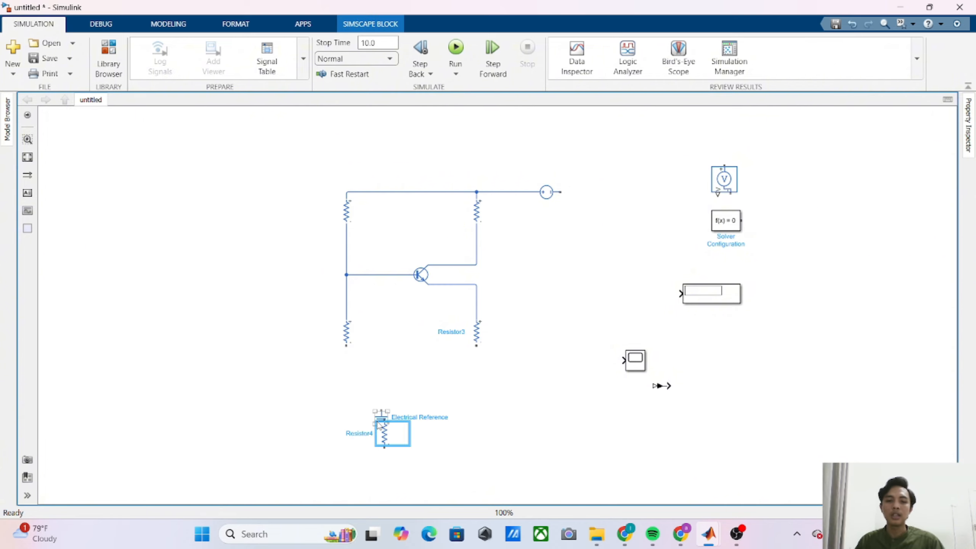
pyautogui.hotkey('ctrl', 'z')
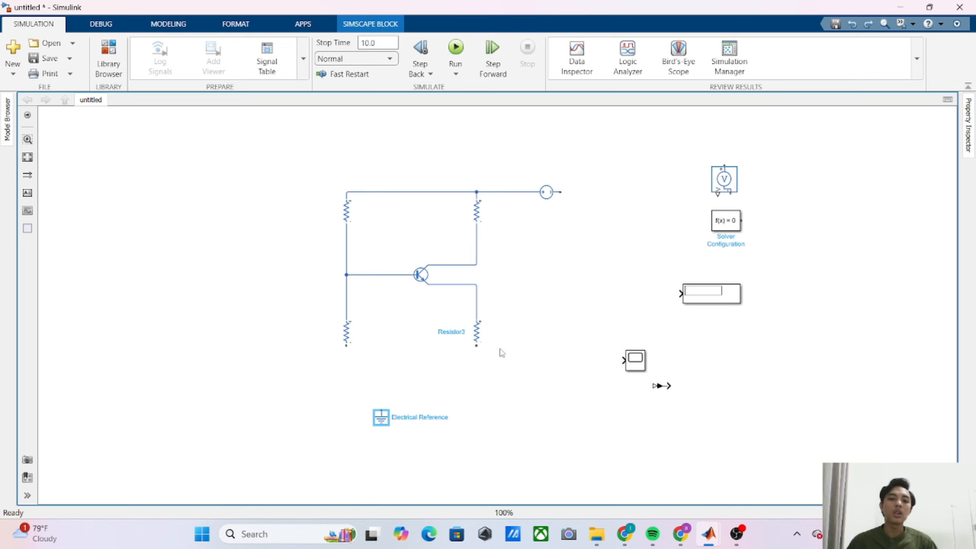
# - Paste a second Electrical Reference beside the DC Voltage Source and wire it to the source's free terminal
pyautogui.click(601, 223)
pyautogui.hotkey('ctrl', 'v')
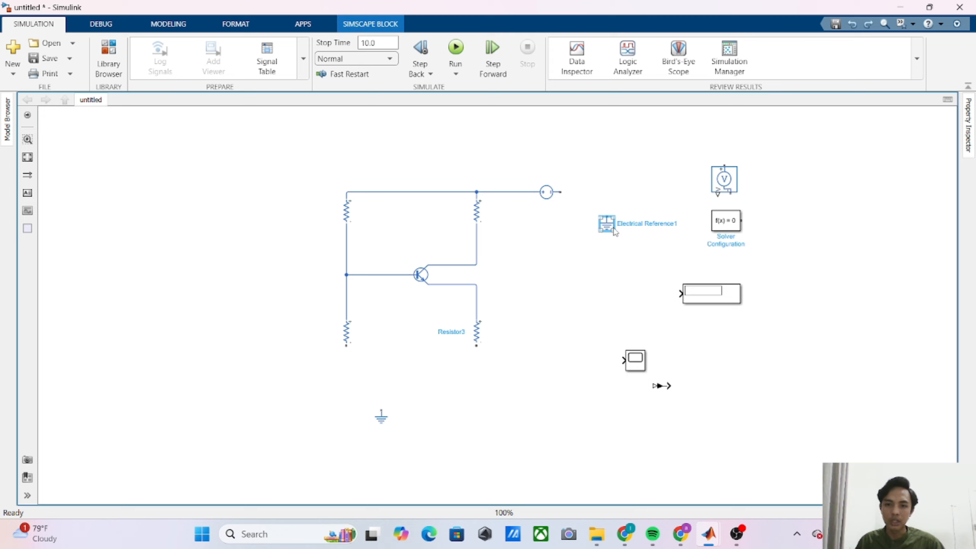
pyautogui.moveTo(610, 228); pyautogui.dragTo(588, 228)
pyautogui.click(553, 194)
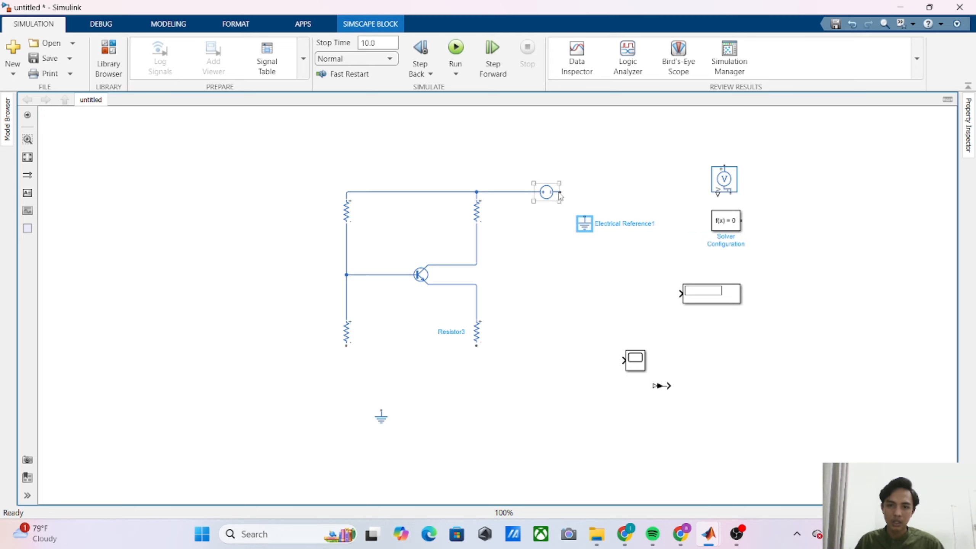
pyautogui.moveTo(561, 189)
pyautogui.mouseDown()
pyautogui.moveTo(577, 189)
pyautogui.moveTo(584, 216)
pyautogui.mouseUp()
# - Move the lower Electrical Reference closer beneath the circuit and wire the bottom ends of both lower resistors to it
pyautogui.moveTo(381, 416); pyautogui.dragTo(374, 394)
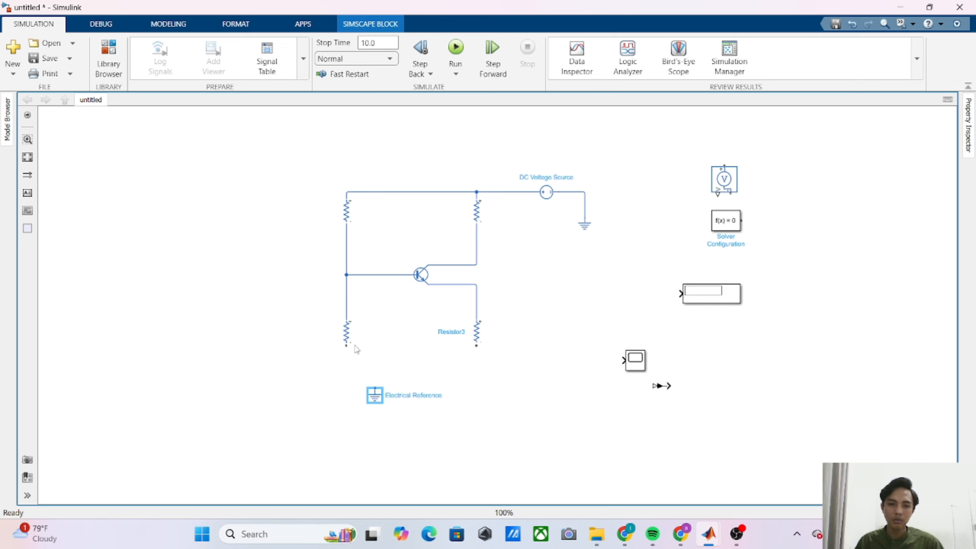
pyautogui.moveTo(346, 345); pyautogui.dragTo(373, 383)
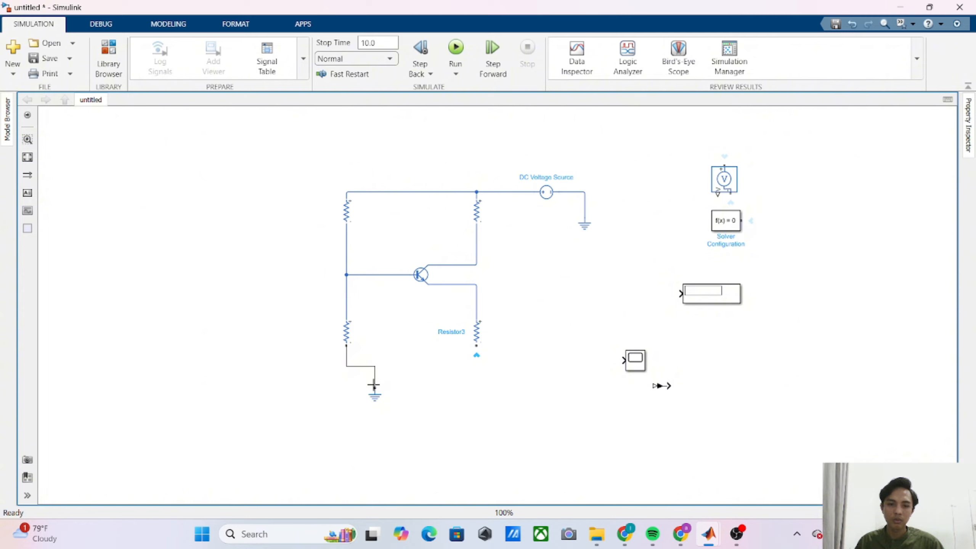
pyautogui.moveTo(477, 345); pyautogui.dragTo(375, 366)
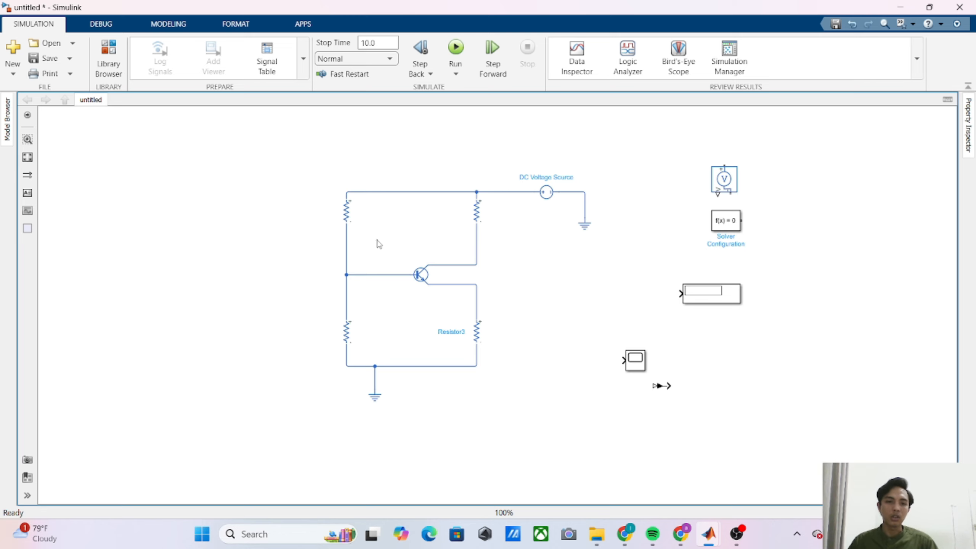
pyautogui.click(540, 196)
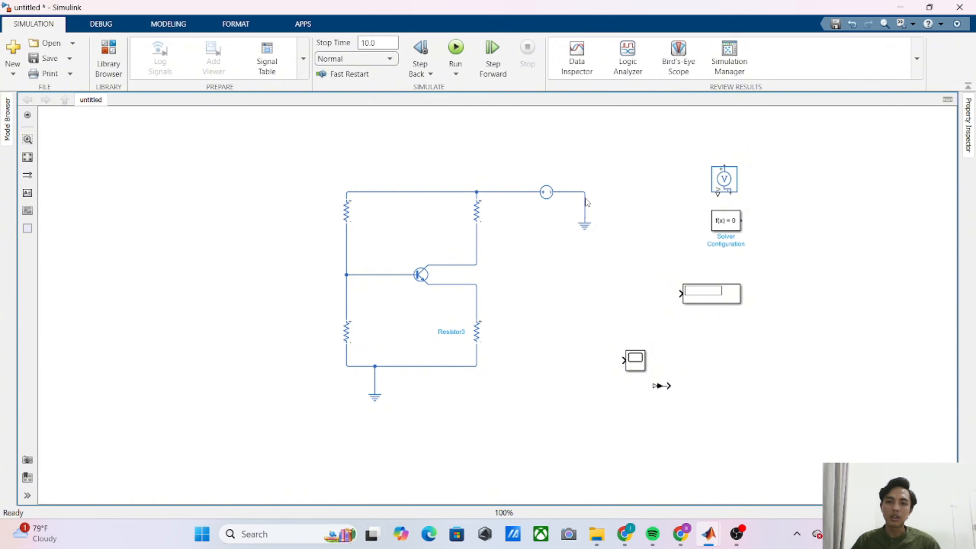
pyautogui.click(551, 216)
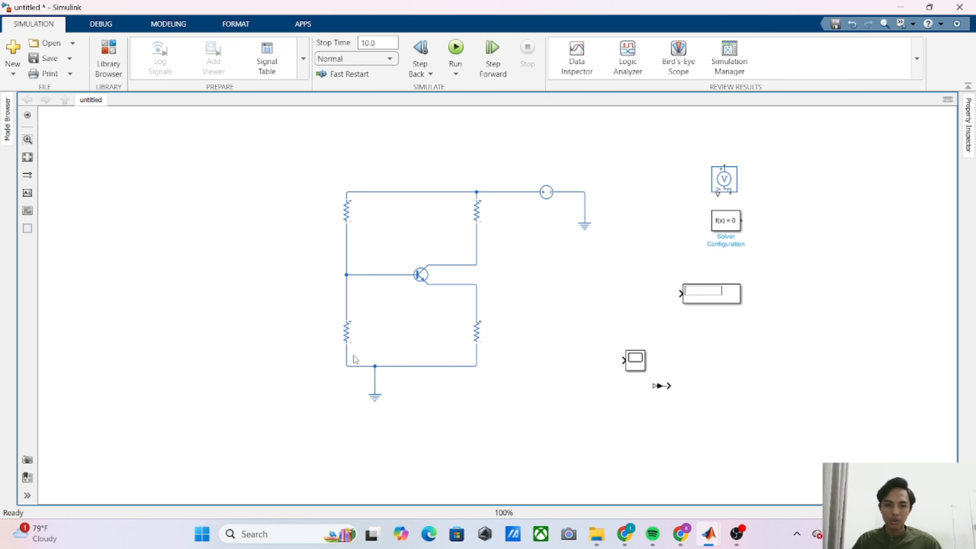
# - Set the resistance of the lower resistor in the base-side column to 10 kOhm
pyautogui.doubleClick(348, 331)
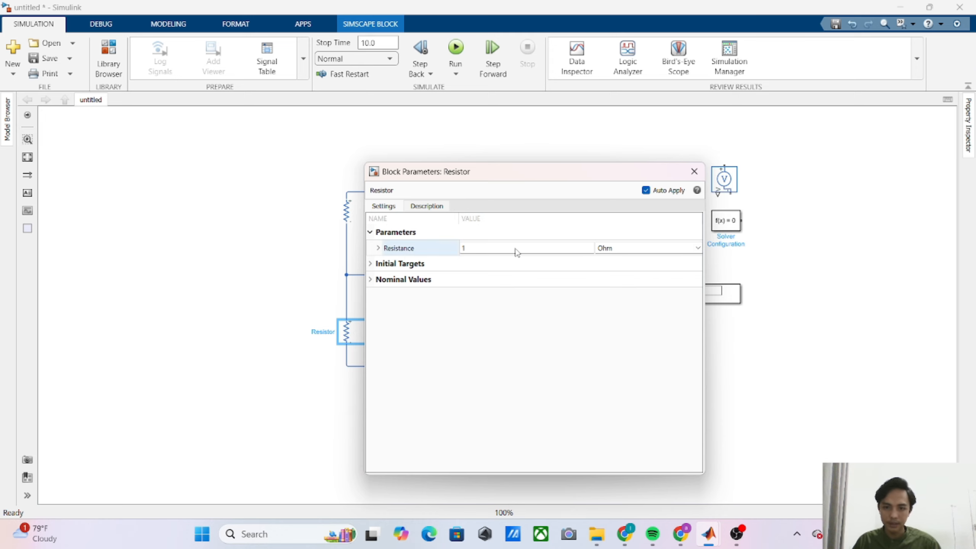
pyautogui.click(500, 248)
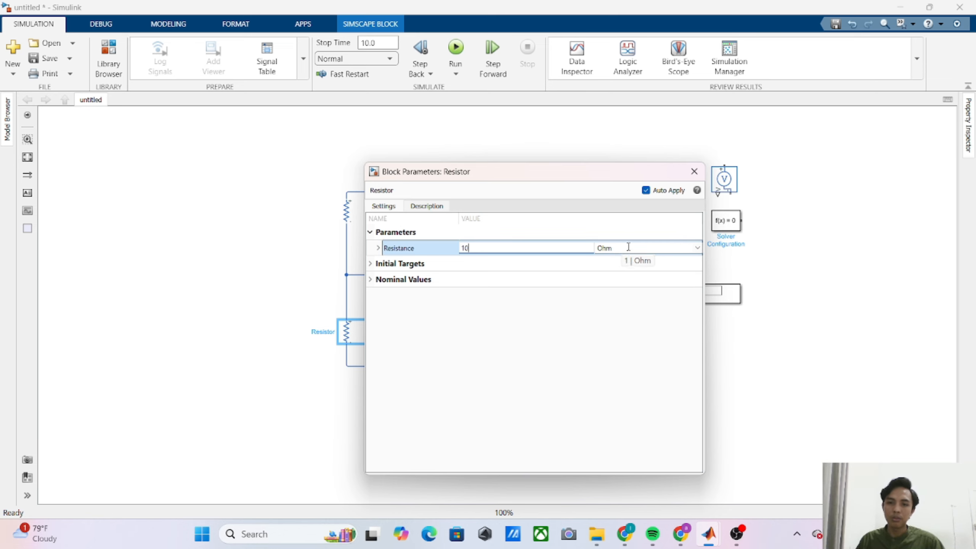
pyautogui.click(696, 248)
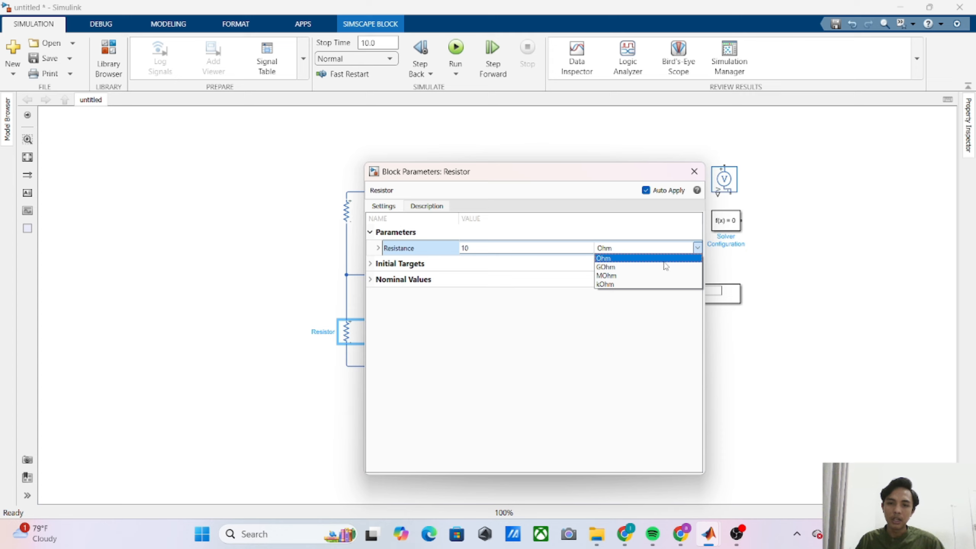
pyautogui.click(629, 285)
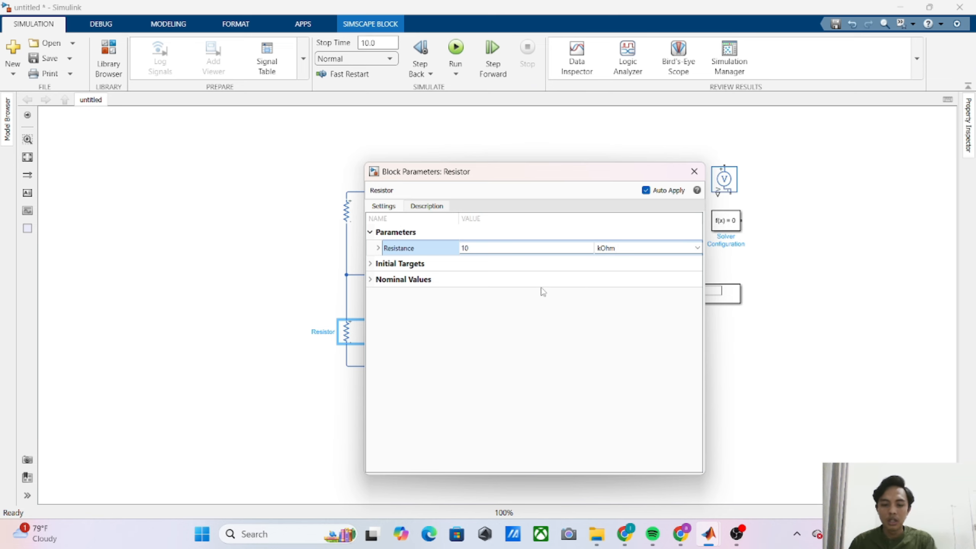
pyautogui.click(694, 171)
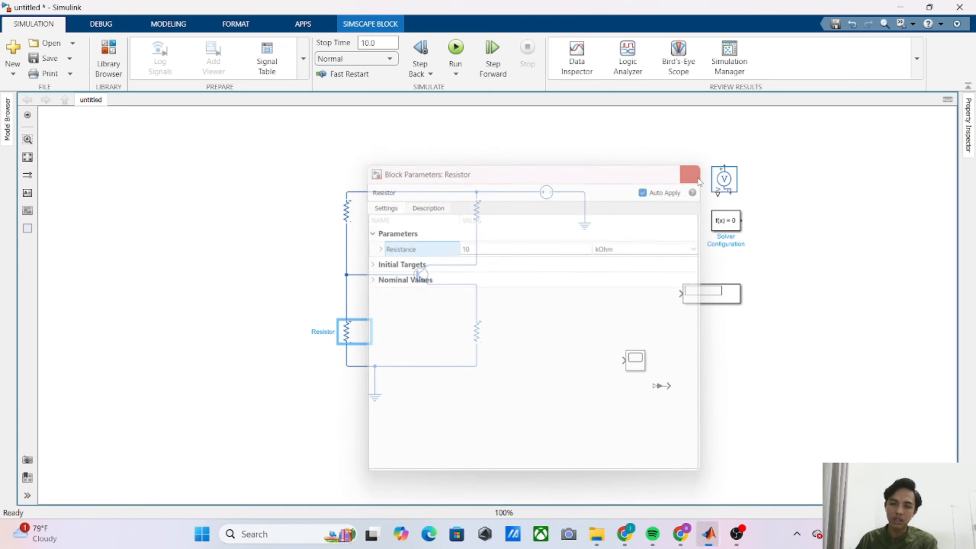
# - Set the resistance of Resistor1, the upper resistor in the base-side column, to 150 kOhm
pyautogui.click(352, 222)
pyautogui.doubleClick(352, 223)
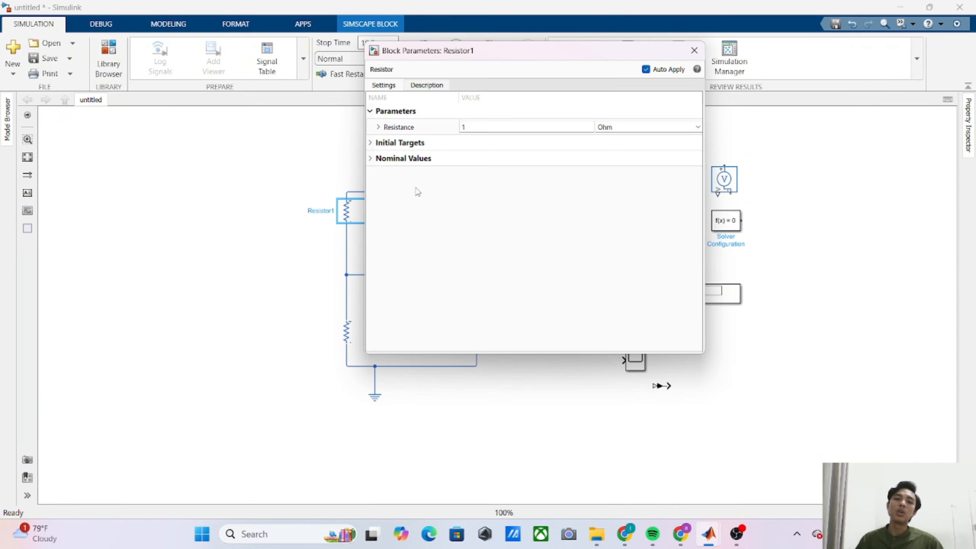
pyautogui.click(479, 128)
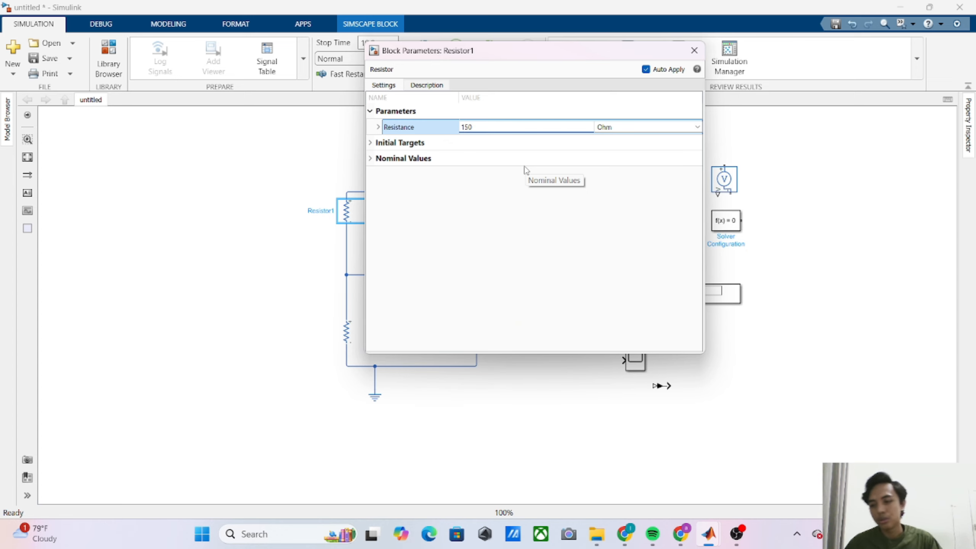
pyautogui.click(697, 127)
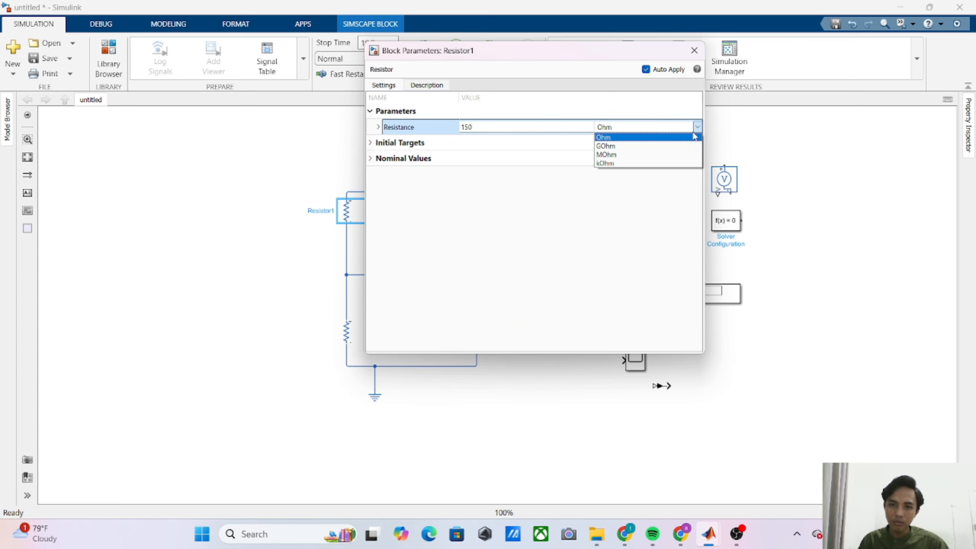
pyautogui.click(662, 164)
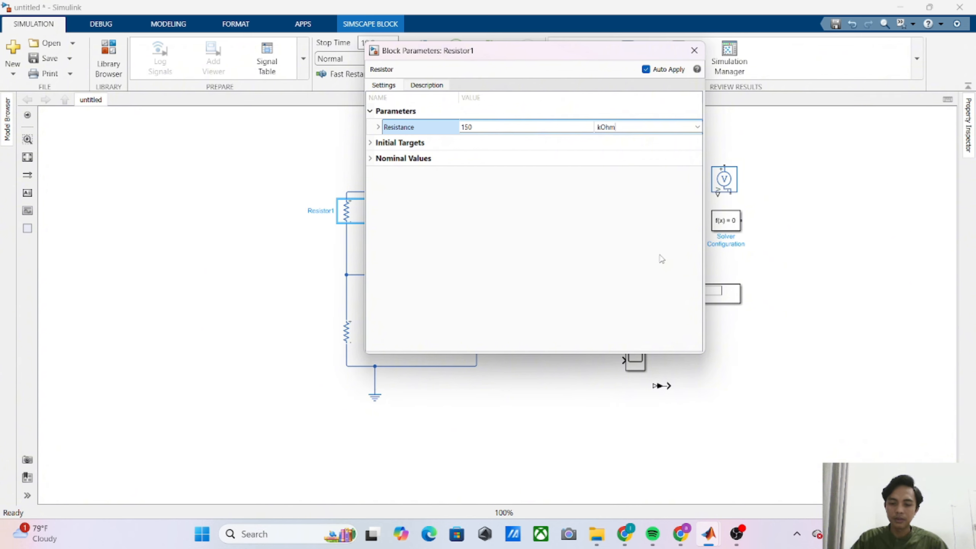
pyautogui.click(694, 50)
# - Set the resistance of Resistor2, the upper resistor on the collector side, to 10 kOhm
pyautogui.click(483, 210)
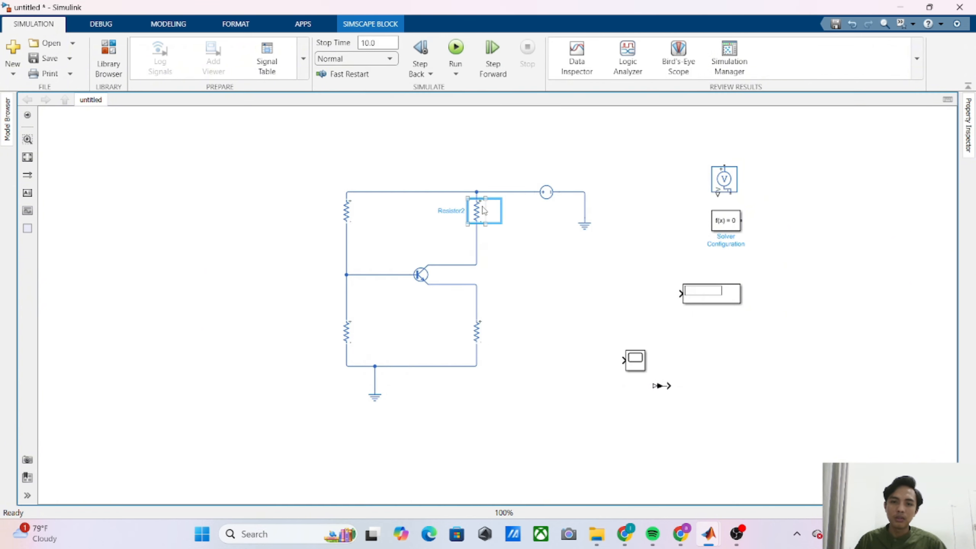
pyautogui.doubleClick(483, 210)
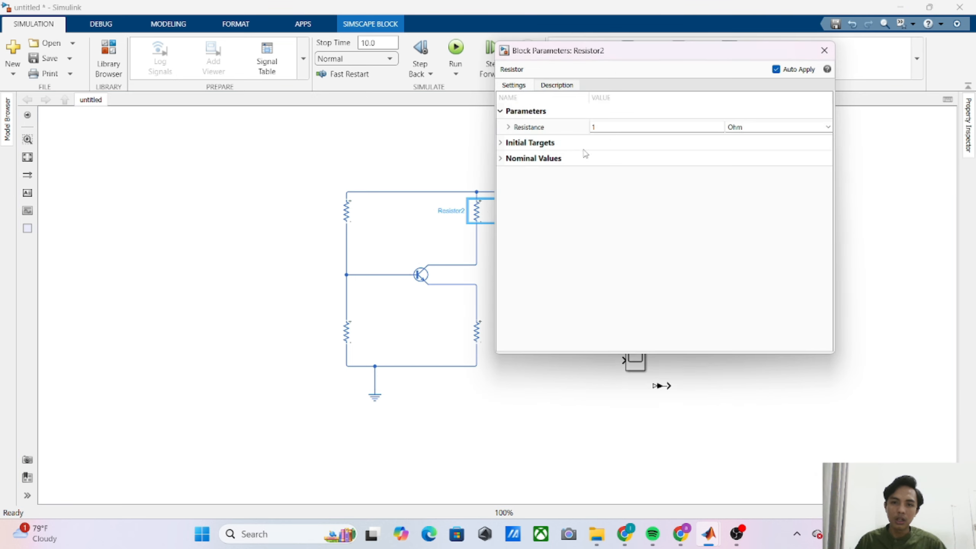
pyautogui.click(608, 129)
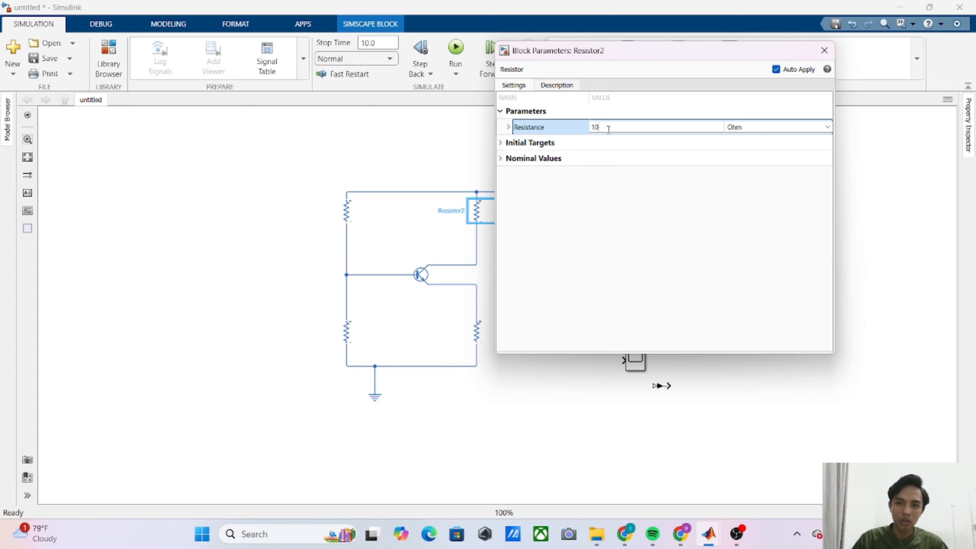
pyautogui.click(828, 129)
pyautogui.click(788, 164)
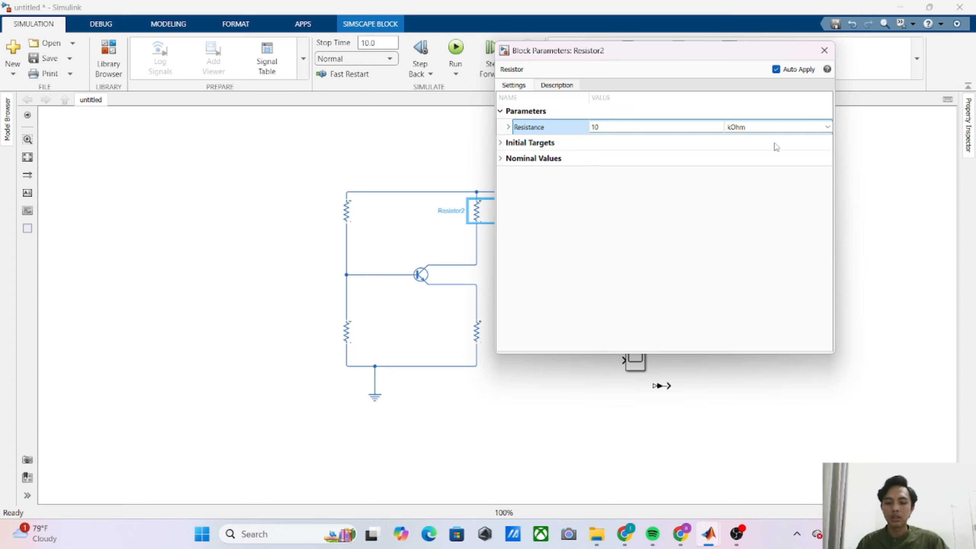
pyautogui.click(824, 50)
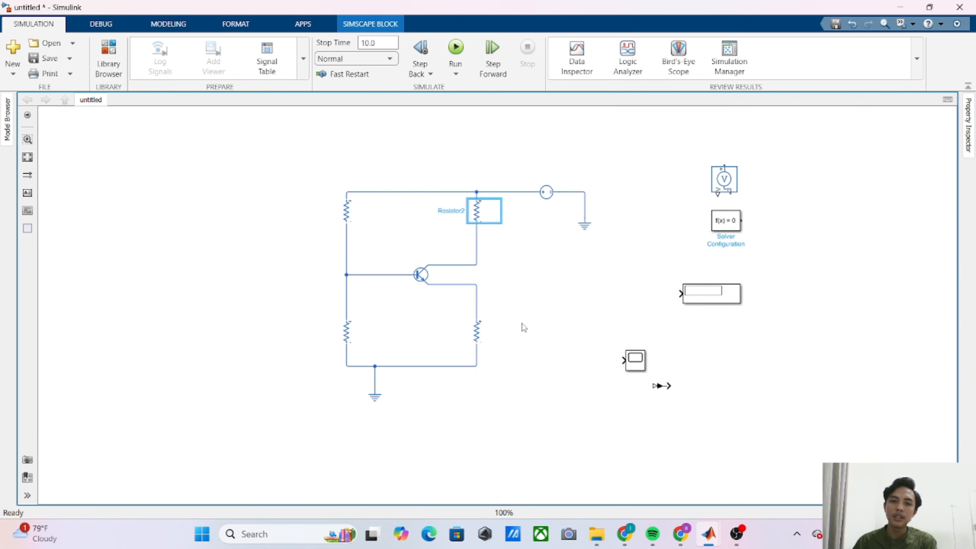
# - Set the resistance of Resistor3, the lower resistor on the emitter side, to 1 kOhm
pyautogui.click(478, 334)
pyautogui.doubleClick(478, 333)
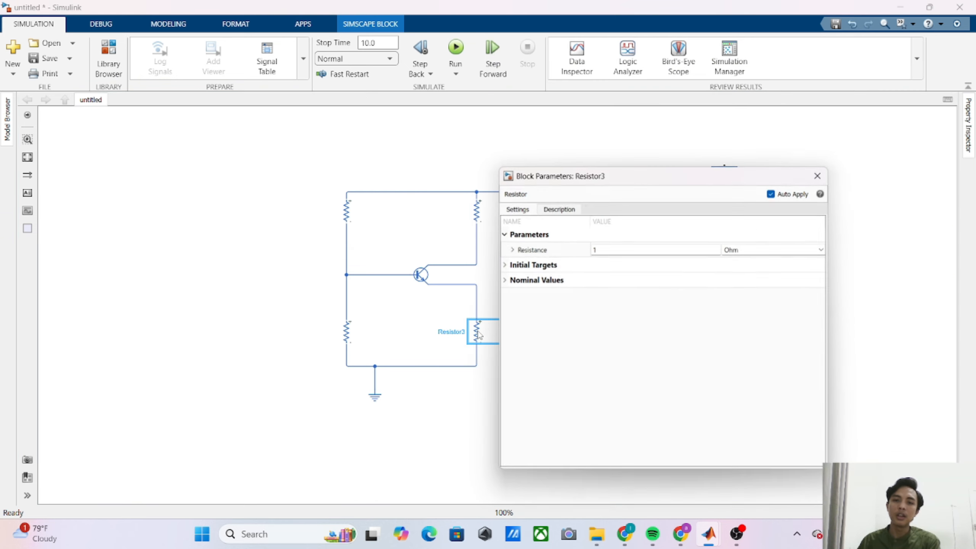
pyautogui.click(824, 249)
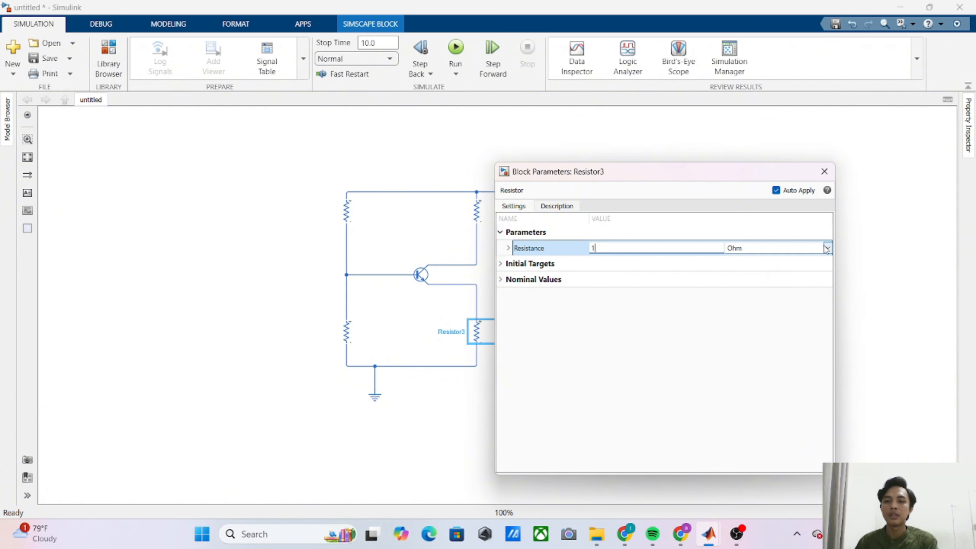
pyautogui.click(826, 248)
pyautogui.click(779, 286)
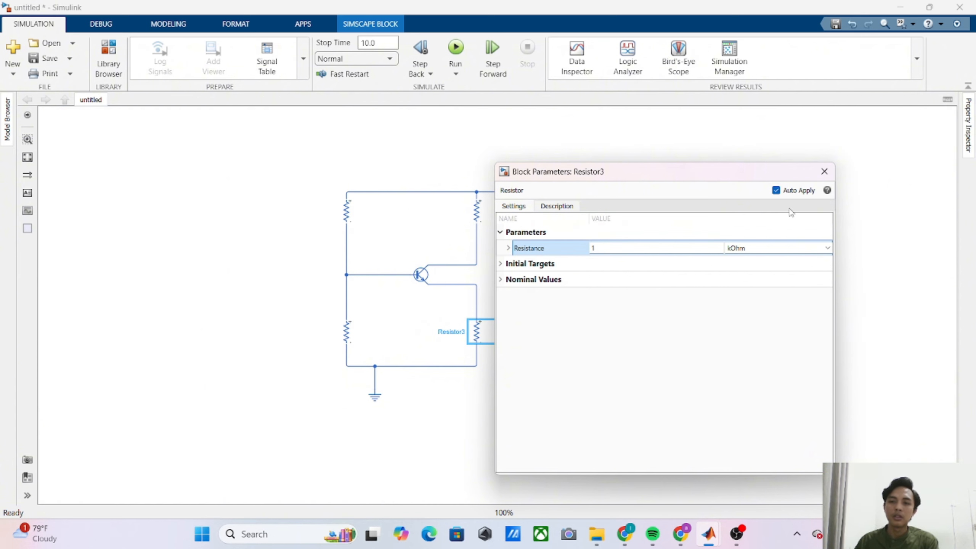
pyautogui.click(823, 171)
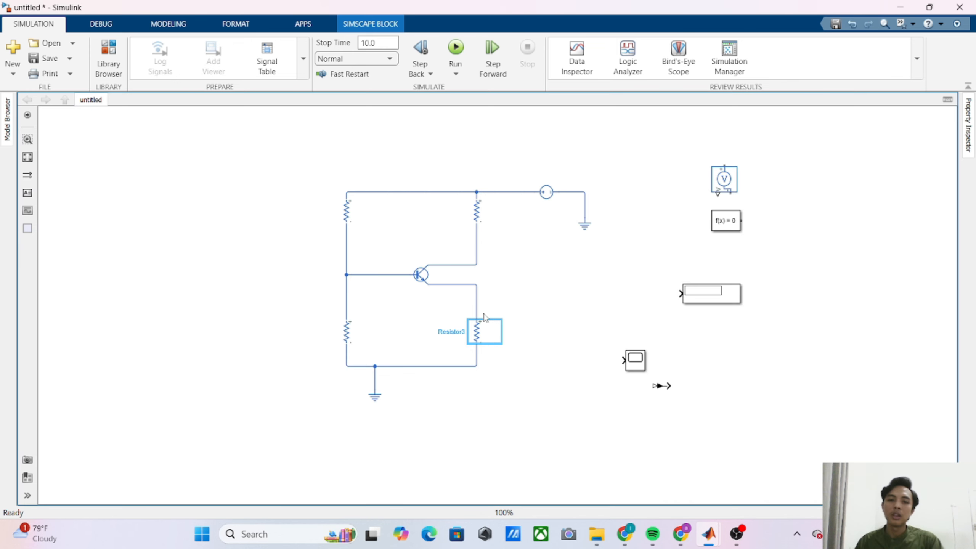
# - Check the forward current transfer ratio in the NPN Bipolar Transistor's block parameters
pyautogui.doubleClick(421, 275)
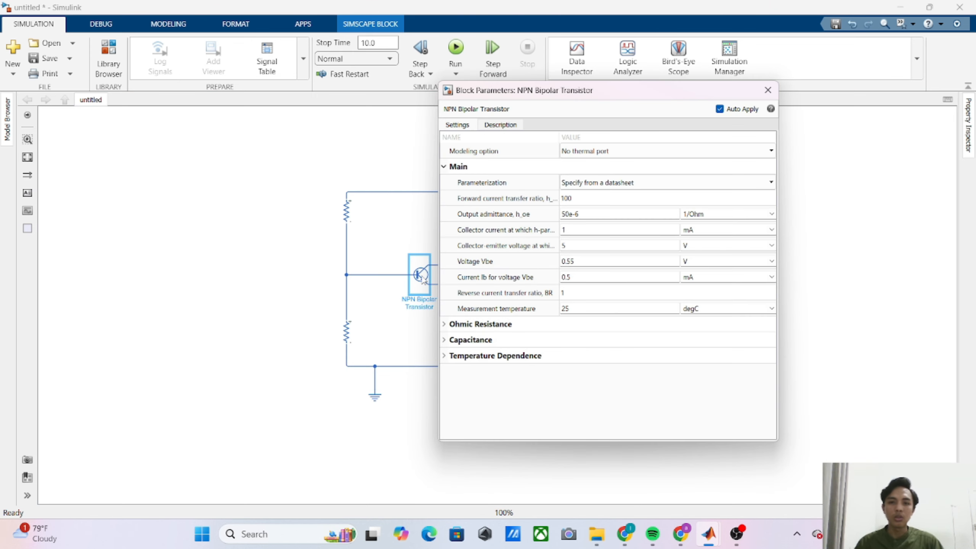
pyautogui.click(587, 196)
pyautogui.click(580, 195)
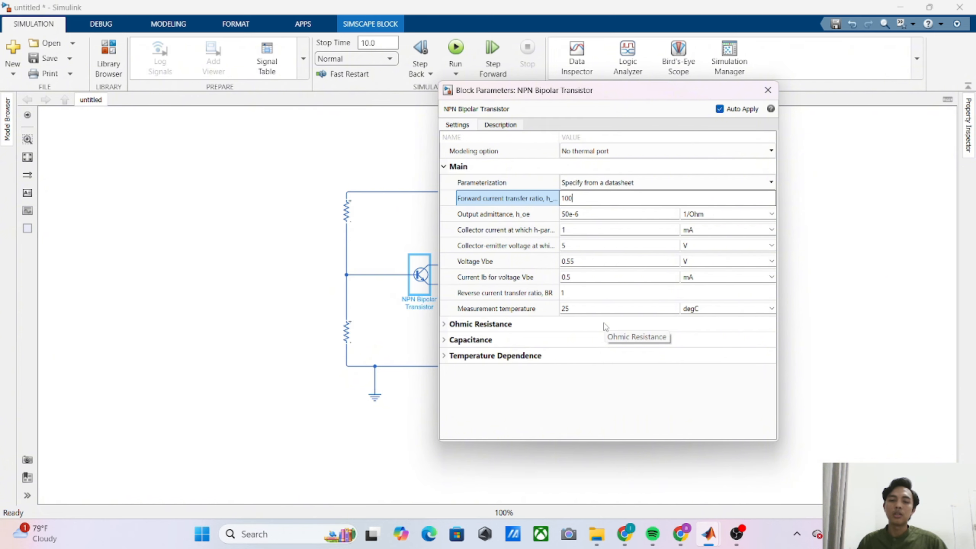
pyautogui.click(767, 90)
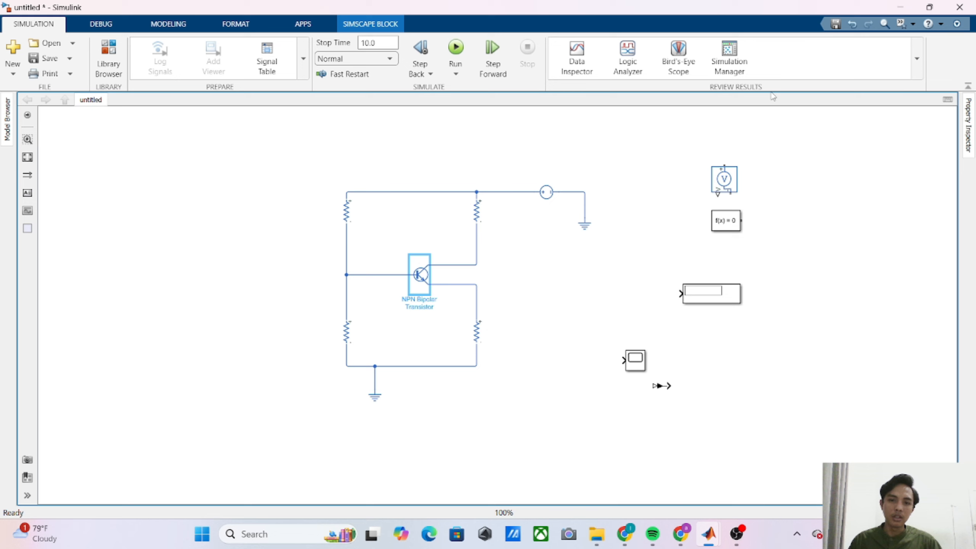
# - Set the DC Voltage Source's constant voltage to 24 V
pyautogui.doubleClick(552, 200)
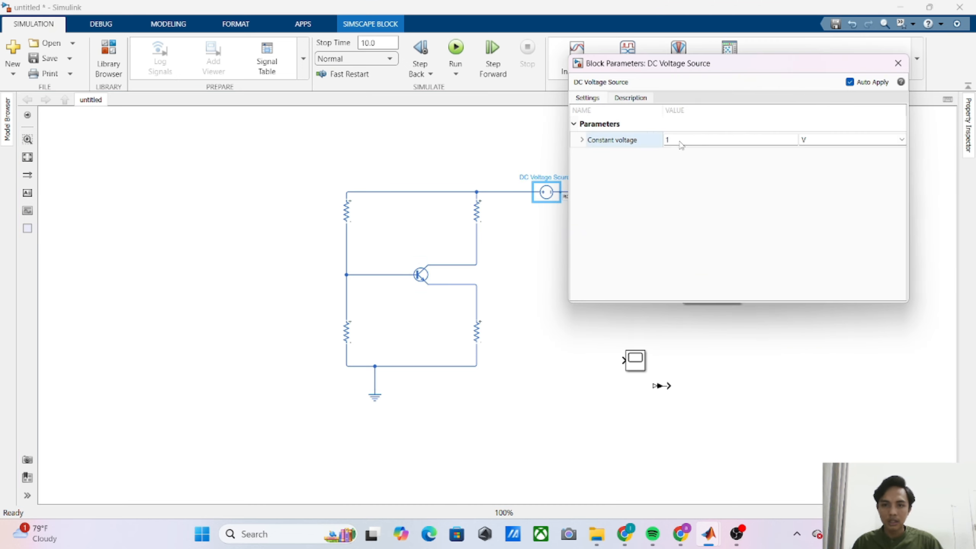
pyautogui.click(687, 140)
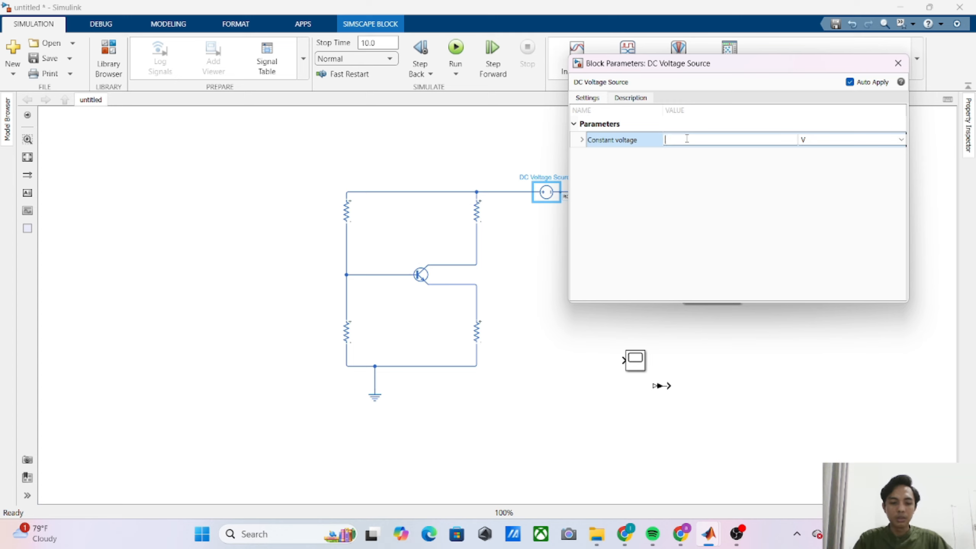
pyautogui.write('24')
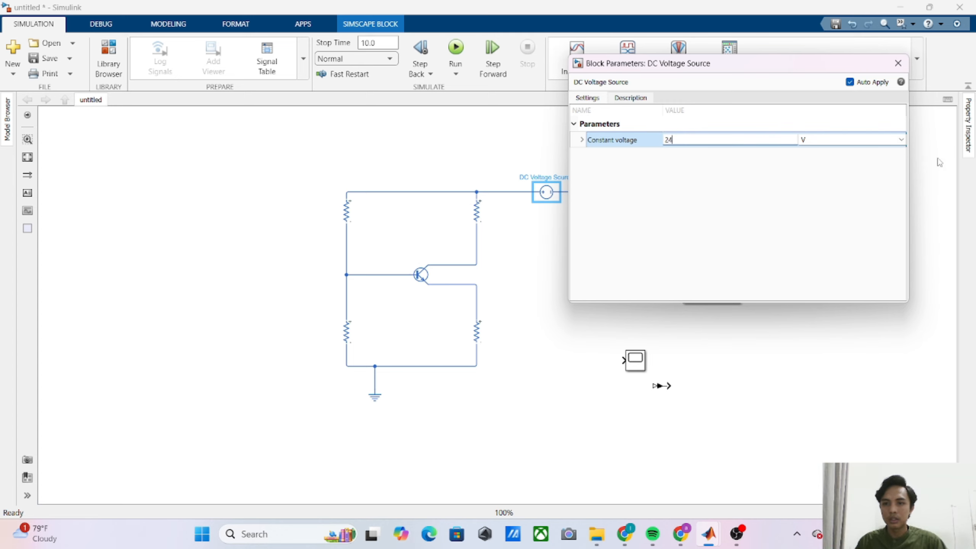
pyautogui.click(901, 140)
pyautogui.click(900, 140)
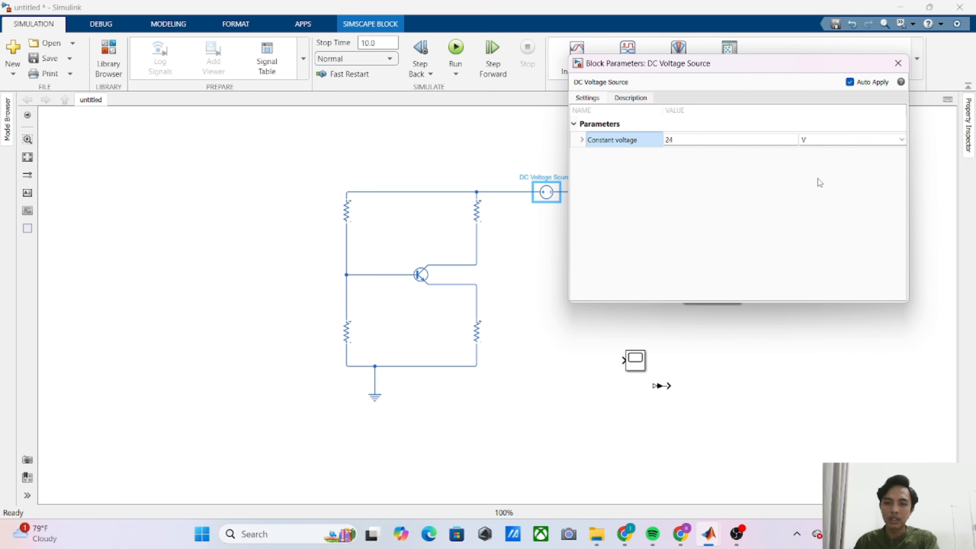
pyautogui.click(898, 63)
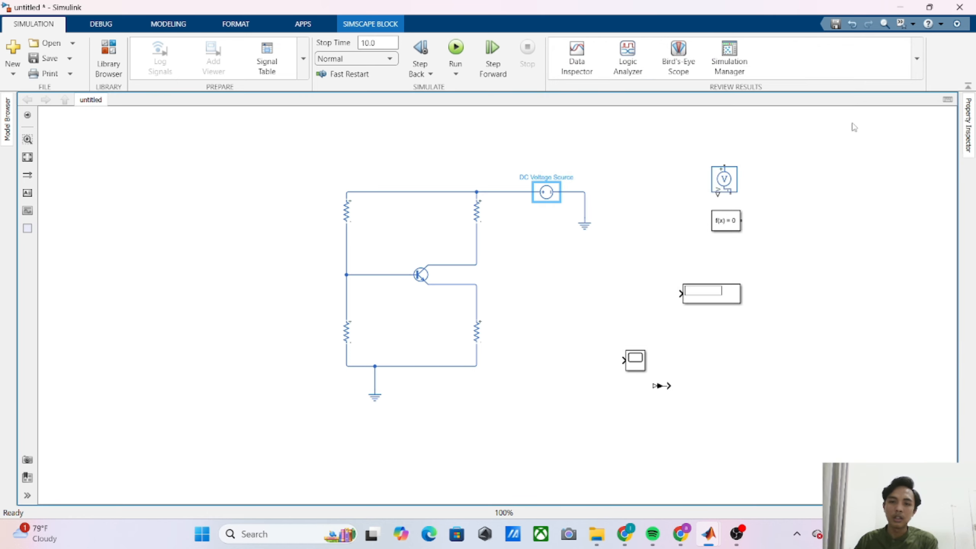
# - Move the Solver Configuration block beside the lower Electrical Reference, wire it to the ground line, and straighten the connection
pyautogui.click(575, 325)
pyautogui.click(731, 235)
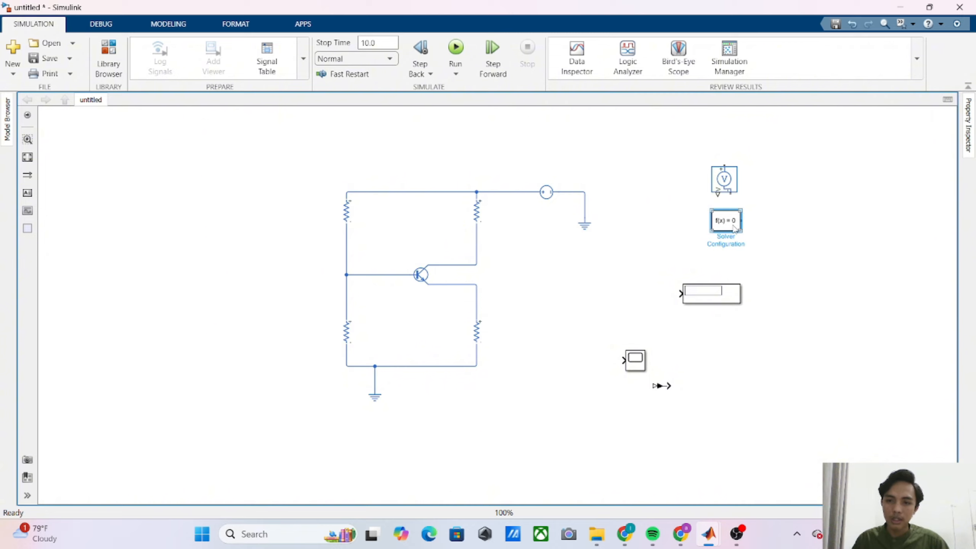
pyautogui.moveTo(730, 235); pyautogui.dragTo(375, 380)
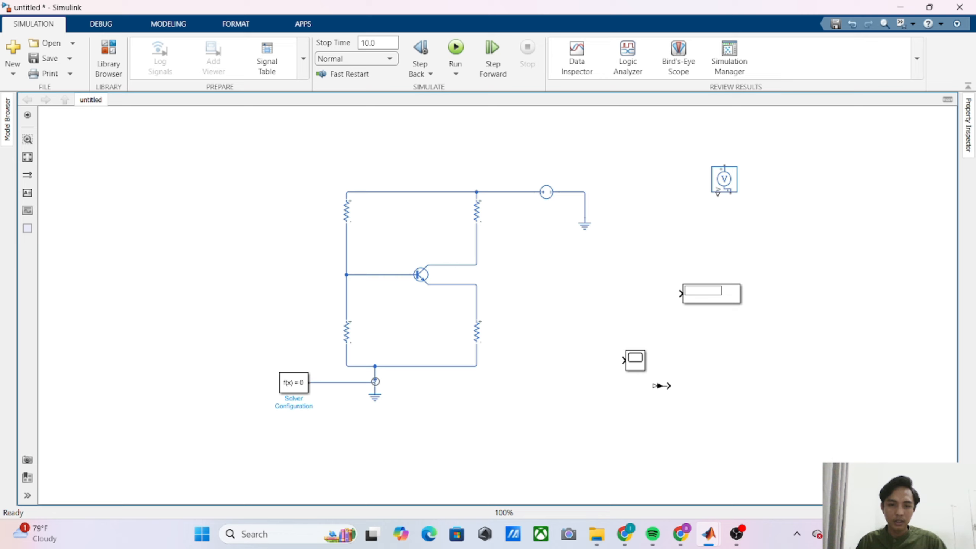
pyautogui.moveTo(376, 382); pyautogui.dragTo(373, 365)
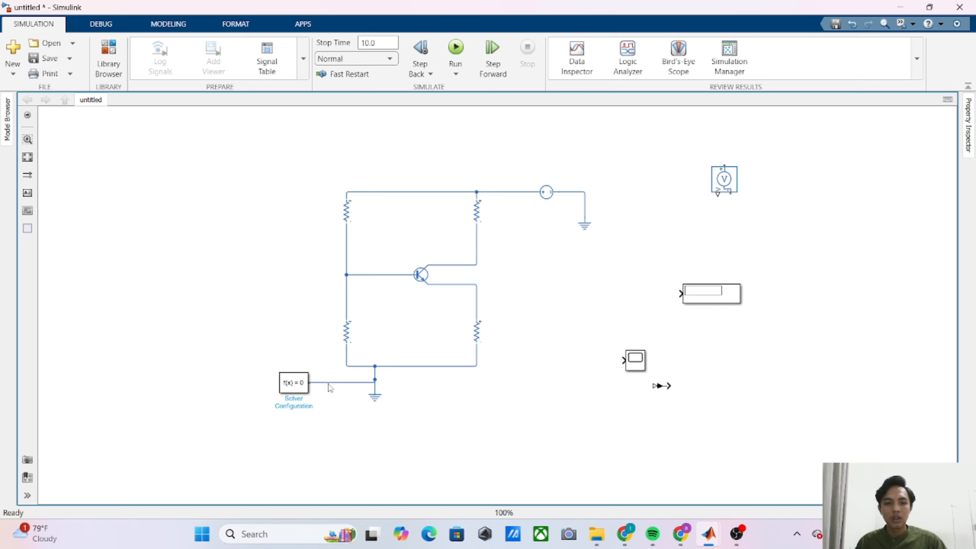
pyautogui.moveTo(303, 387); pyautogui.dragTo(300, 383)
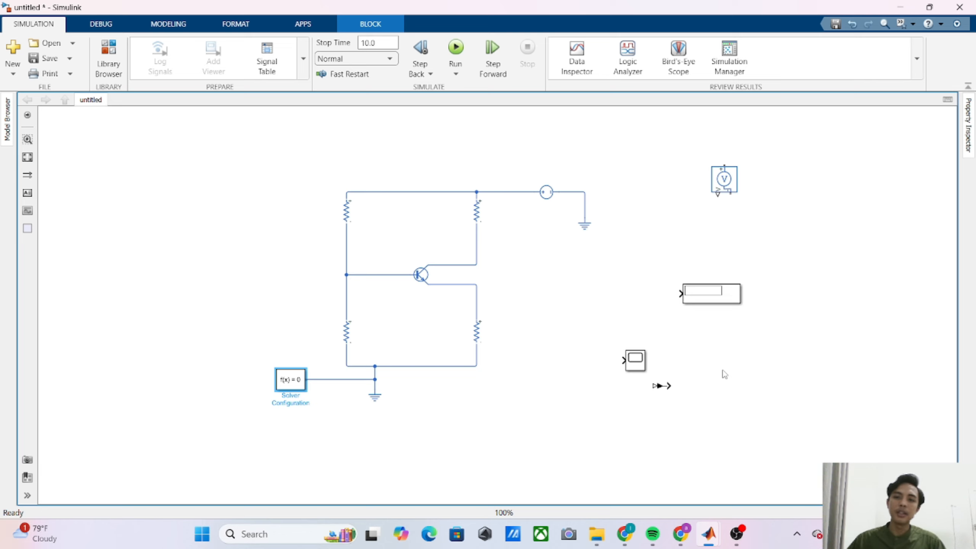
pyautogui.click(726, 183)
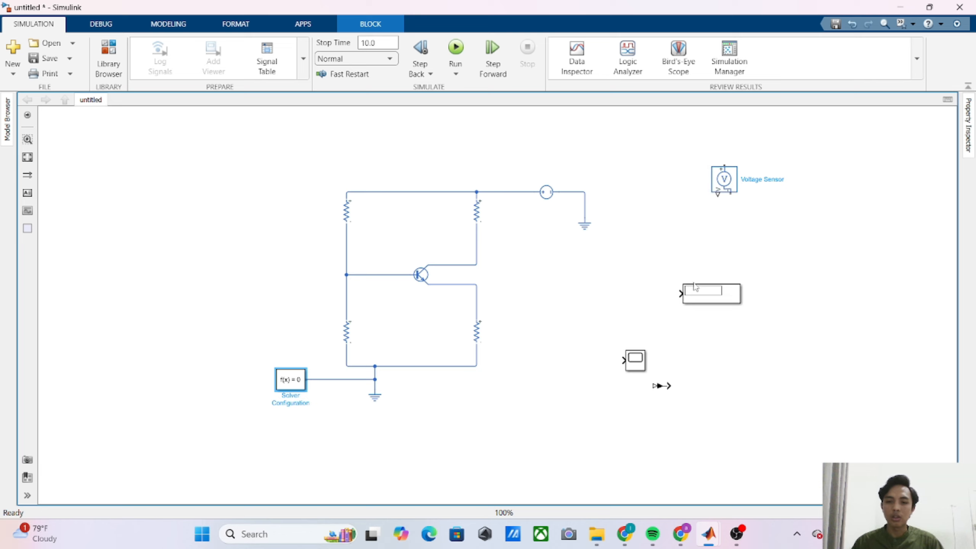
pyautogui.click(633, 367)
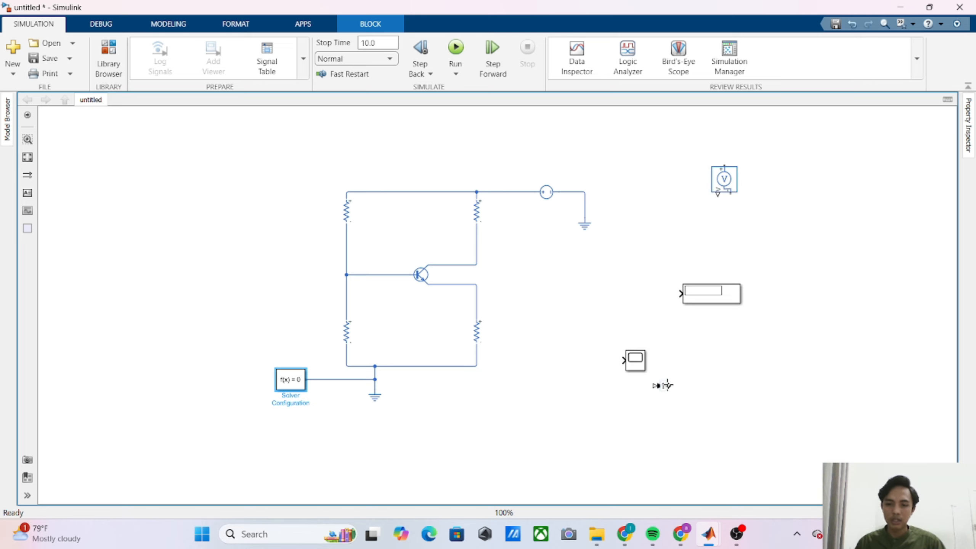
pyautogui.click(656, 386)
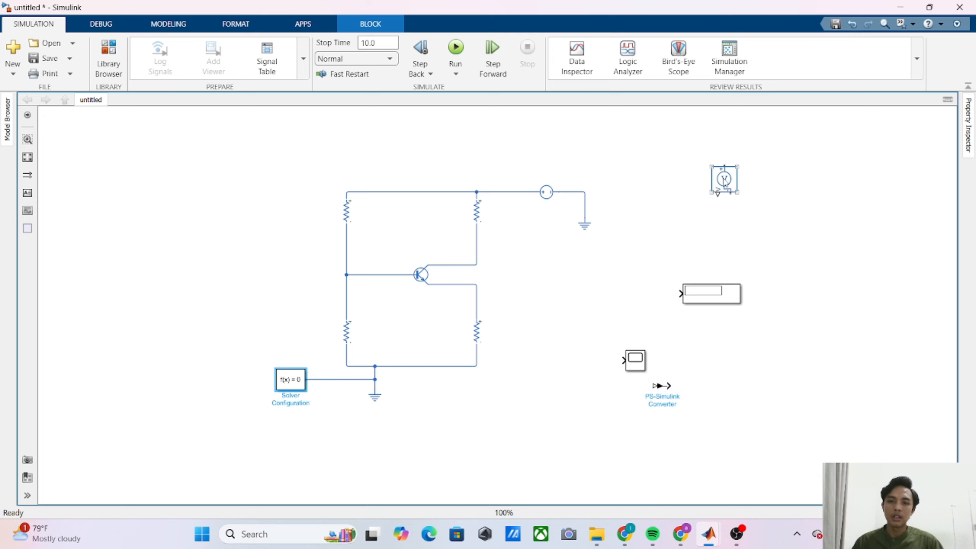
# - Duplicate the Voltage Sensor and stack the original and the copy beside the emitter-side half of the transistor circuit
pyautogui.click(725, 185)
pyautogui.hotkey('ctrl', 'c')
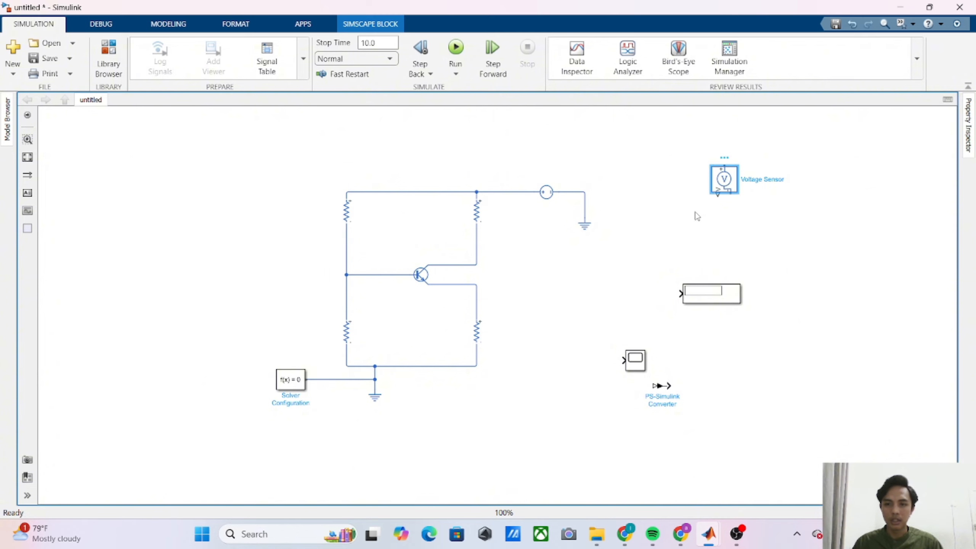
pyautogui.click(696, 215)
pyautogui.hotkey('ctrl', 'v')
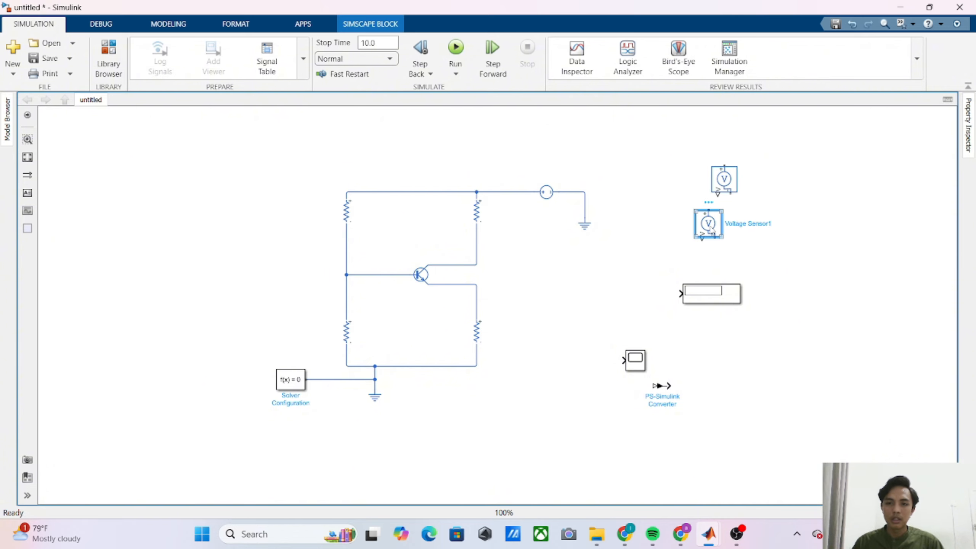
pyautogui.moveTo(711, 230); pyautogui.dragTo(774, 256)
pyautogui.moveTo(730, 186); pyautogui.dragTo(558, 282)
pyautogui.moveTo(768, 250); pyautogui.dragTo(552, 357)
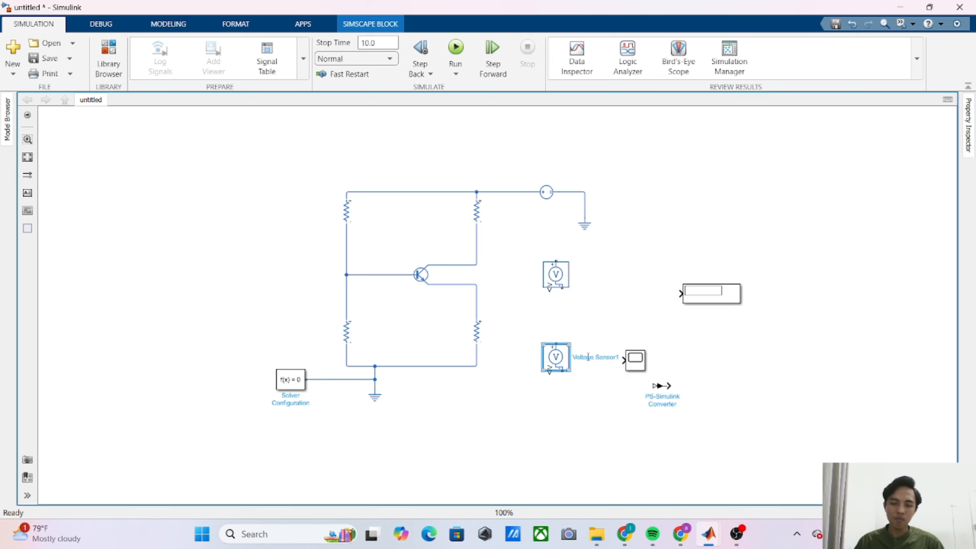
# - Move the Scope clear of the sensors and add a third Voltage Sensor below the other two
pyautogui.moveTo(636, 361); pyautogui.dragTo(693, 358)
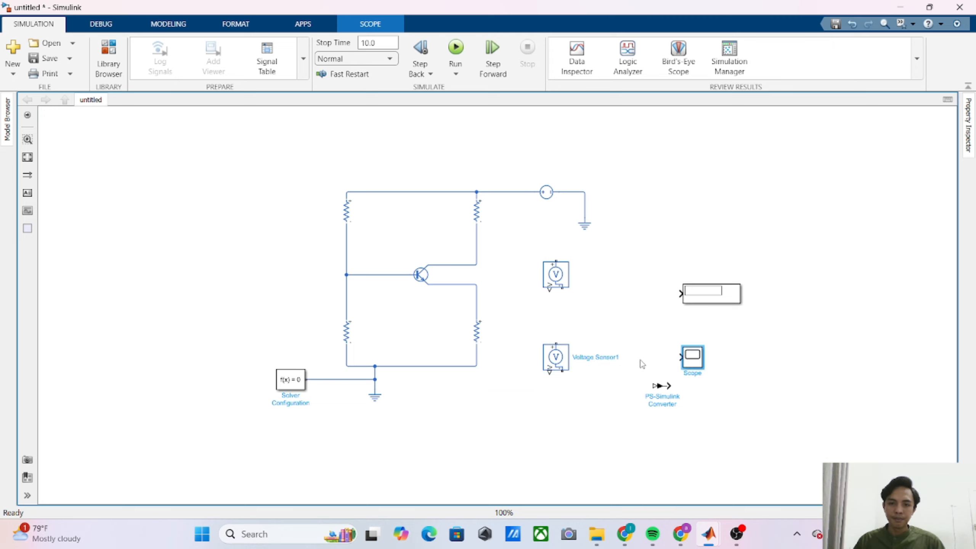
pyautogui.click(557, 415)
pyautogui.hotkey('ctrl', 'v')
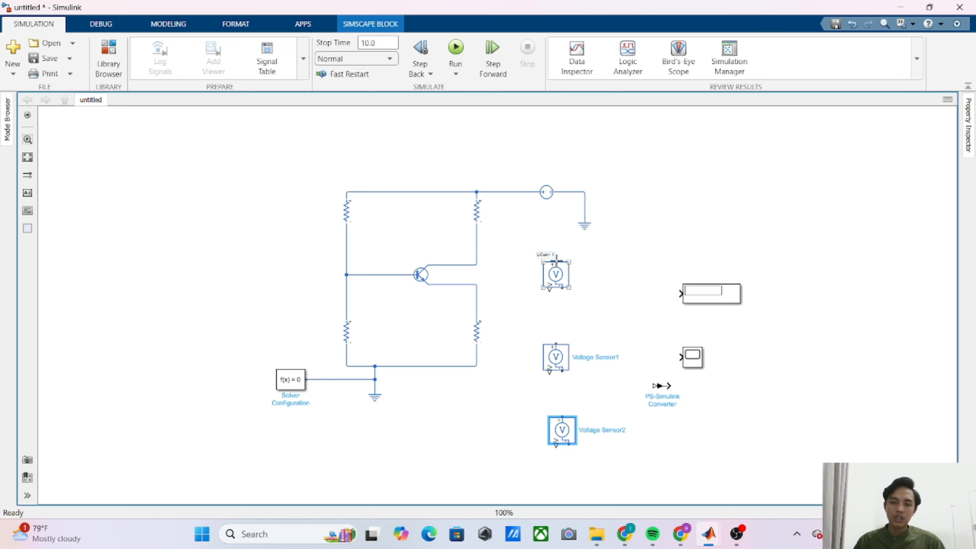
# - Place the Display level with the upper Voltage Sensor, and move the Scope and the PS-Simulink Converter out of the way
pyautogui.moveTo(706, 299); pyautogui.dragTo(716, 274)
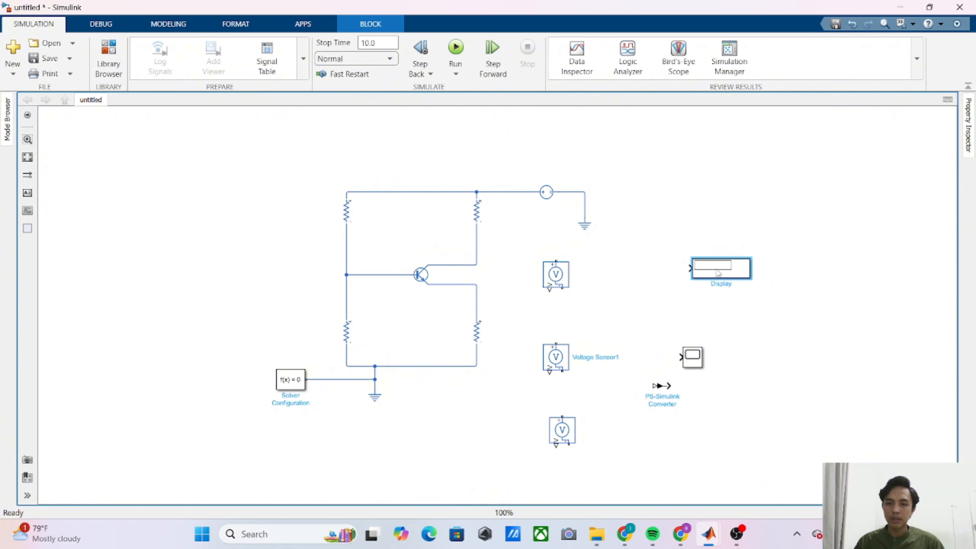
pyautogui.moveTo(698, 362); pyautogui.dragTo(888, 253)
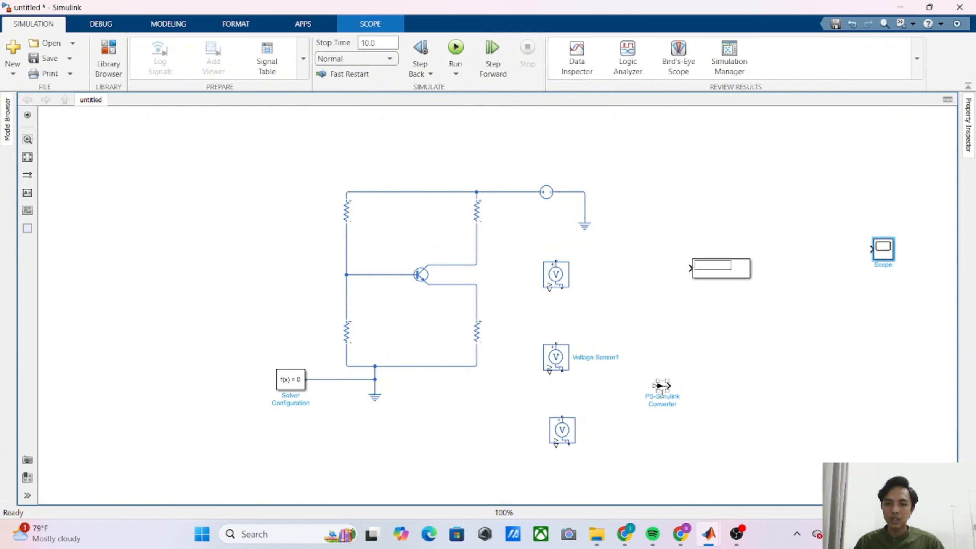
pyautogui.click(660, 385)
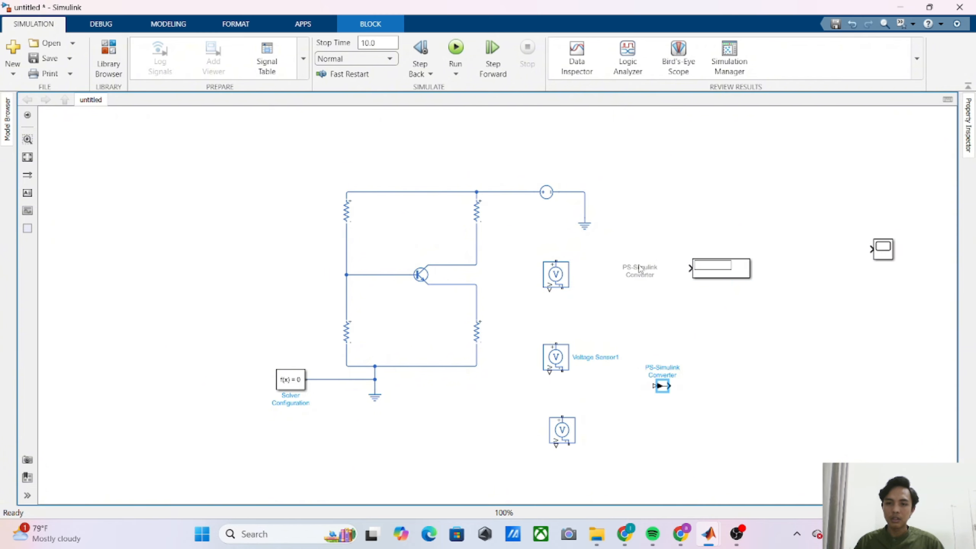
pyautogui.moveTo(663, 395); pyautogui.dragTo(668, 208)
# - Add two copies of the Display in a column below the first, and line up the lowest Voltage Sensor with the other sensors
pyautogui.click(718, 274)
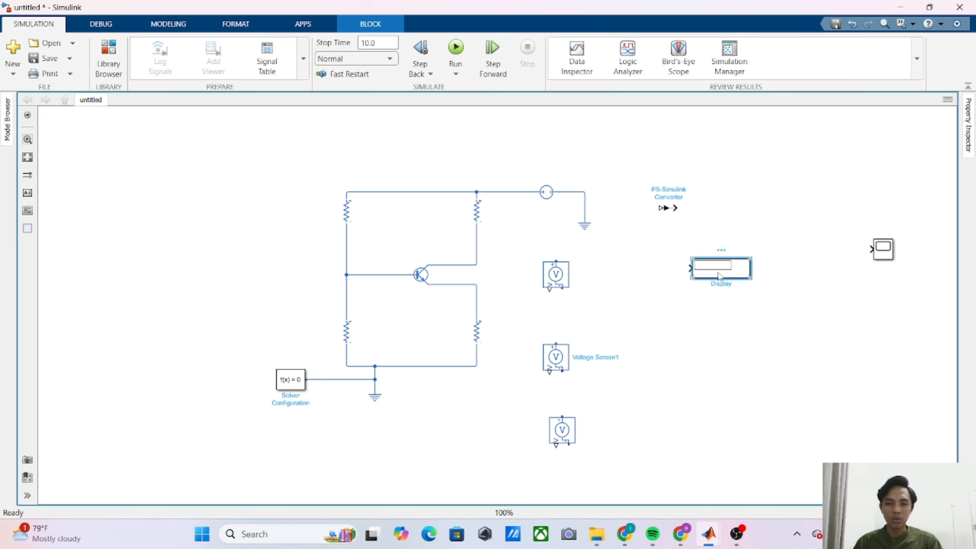
pyautogui.click(715, 388)
pyautogui.hotkey('ctrl', 'v')
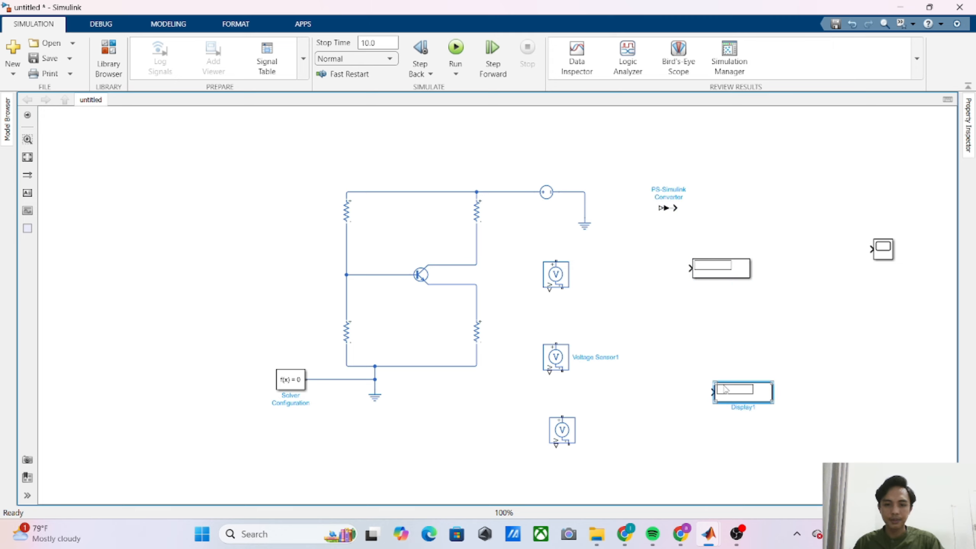
pyautogui.moveTo(726, 386); pyautogui.dragTo(703, 352)
pyautogui.click(564, 438)
pyautogui.moveTo(564, 438); pyautogui.dragTo(557, 438)
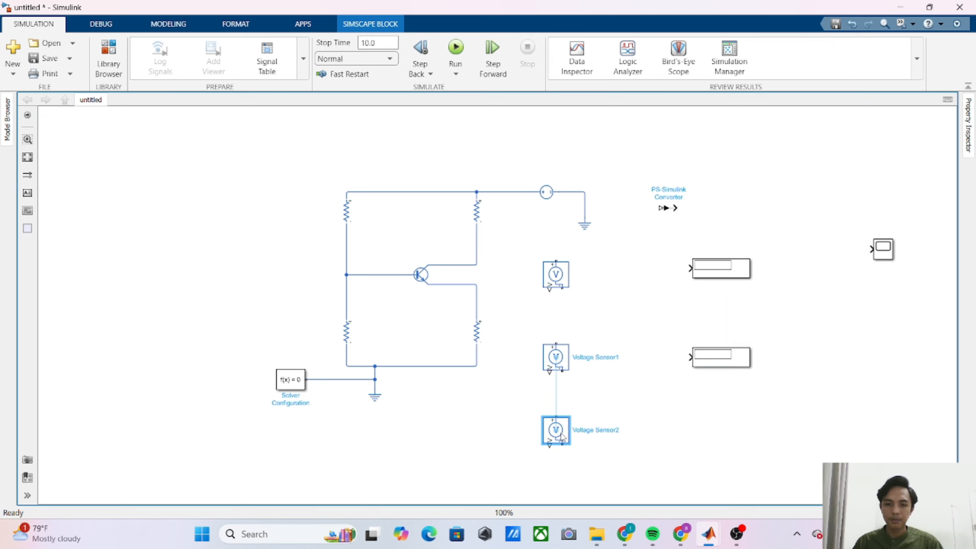
pyautogui.click(738, 442)
pyautogui.hotkey('ctrl', 'v')
pyautogui.moveTo(747, 443); pyautogui.dragTo(710, 418)
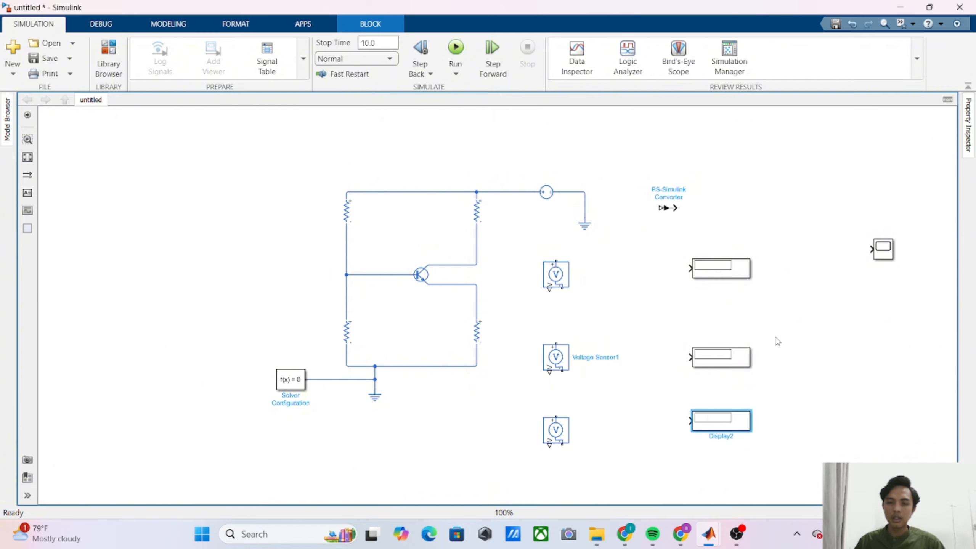
# - Add two copies of the PS-Simulink Converter, one connected to the middle Display and one to the lower Display
pyautogui.click(669, 209)
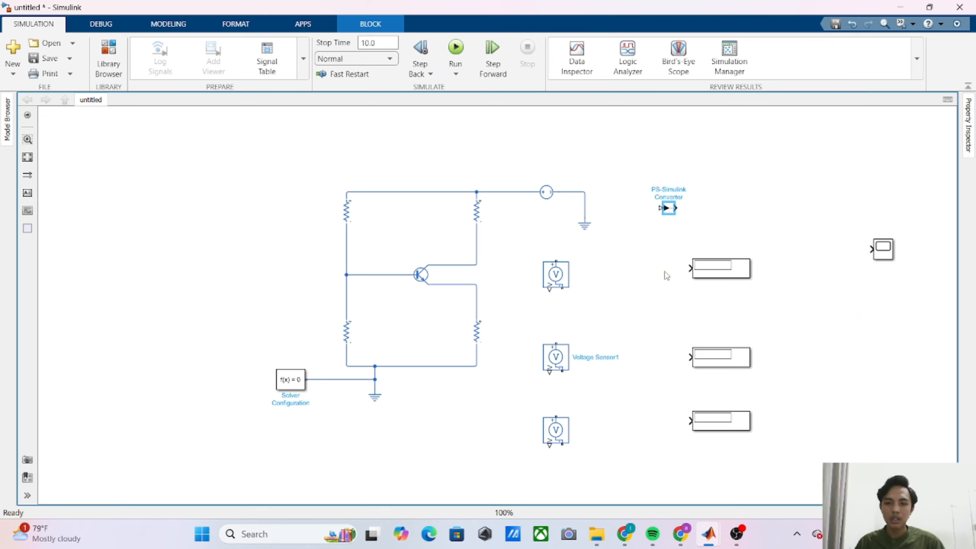
pyautogui.click(666, 275)
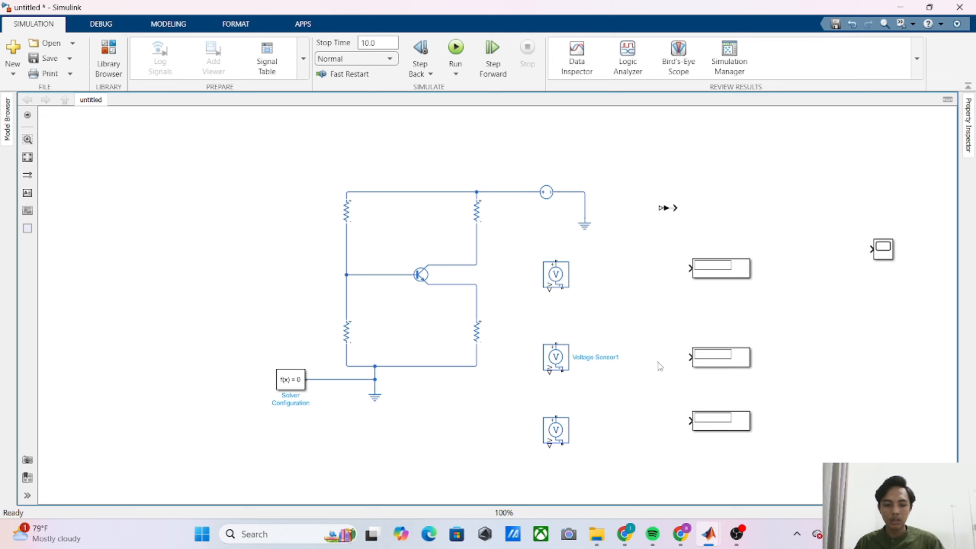
pyautogui.hotkey('ctrl', 'v')
pyautogui.moveTo(661, 366); pyautogui.dragTo(667, 358)
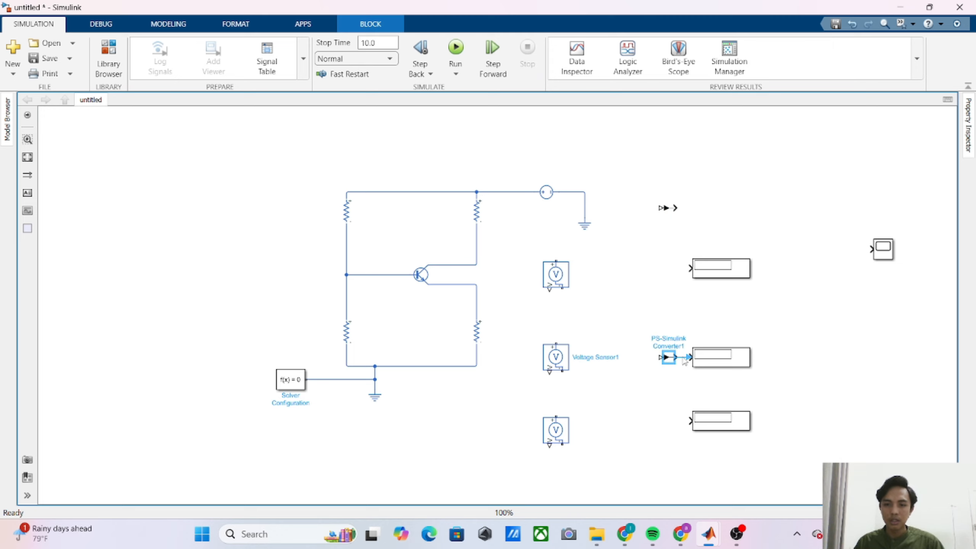
pyautogui.click(671, 424)
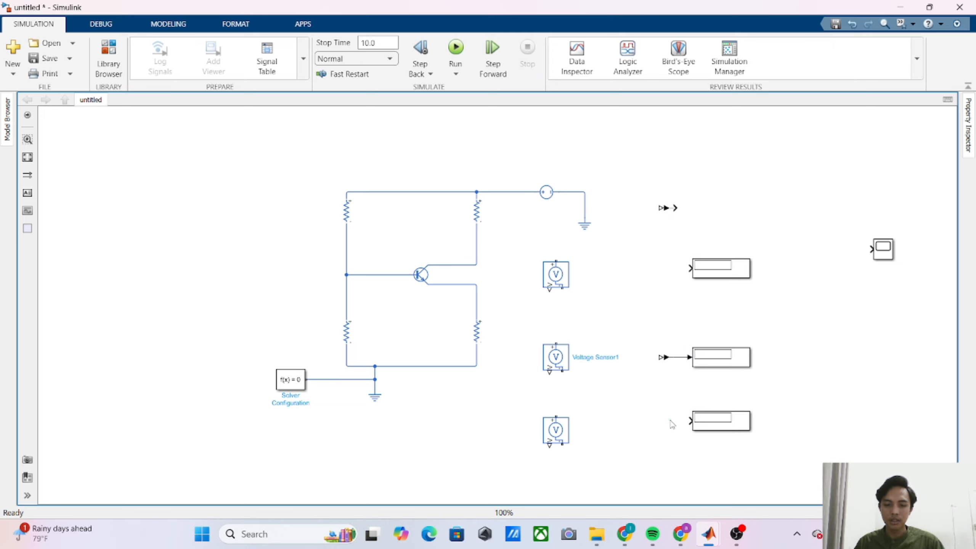
pyautogui.hotkey('ctrl', 'v')
pyautogui.moveTo(671, 424); pyautogui.dragTo(668, 421)
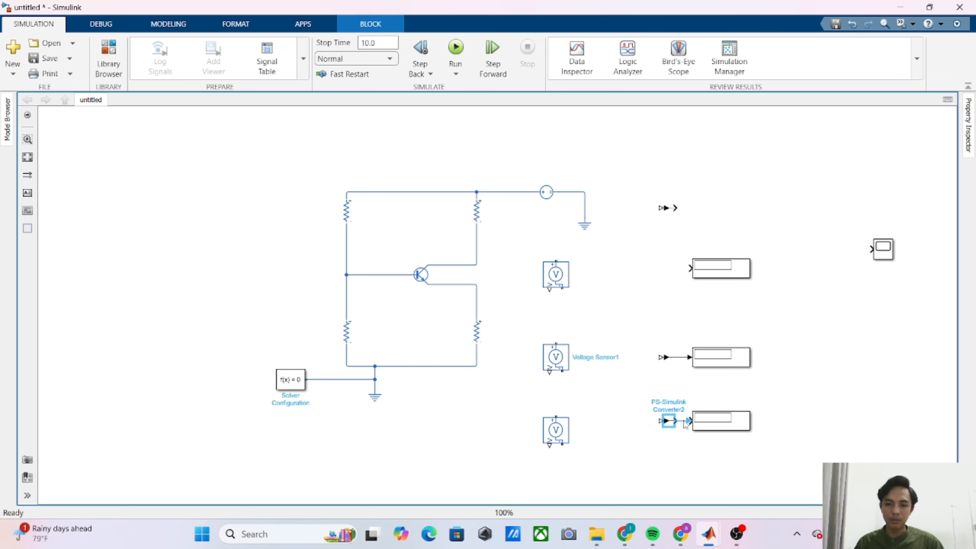
# - Move the original PS-Simulink Converter in front of the upper Display and connect its output to that Display
pyautogui.click(663, 318)
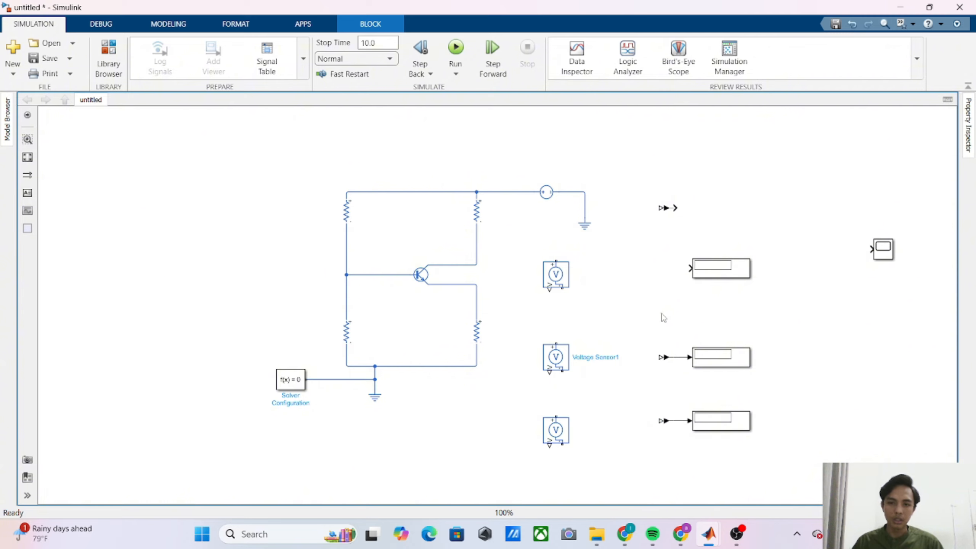
pyautogui.moveTo(667, 208); pyautogui.dragTo(666, 269)
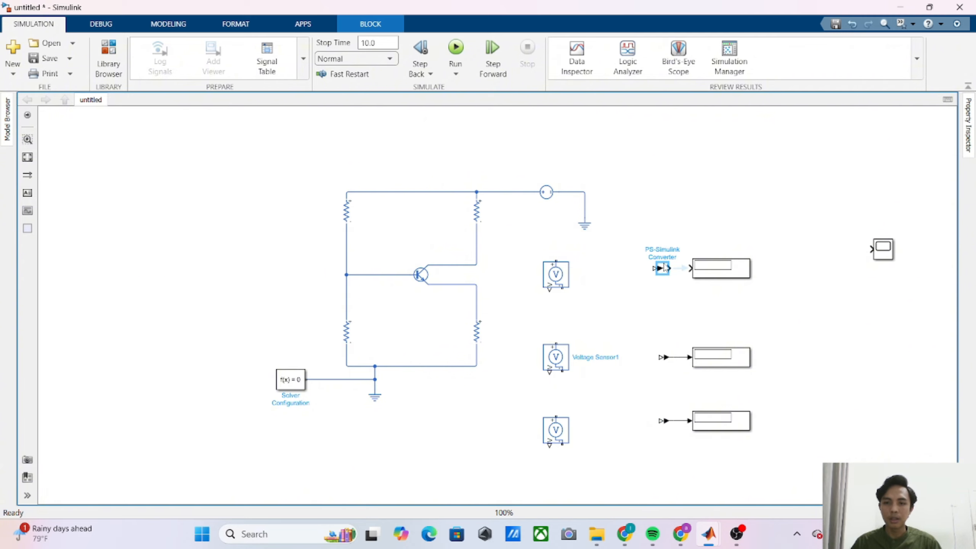
pyautogui.click(683, 268)
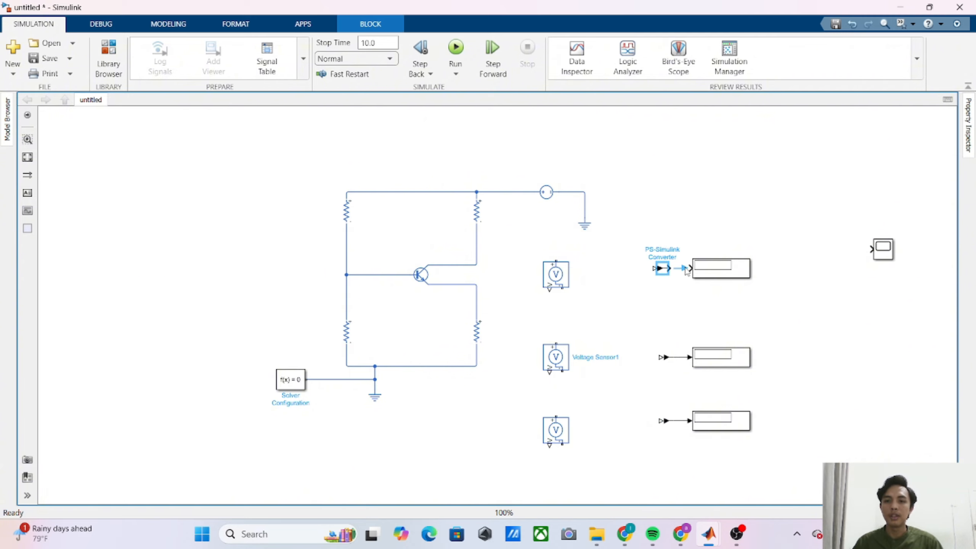
pyautogui.click(647, 327)
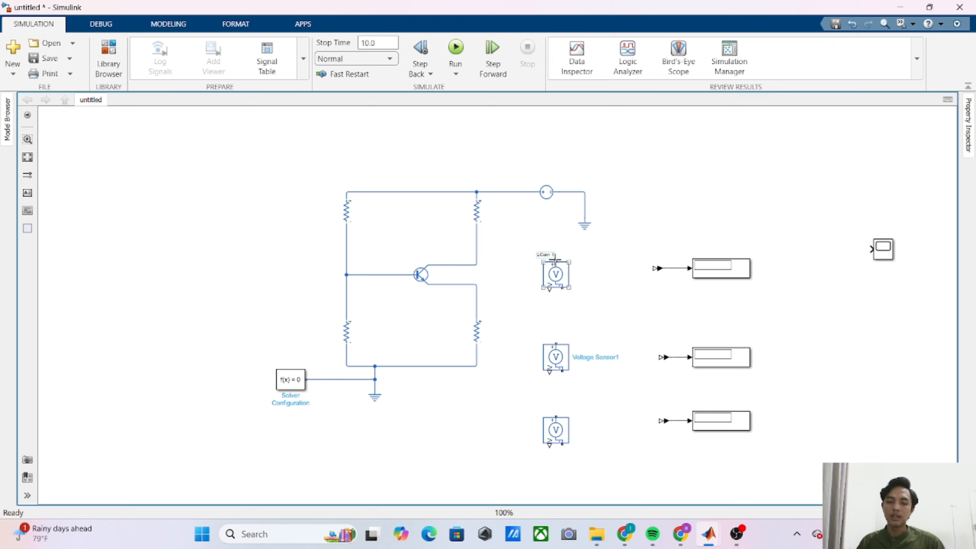
# - Wire the upper Voltage Sensor's positive terminal to the transistor's base line and Voltage Sensor1's to the collector line below Resistor2
pyautogui.moveTo(554, 259); pyautogui.dragTo(393, 273)
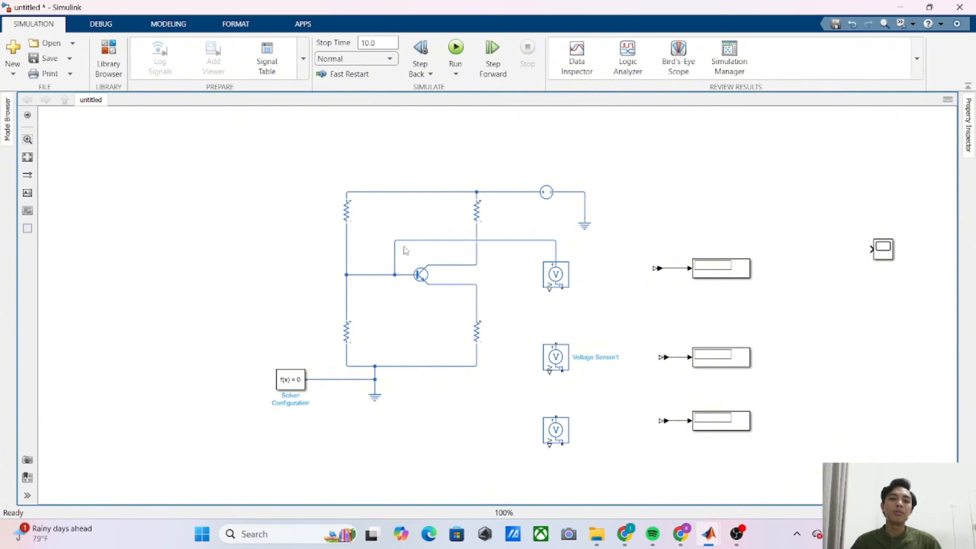
pyautogui.click(419, 278)
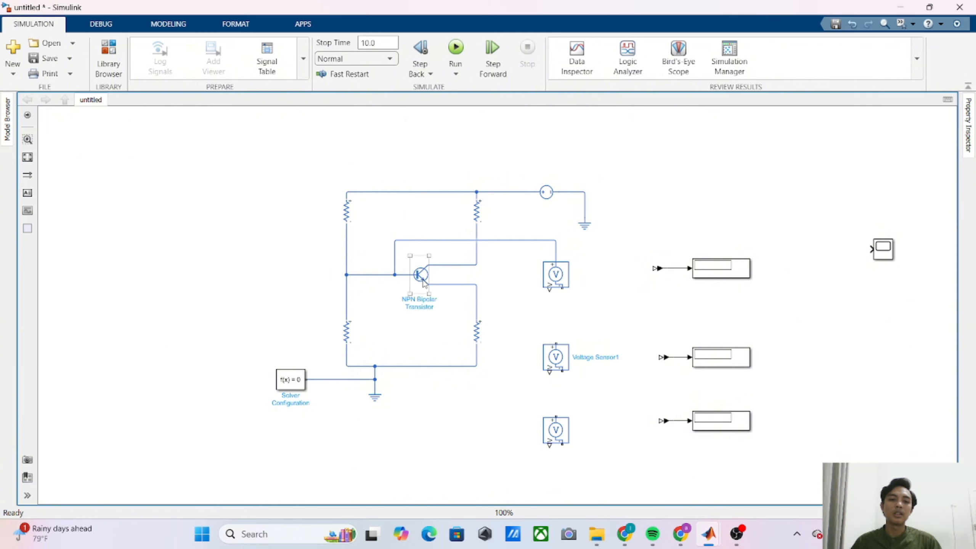
pyautogui.click(557, 358)
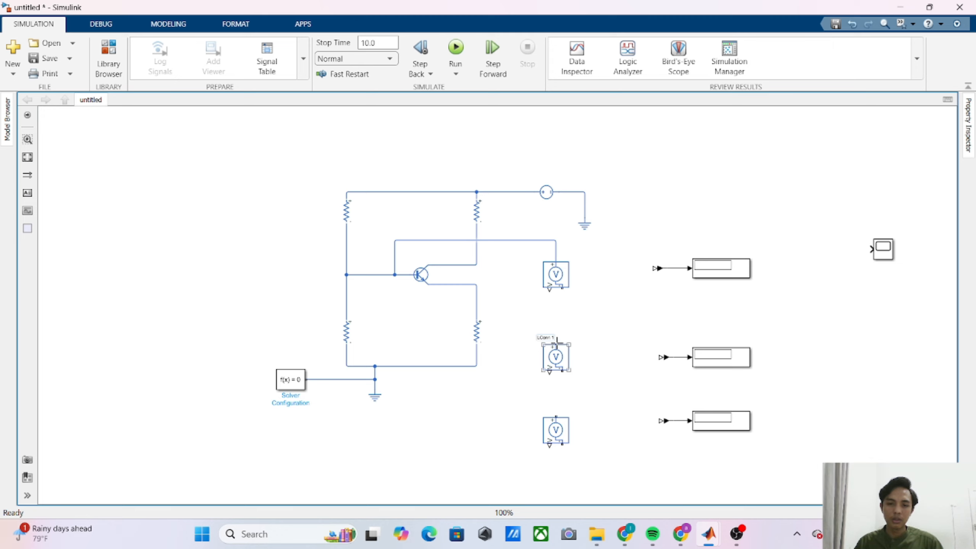
pyautogui.click(557, 343)
pyautogui.moveTo(556, 340); pyautogui.dragTo(477, 255)
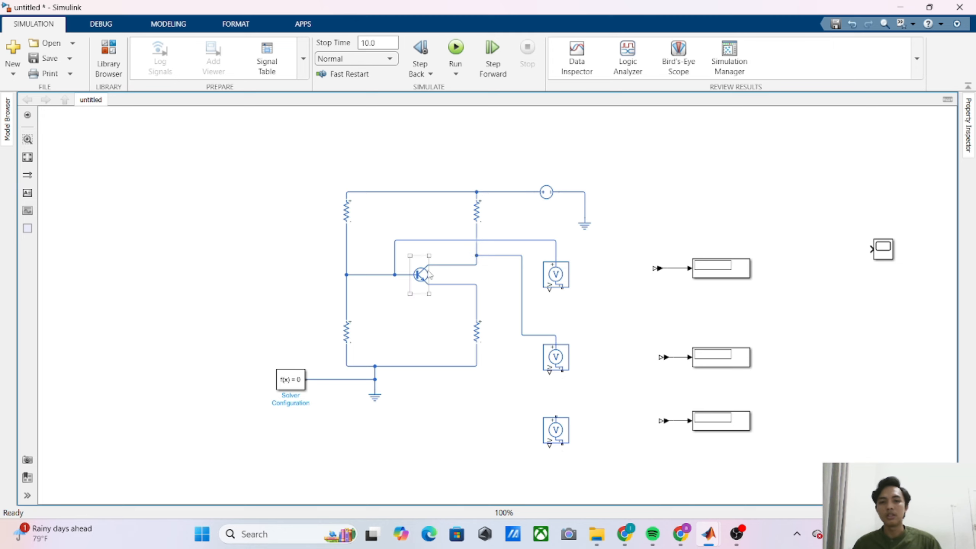
pyautogui.click(478, 215)
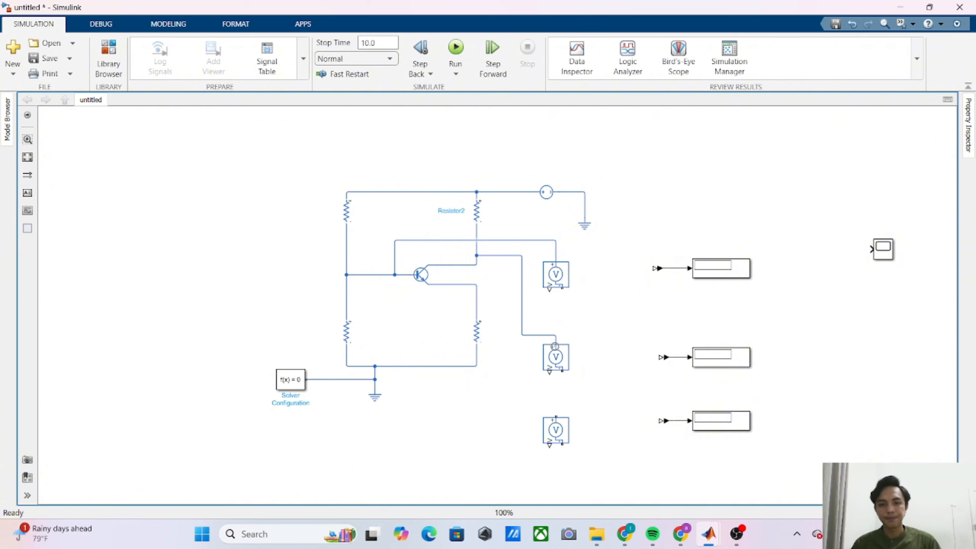
# - Wire Voltage Sensor2's positive terminal to the emitter line above Resistor3
pyautogui.click(555, 418)
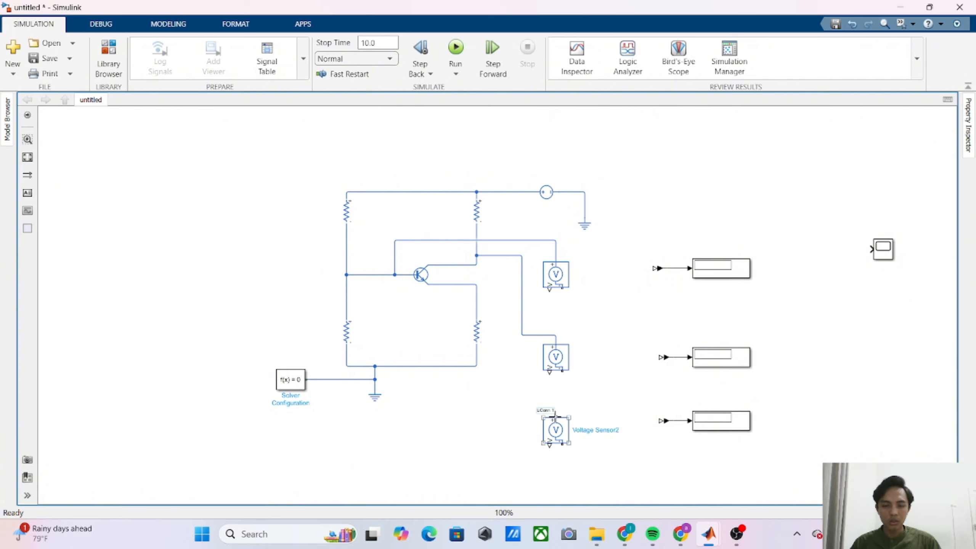
pyautogui.moveTo(555, 415)
pyautogui.mouseDown()
pyautogui.moveTo(504, 383)
pyautogui.moveTo(498, 305)
pyautogui.moveTo(478, 301)
pyautogui.mouseUp()
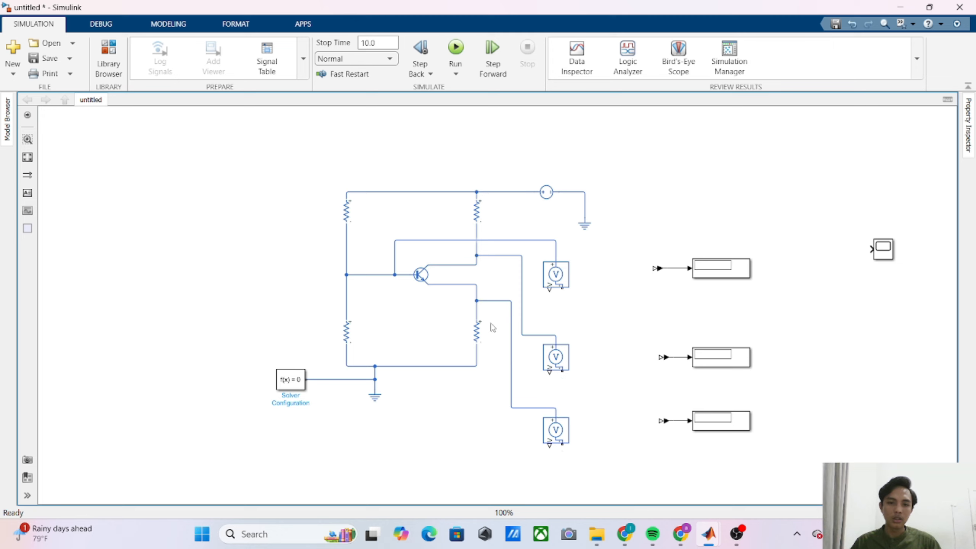
pyautogui.click(480, 334)
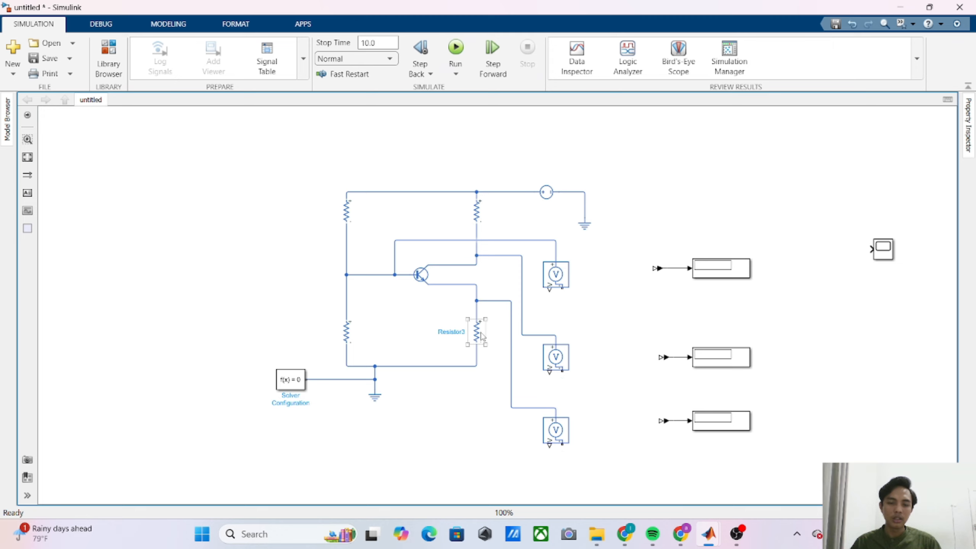
pyautogui.click(499, 352)
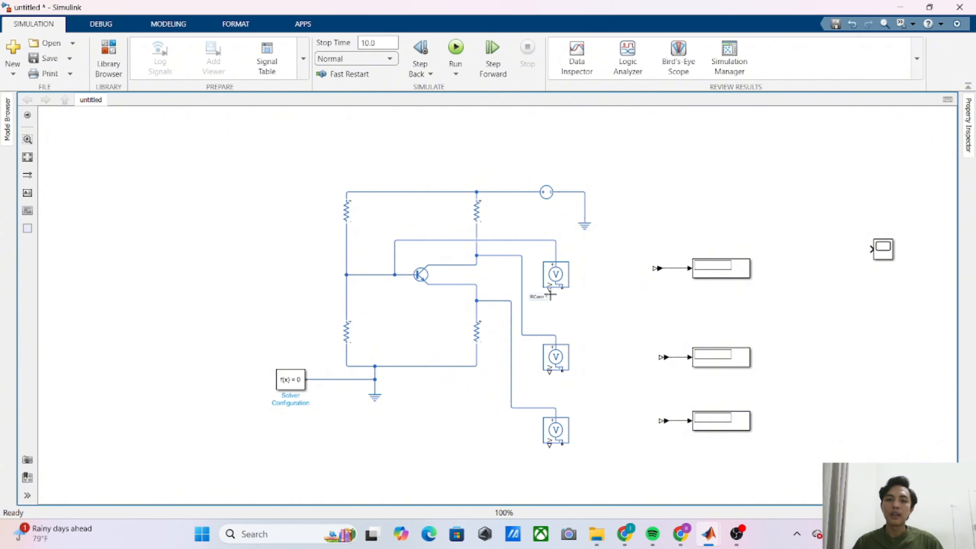
# - Wire the physical signal output of each of the three Voltage Sensors to the PS-Simulink Converter of its matching Display
pyautogui.moveTo(550, 289); pyautogui.dragTo(648, 268)
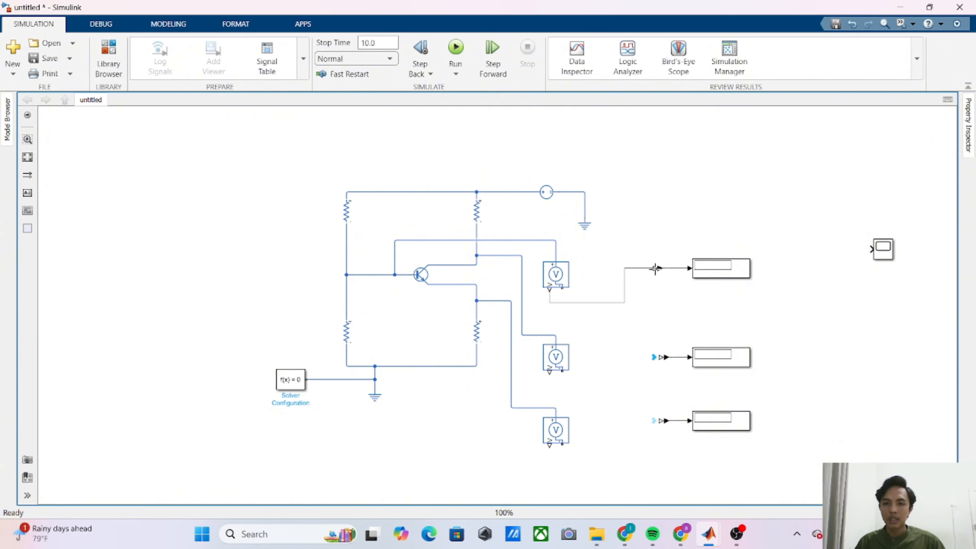
pyautogui.moveTo(550, 372); pyautogui.dragTo(661, 358)
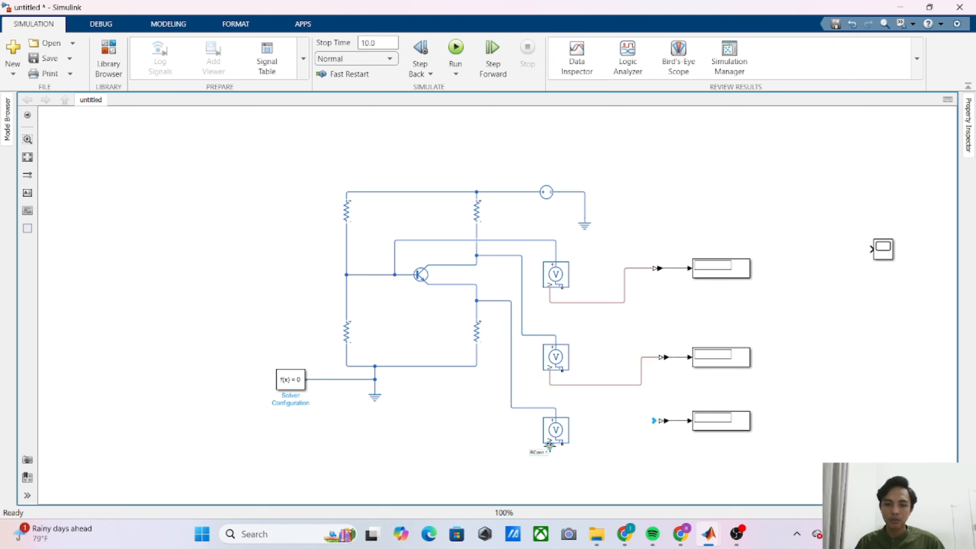
pyautogui.moveTo(549, 445)
pyautogui.mouseDown()
pyautogui.moveTo(636, 442)
pyautogui.moveTo(639, 417)
pyautogui.moveTo(661, 420)
pyautogui.mouseUp()
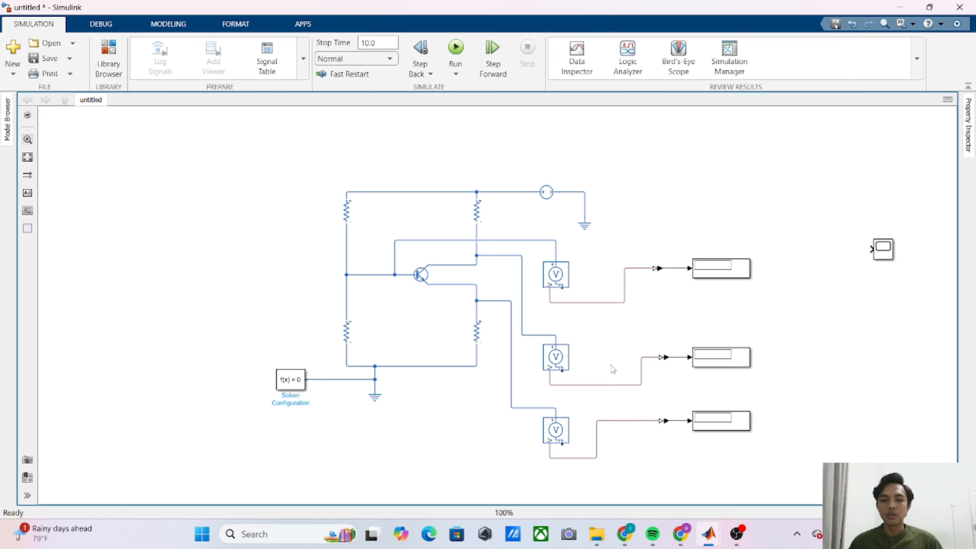
# - Wire the negative terminals of Voltage Sensor1 and Voltage Sensor2 to the circuit's ground line below Resistor3
pyautogui.click(566, 370)
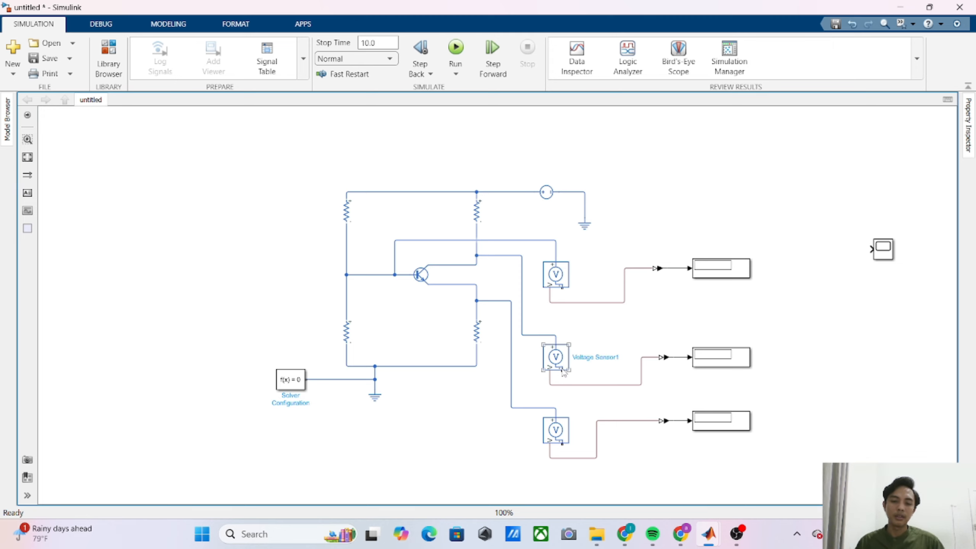
pyautogui.click(437, 390)
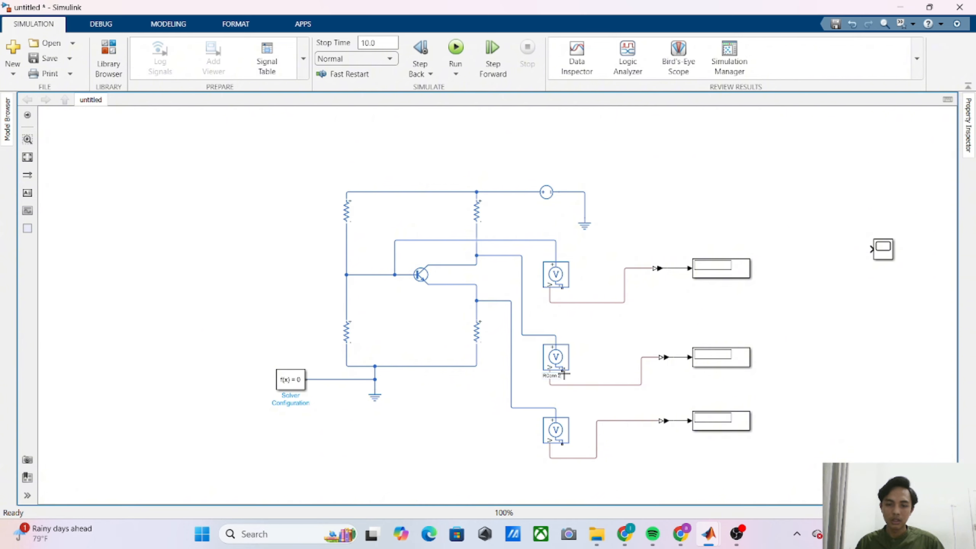
pyautogui.moveTo(562, 371)
pyautogui.mouseDown()
pyautogui.moveTo(488, 385)
pyautogui.moveTo(478, 367)
pyautogui.mouseUp()
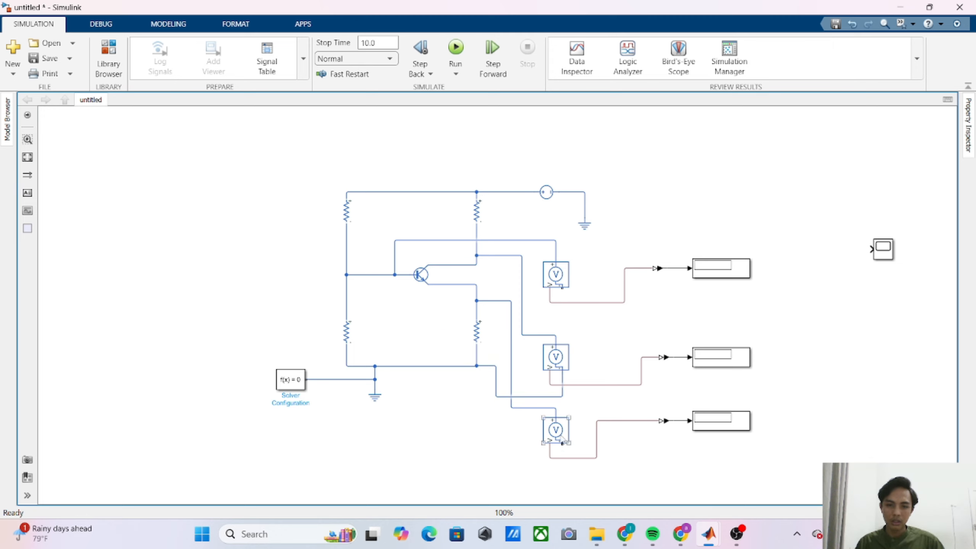
pyautogui.moveTo(562, 444)
pyautogui.mouseDown()
pyautogui.moveTo(495, 447)
pyautogui.moveTo(496, 395)
pyautogui.mouseUp()
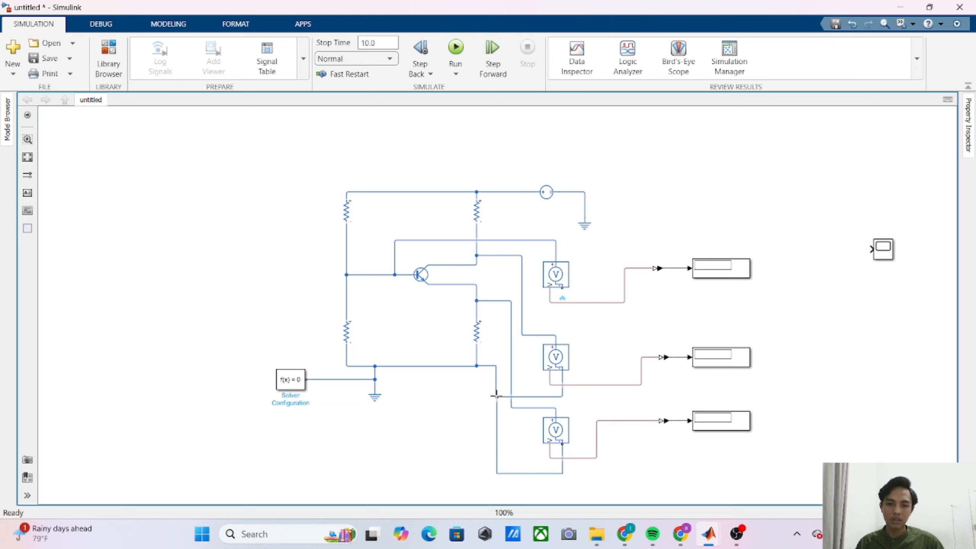
pyautogui.click(495, 395)
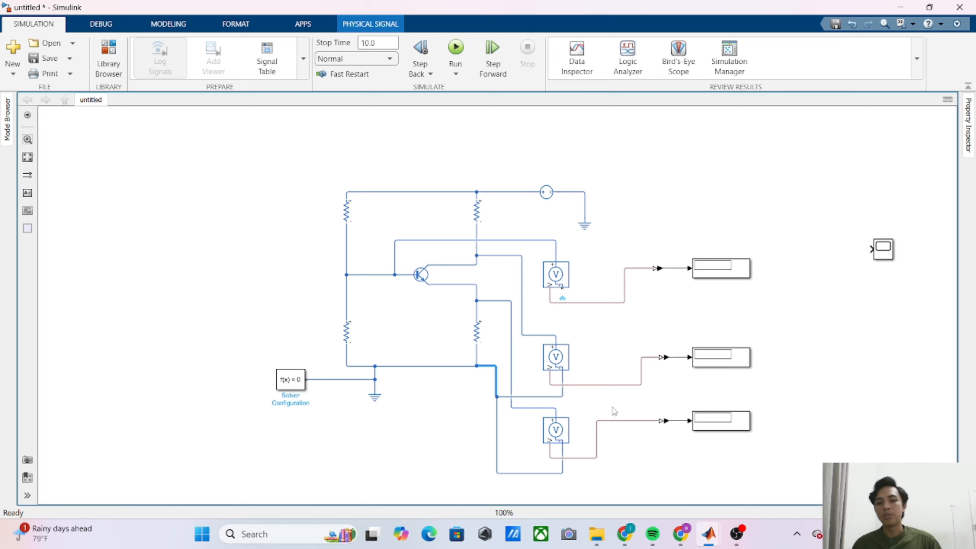
# - Connect the upper Voltage Sensor's negative terminal to the shared ground line and shift that line's lowest corner slightly upward
pyautogui.moveTo(562, 289); pyautogui.dragTo(497, 441)
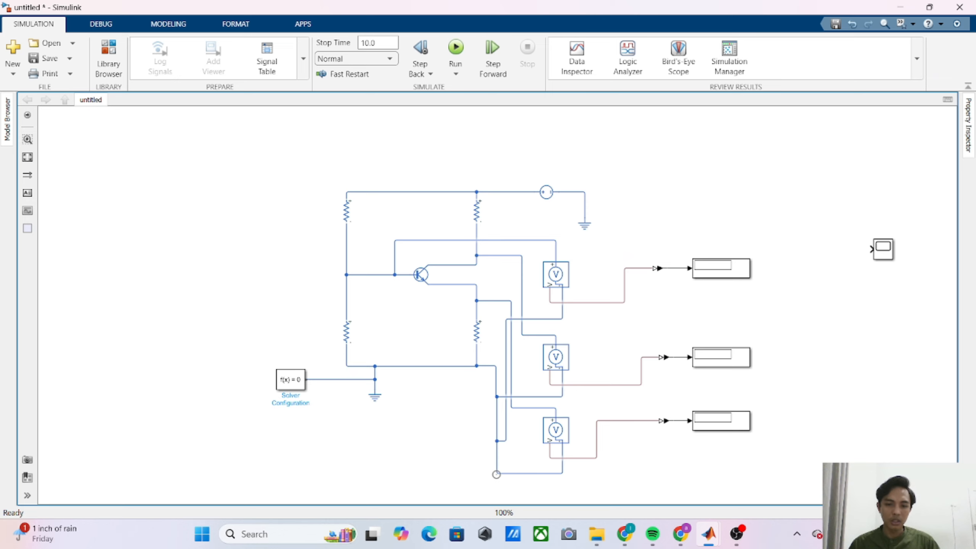
pyautogui.moveTo(496, 473)
pyautogui.mouseDown()
pyautogui.moveTo(496, 442)
pyautogui.moveTo(488, 465)
pyautogui.mouseUp()
pyautogui.click(681, 488)
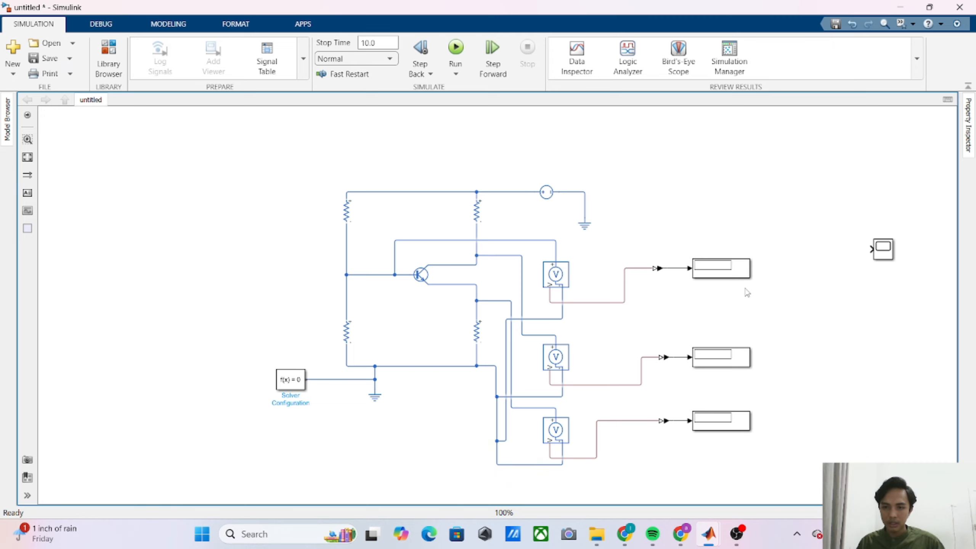
# - Move the Scope block above the upper Display and set its number of input ports to 3
pyautogui.click(883, 262)
pyautogui.moveTo(884, 253); pyautogui.dragTo(726, 210)
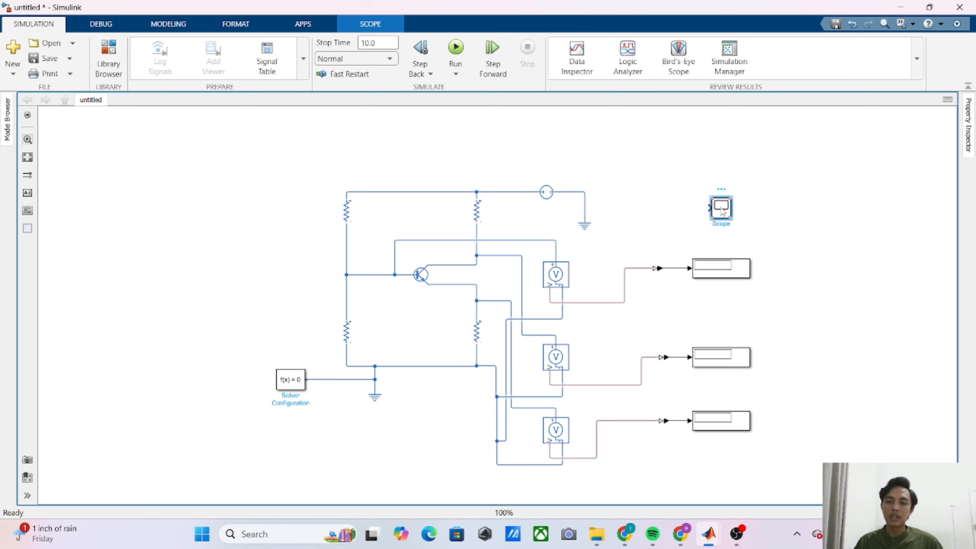
pyautogui.doubleClick(722, 210)
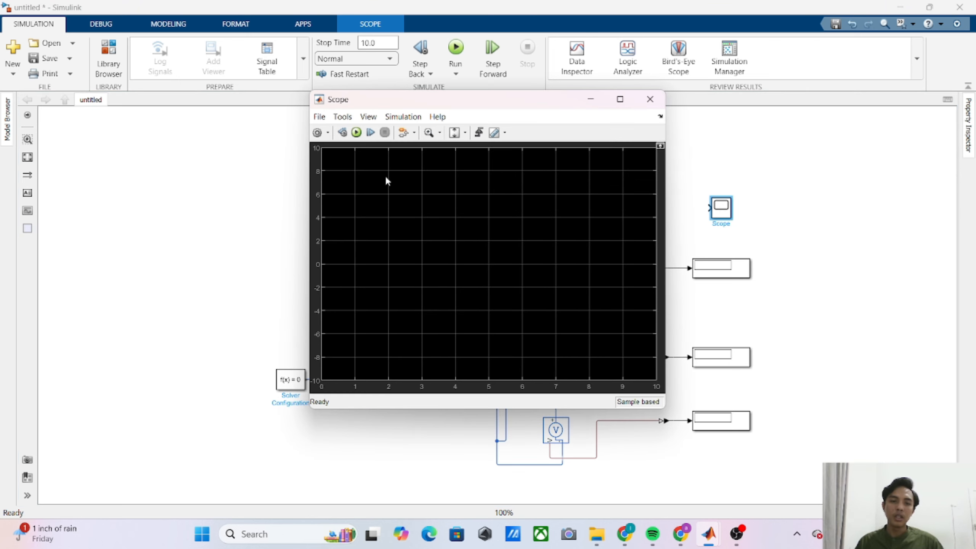
pyautogui.click(319, 117)
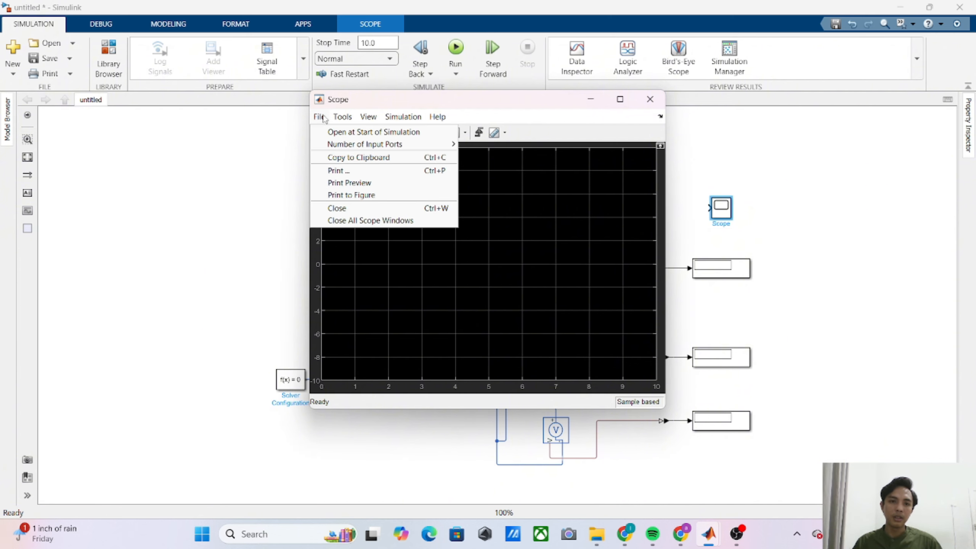
pyautogui.moveTo(357, 149)
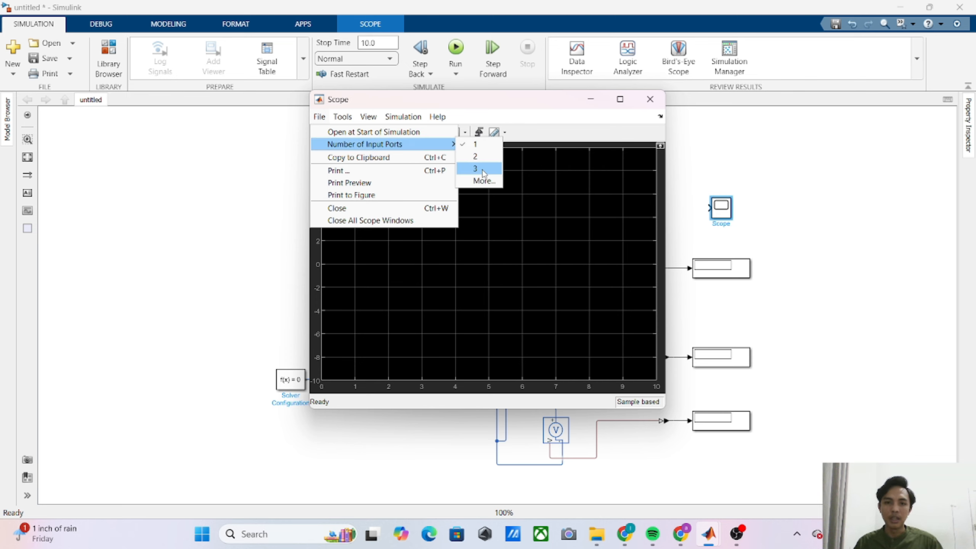
pyautogui.click(478, 158)
pyautogui.click(649, 99)
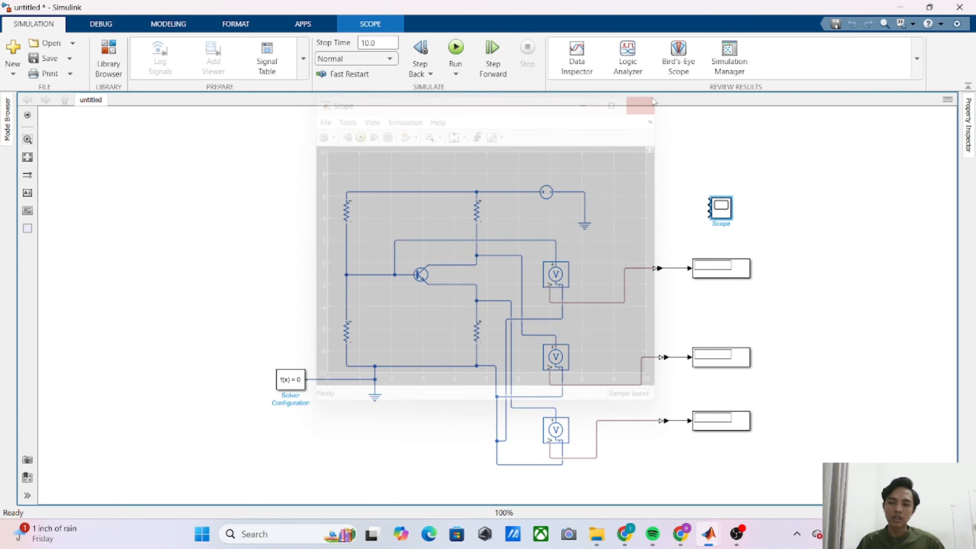
# - Wire the Scope's three inputs to the signal lines feeding the upper, middle and lower Displays, in that order
pyautogui.moveTo(706, 203)
pyautogui.mouseDown()
pyautogui.moveTo(688, 201)
pyautogui.moveTo(675, 218)
pyautogui.moveTo(672, 268)
pyautogui.mouseUp()
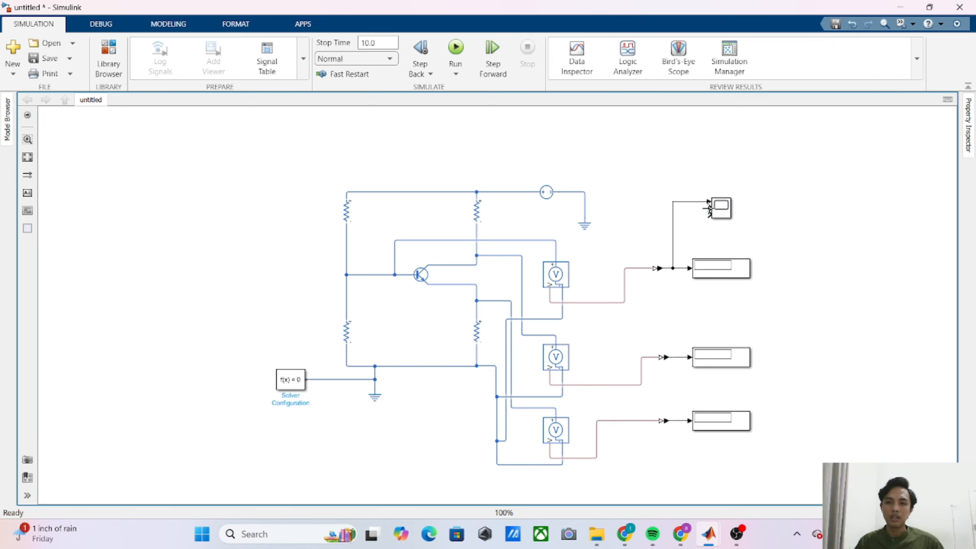
pyautogui.moveTo(709, 208); pyautogui.dragTo(676, 357)
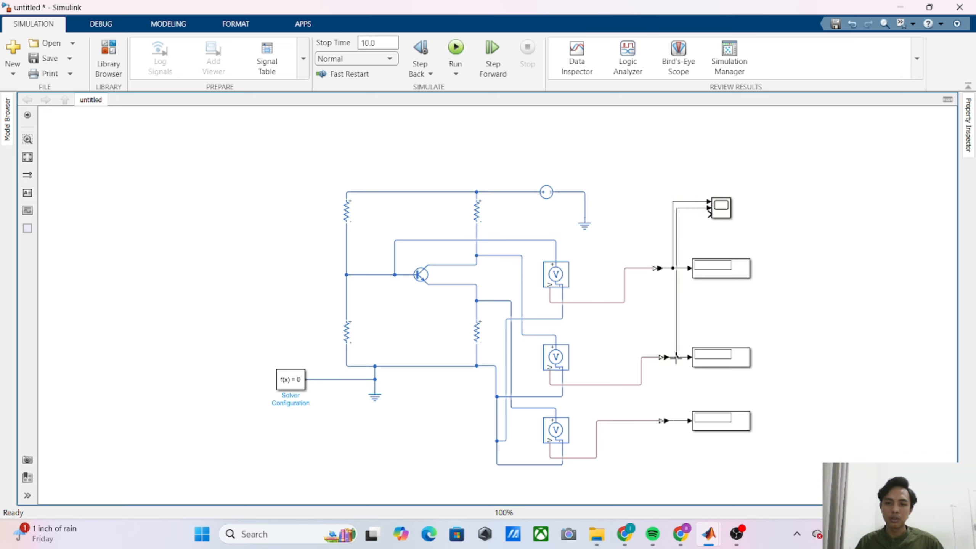
pyautogui.moveTo(708, 214); pyautogui.dragTo(676, 421)
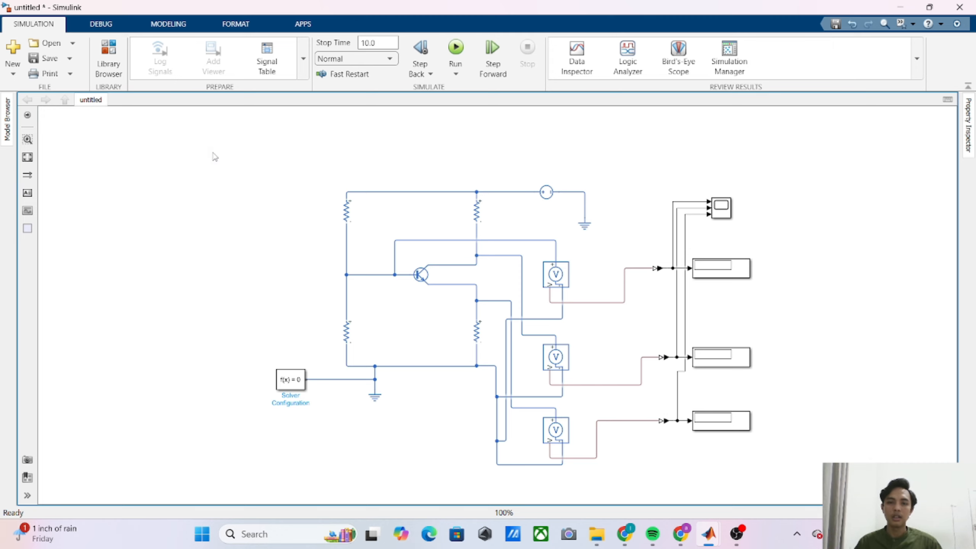
# - Run the simulation and check the base, collector and emitter voltages on the three Displays
pyautogui.click(457, 47)
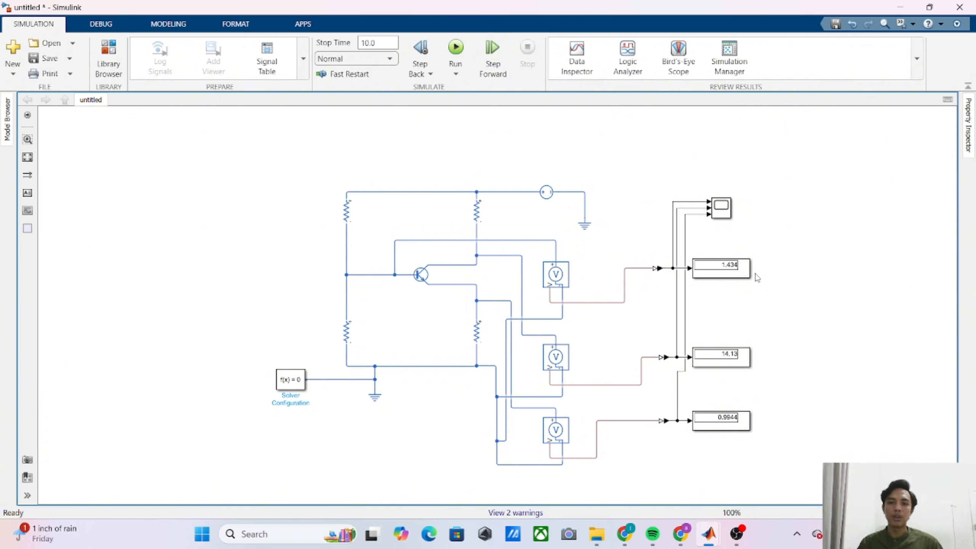
pyautogui.click(732, 273)
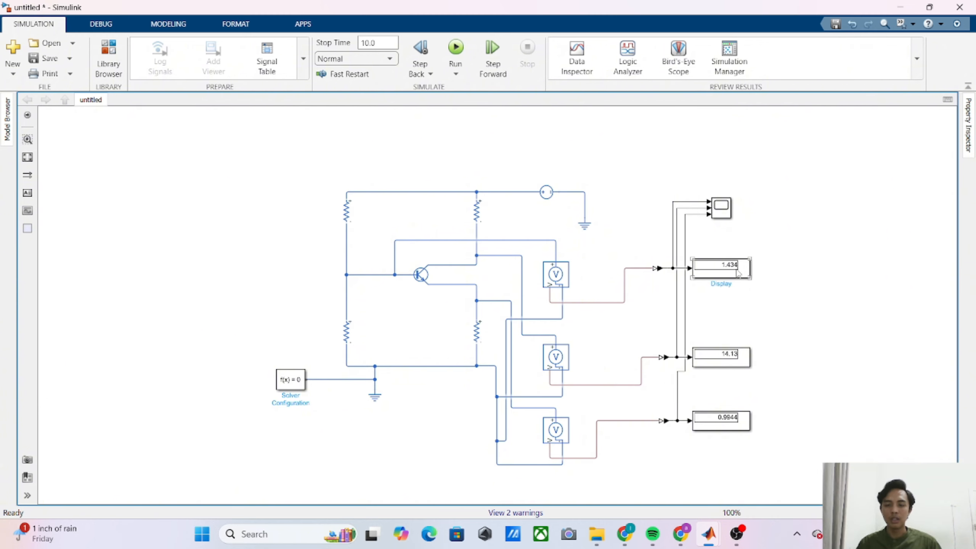
pyautogui.click(727, 361)
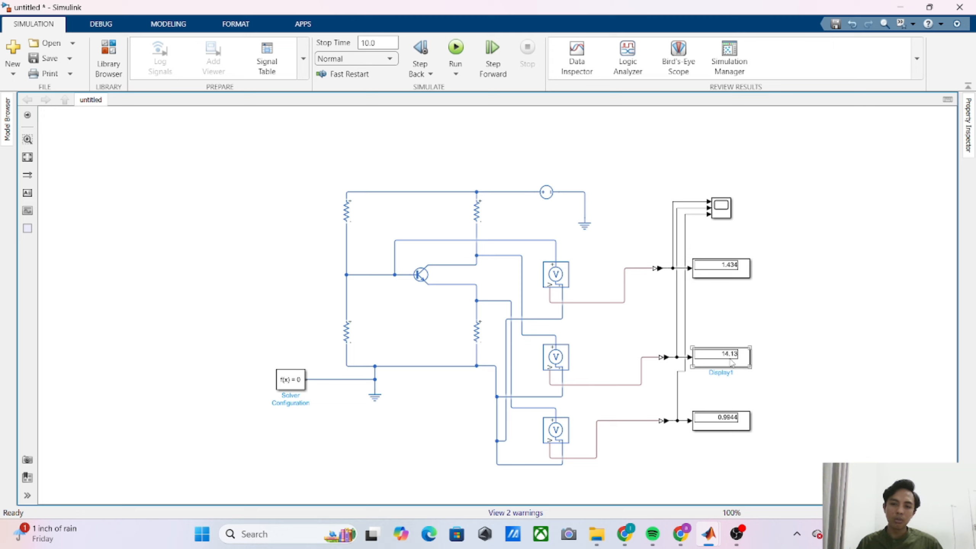
pyautogui.click(725, 444)
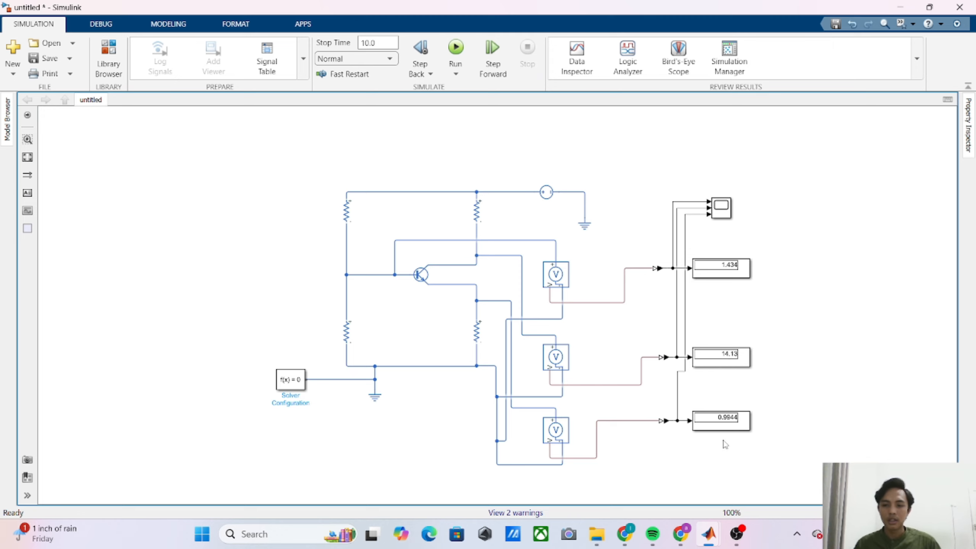
pyautogui.click(724, 428)
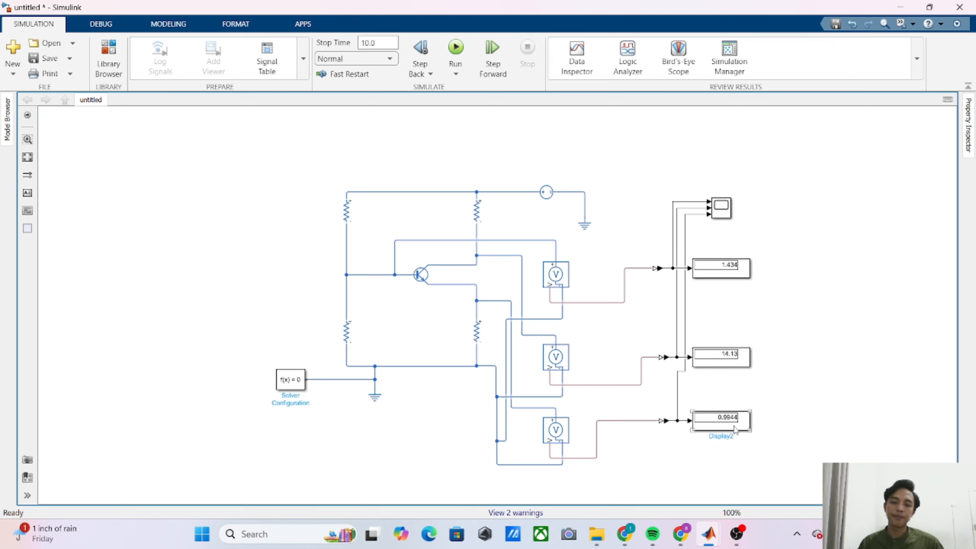
pyautogui.click(727, 446)
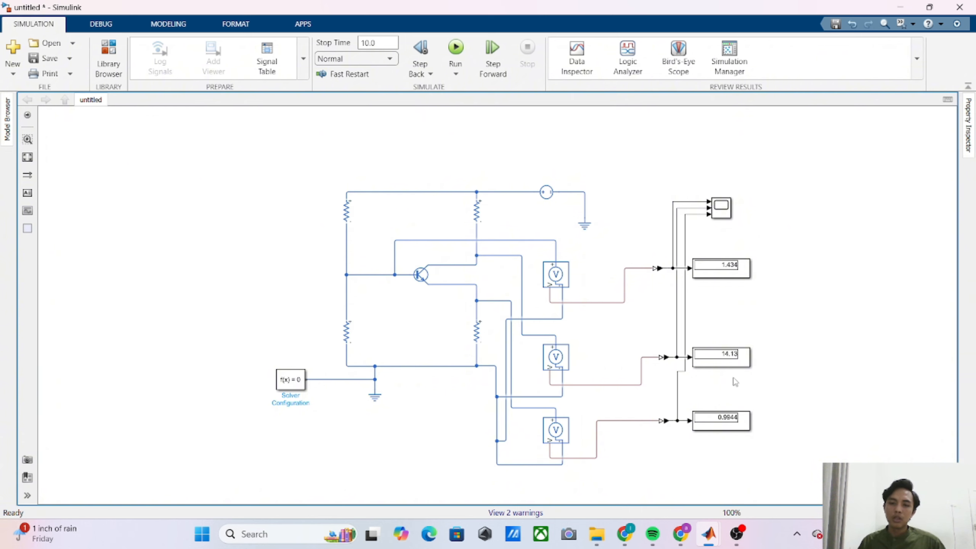
# - Open the Scope to view the three voltage traces and move its window away from the Displays
pyautogui.click(722, 209)
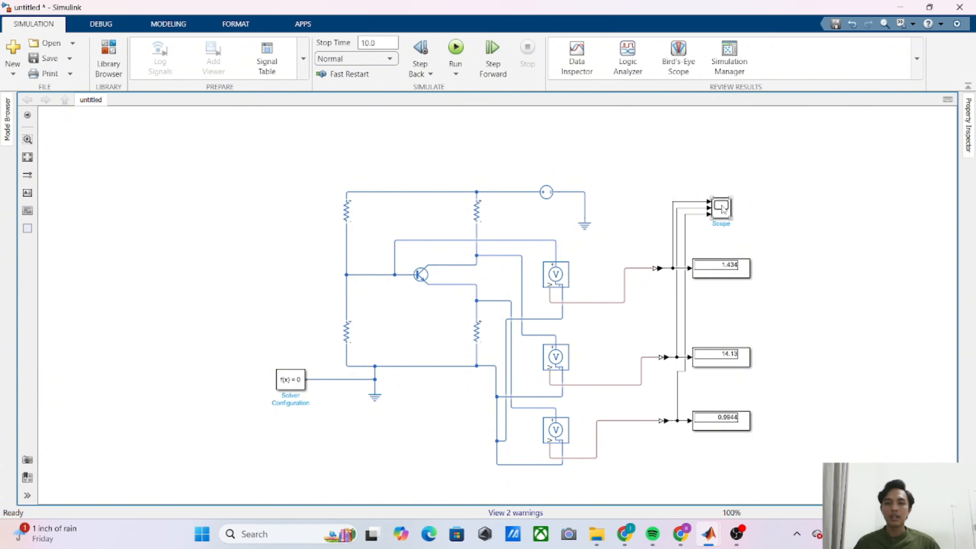
pyautogui.doubleClick(722, 209)
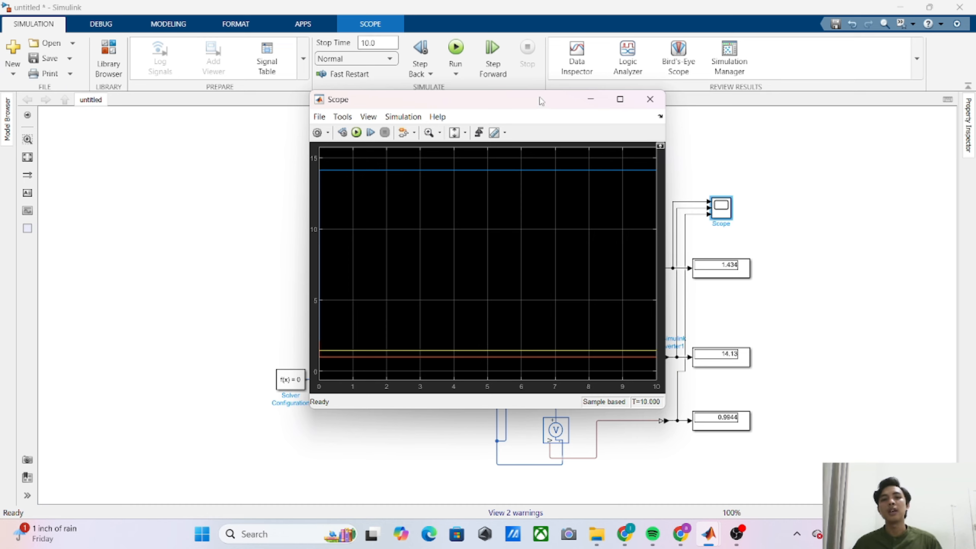
pyautogui.moveTo(532, 107); pyautogui.dragTo(445, 118)
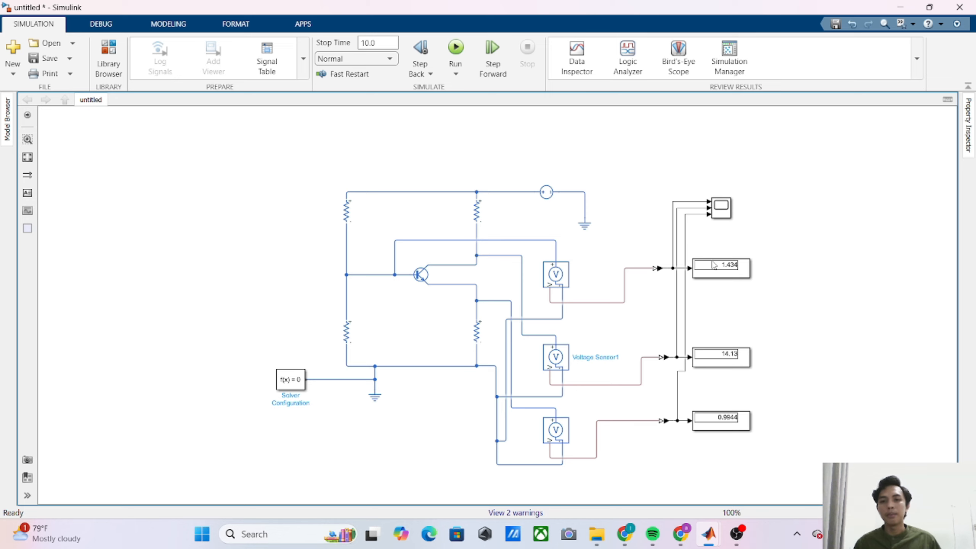
# - Review the upper, middle and lower Display readings once more
pyautogui.click(721, 273)
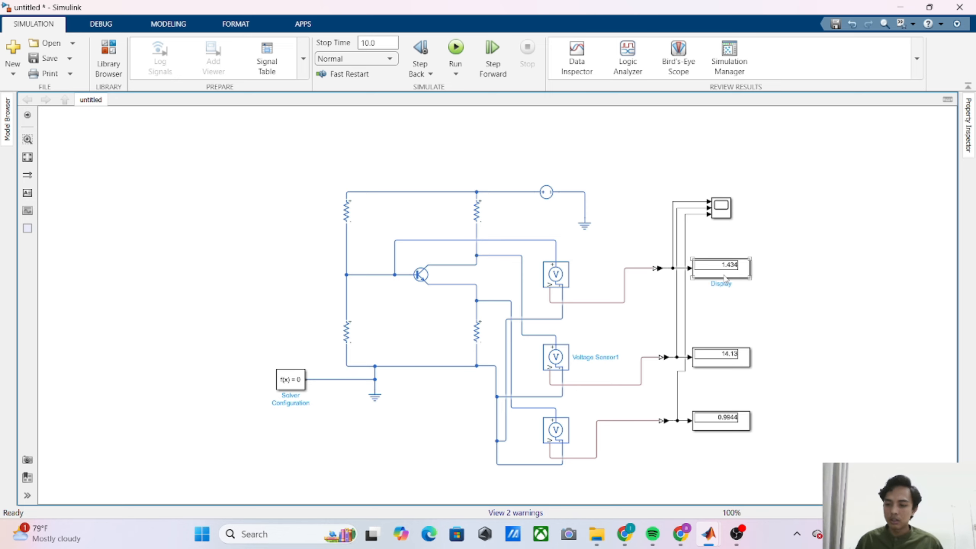
pyautogui.click(731, 298)
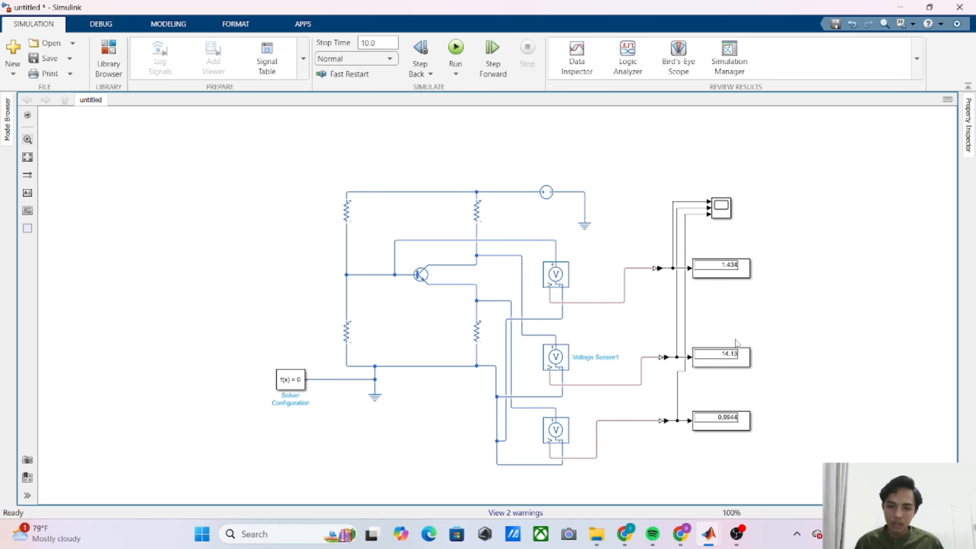
pyautogui.click(732, 357)
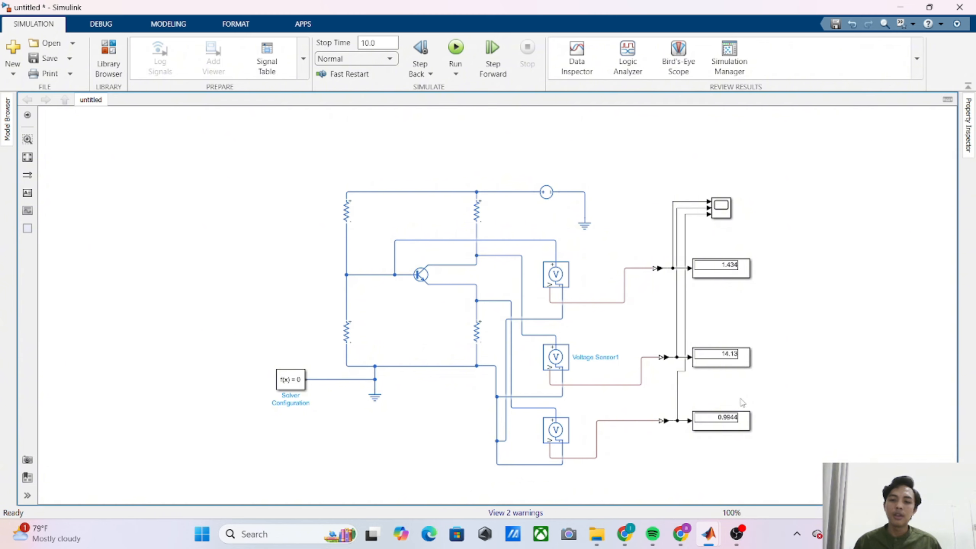
pyautogui.click(724, 428)
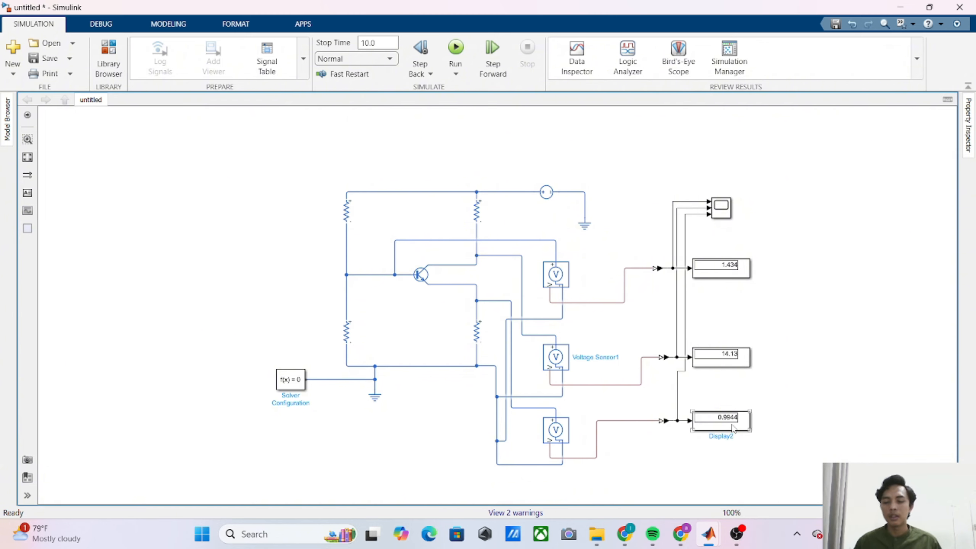
# - Reopen the Scope to examine the voltage traces, then view and close its configuration properties
pyautogui.click(721, 215)
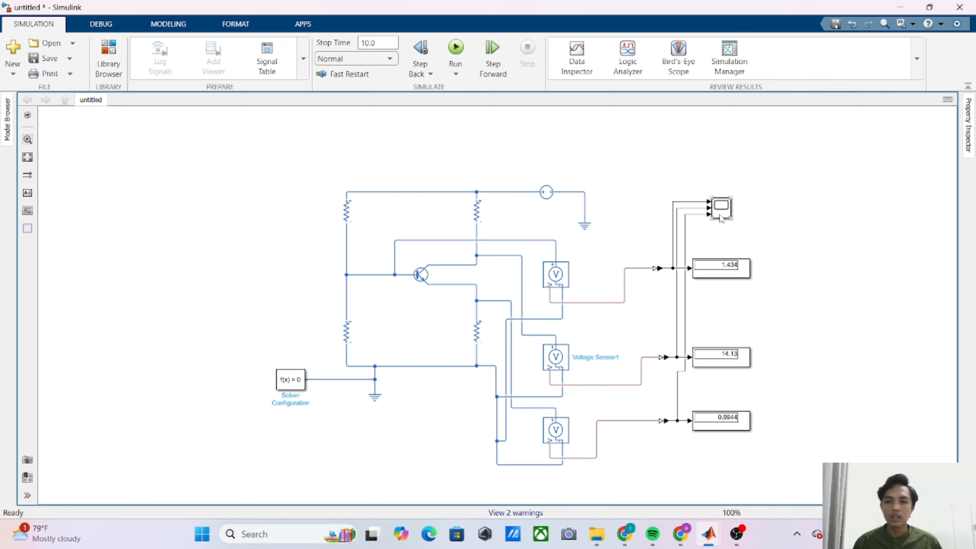
pyautogui.doubleClick(721, 216)
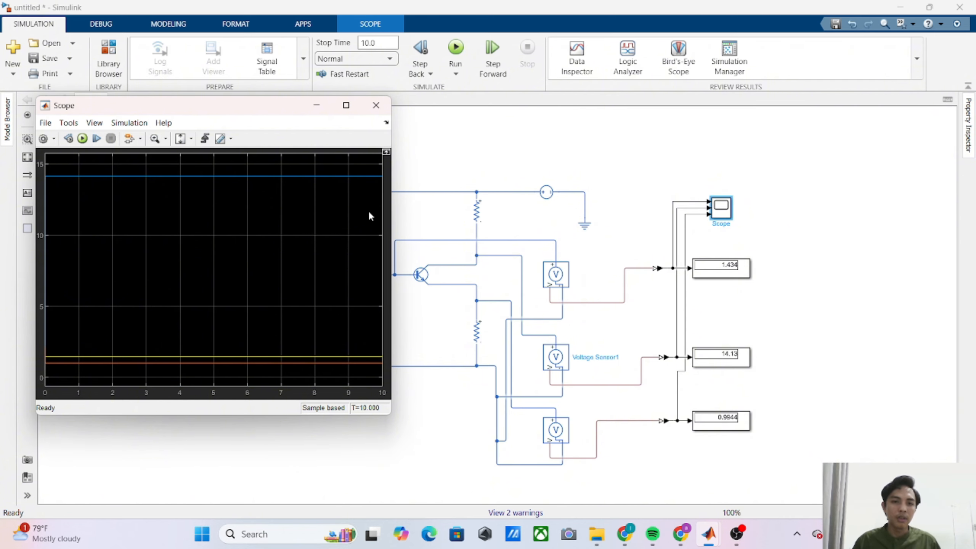
pyautogui.click(43, 139)
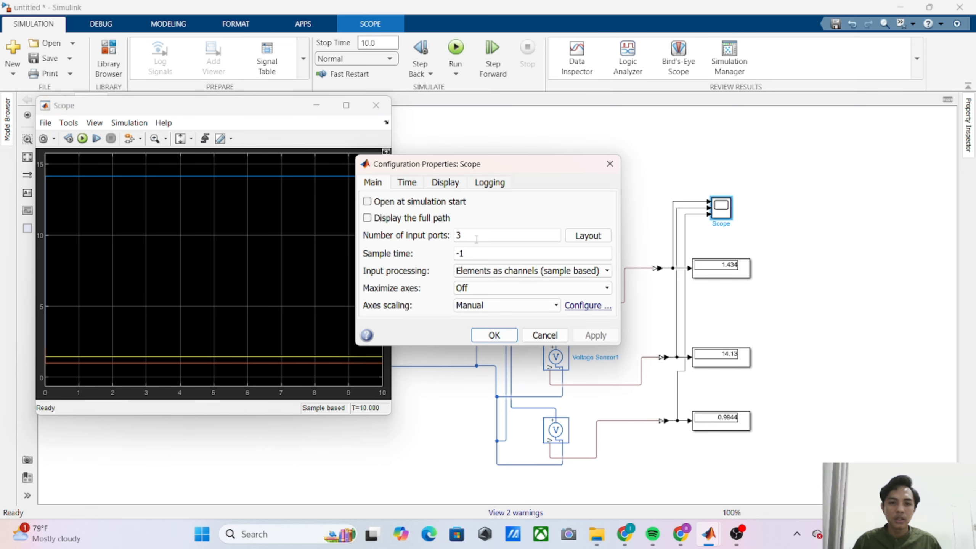
pyautogui.click(610, 163)
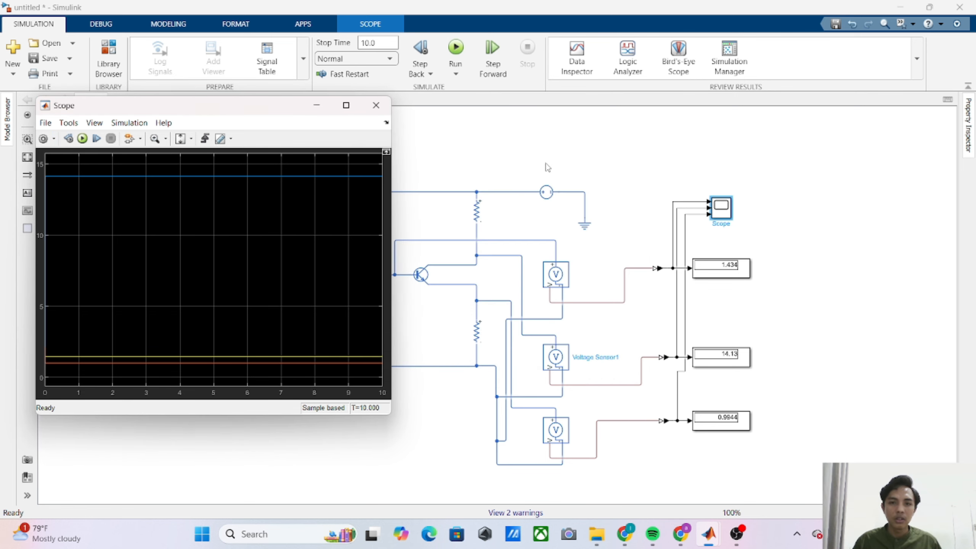
# - Show the legend in the Scope and rename its PS-Simulink Converter entry as Vb
pyautogui.click(54, 138)
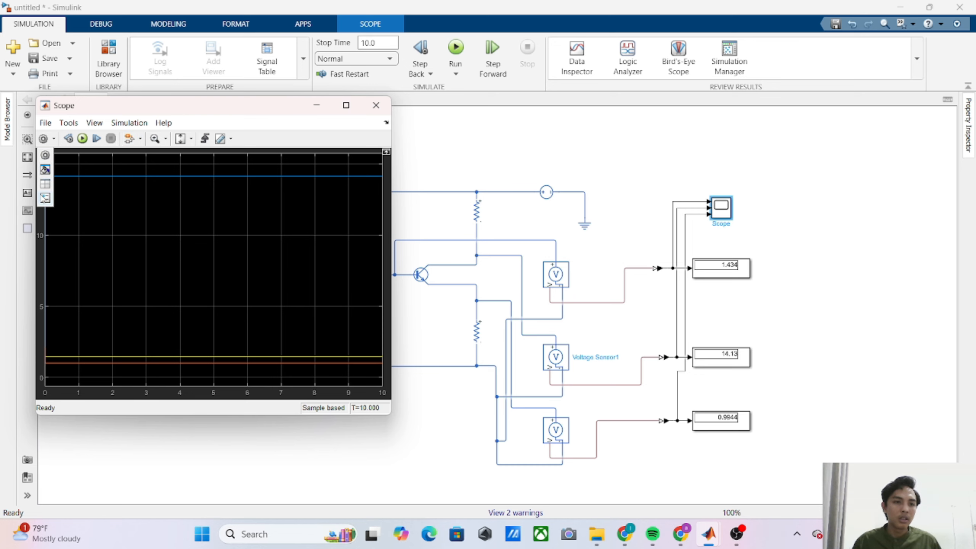
pyautogui.click(45, 198)
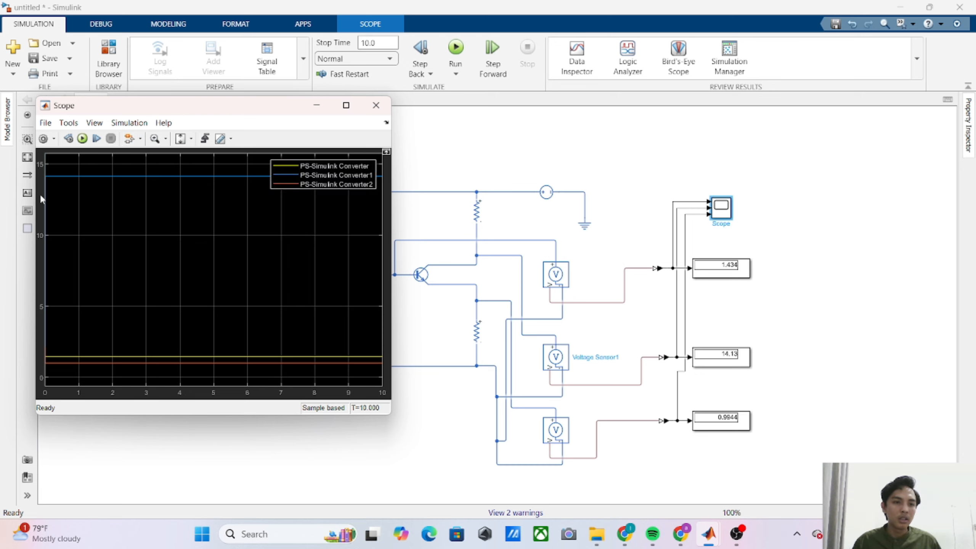
pyautogui.click(367, 166)
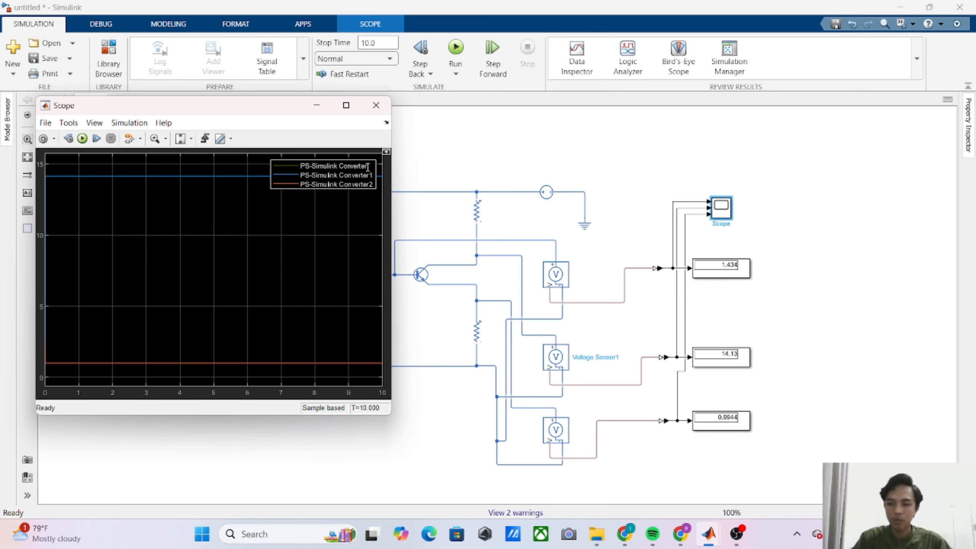
pyautogui.press('BackSpace')
pyautogui.press('BackSpace')
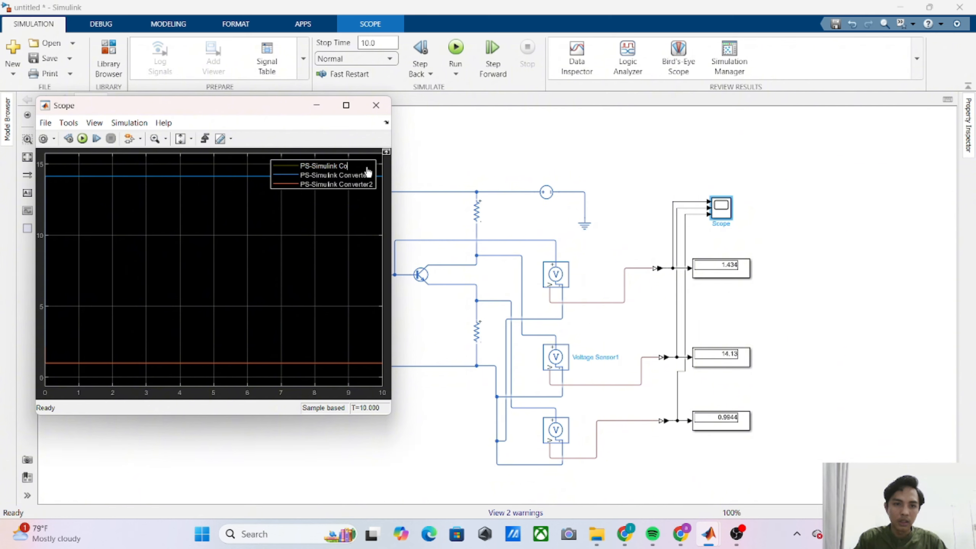
pyautogui.press('BackSpace')
pyautogui.press('BackSpace')
pyautogui.press('BackSpace')
pyautogui.press('BackSpace')
pyautogui.press('BackSpace')
pyautogui.press('BackSpace')
pyautogui.press('BackSpace')
pyautogui.press('BackSpace')
pyautogui.press('BackSpace')
pyautogui.press('BackSpace')
pyautogui.press('BackSpace')
pyautogui.press('BackSpace')
pyautogui.press('BackSpace')
pyautogui.press('BackSpace')
pyautogui.press('BackSpace')
pyautogui.press('BackSpace')
pyautogui.press('BackSpace')
pyautogui.press('BackSpace')
pyautogui.press('BackSpace')
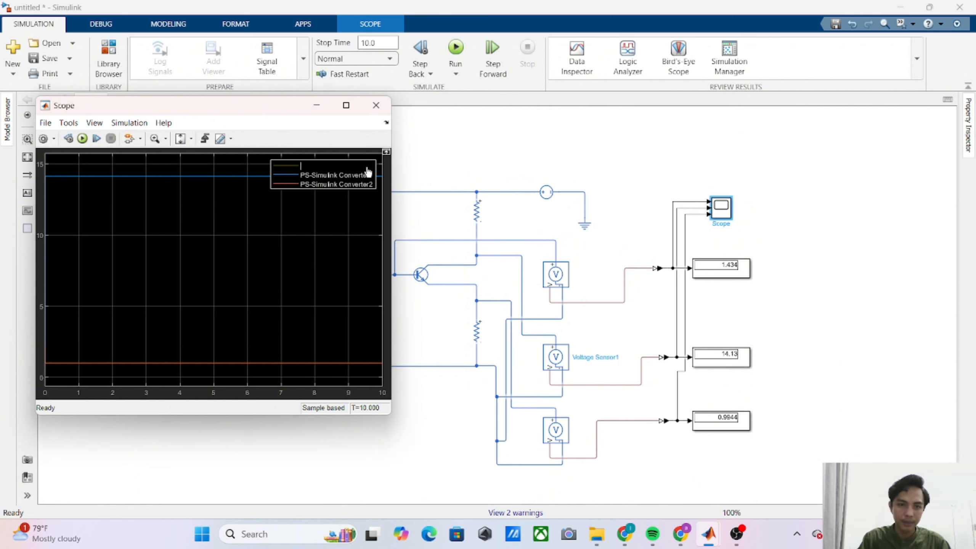
pyautogui.write('Vb')
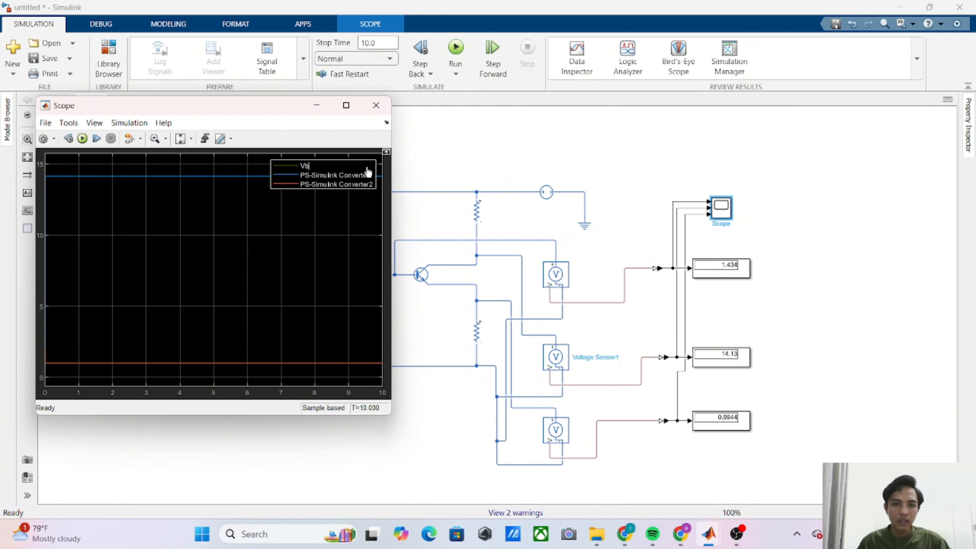
pyautogui.press('Return')
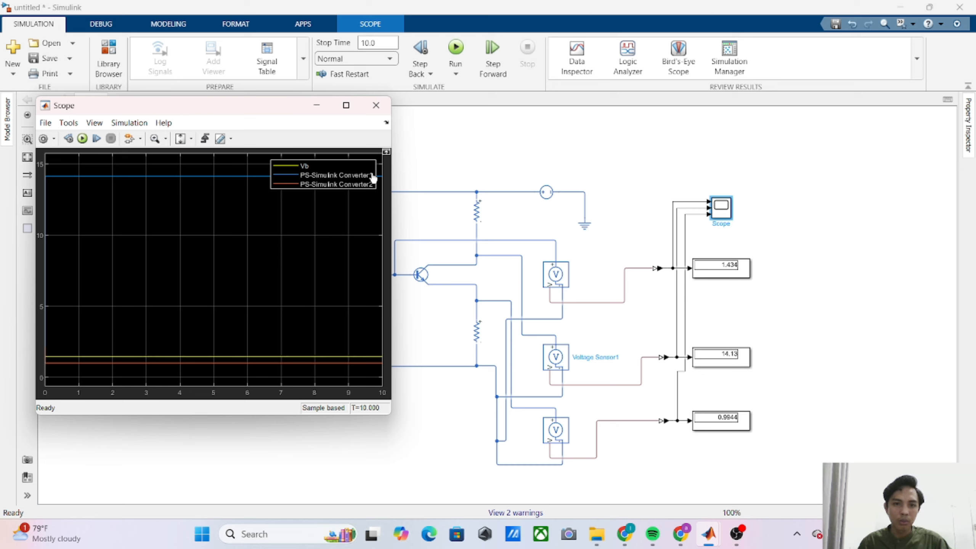
# - Rename the PS-Simulink Converter1 entry in the Scope legend as Vc
pyautogui.click(372, 175)
pyautogui.click(373, 175)
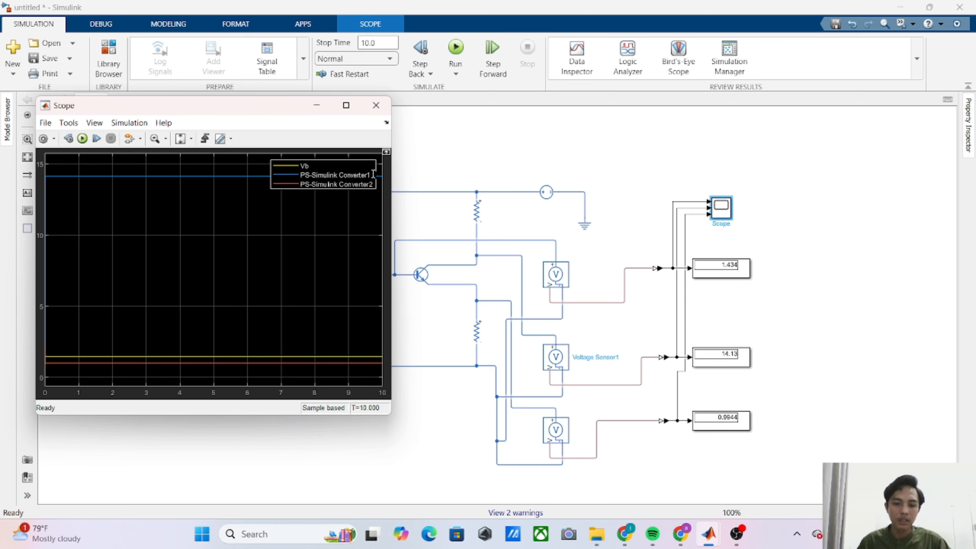
pyautogui.press('BackSpace')
pyautogui.press('BackSpace')
pyautogui.press('BackSpace')
pyautogui.press('BackSpace')
pyautogui.press('BackSpace')
pyautogui.press('BackSpace')
pyautogui.press('BackSpace')
pyautogui.press('BackSpace')
pyautogui.press('BackSpace')
pyautogui.press('BackSpace')
pyautogui.press('BackSpace')
pyautogui.press('BackSpace')
pyautogui.press('BackSpace')
pyautogui.press('BackSpace')
pyautogui.press('BackSpace')
pyautogui.press('BackSpace')
pyautogui.press('BackSpace')
pyautogui.press('BackSpace')
pyautogui.press('BackSpace')
pyautogui.press('BackSpace')
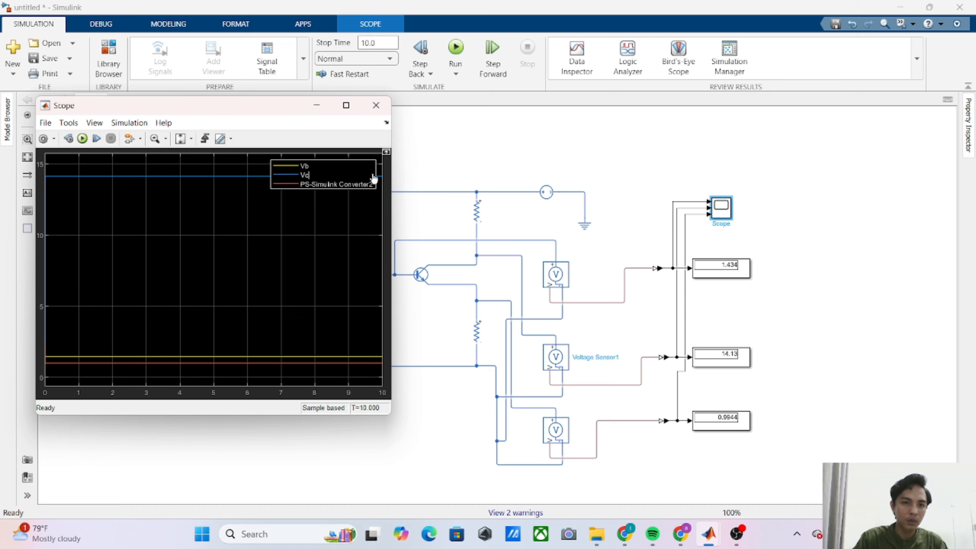
# - Rename the PS-Simulink Converter2 entry in the Scope legend as Ve, keeping its trace shown, and return to the model
pyautogui.click(375, 188)
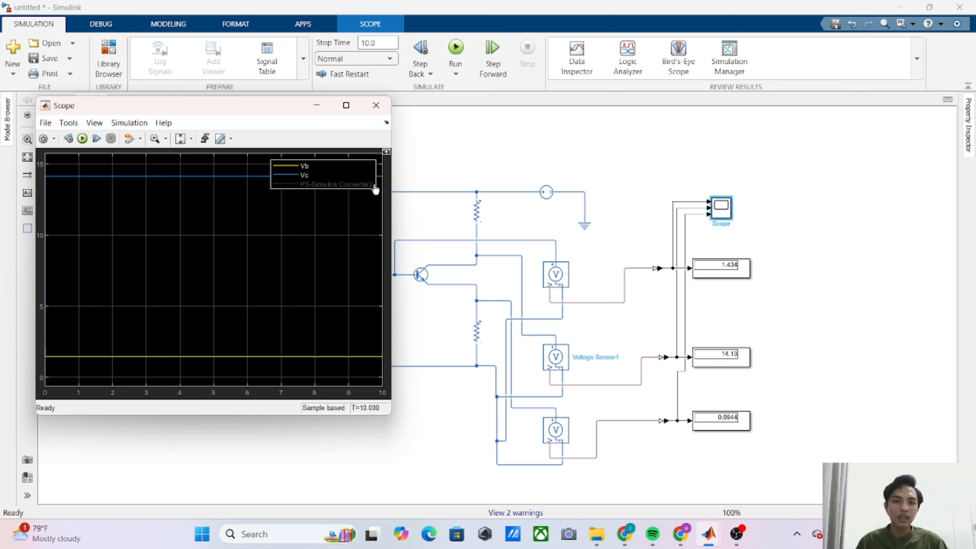
pyautogui.click(372, 185)
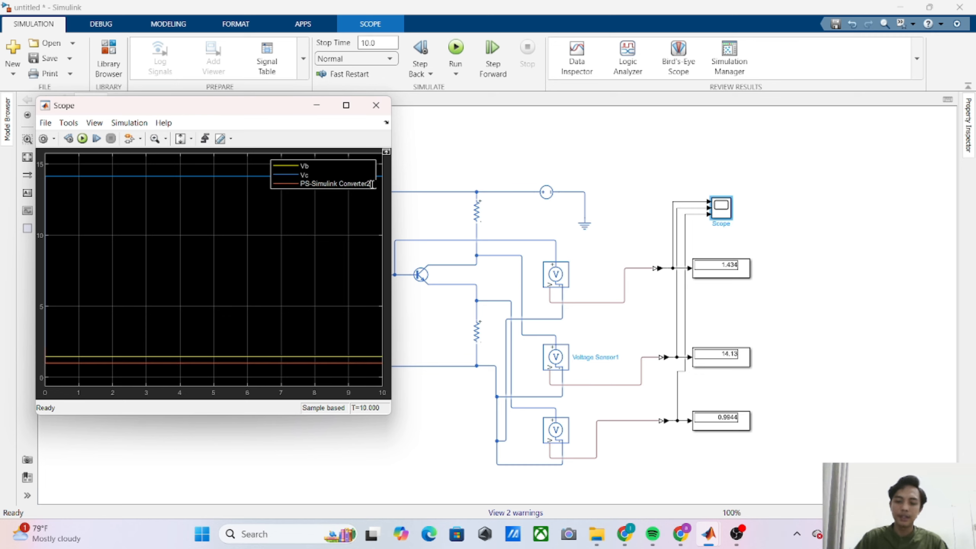
pyautogui.press('BackSpace')
pyautogui.press('BackSpace')
pyautogui.press('BackSpace')
pyautogui.press('BackSpace')
pyautogui.press('BackSpace')
pyautogui.press('BackSpace')
pyautogui.press('BackSpace')
pyautogui.press('BackSpace')
pyautogui.press('BackSpace')
pyautogui.press('BackSpace')
pyautogui.press('BackSpace')
pyautogui.press('BackSpace')
pyautogui.press('BackSpace')
pyautogui.press('BackSpace')
pyautogui.press('BackSpace')
pyautogui.press('BackSpace')
pyautogui.press('BackSpace')
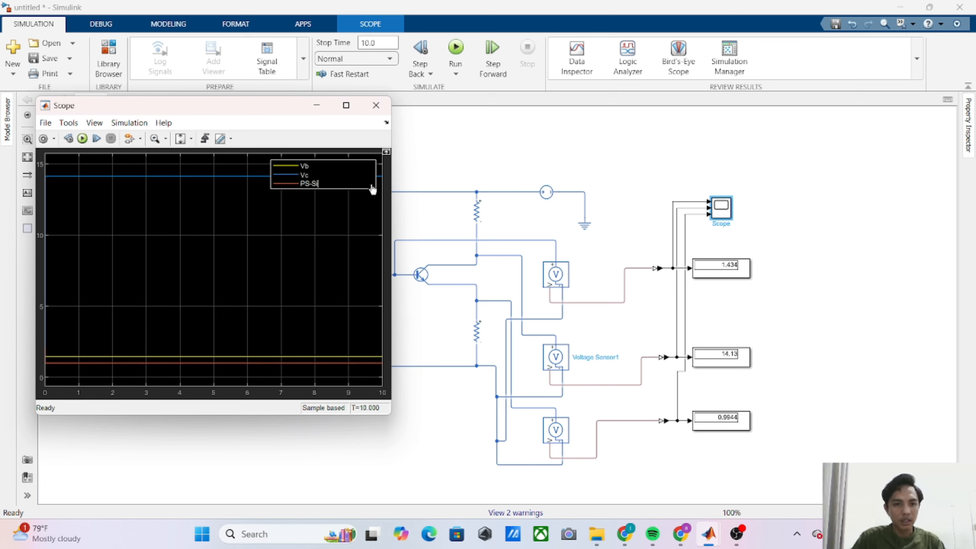
pyautogui.press('BackSpace')
pyautogui.press('BackSpace')
pyautogui.press('BackSpace')
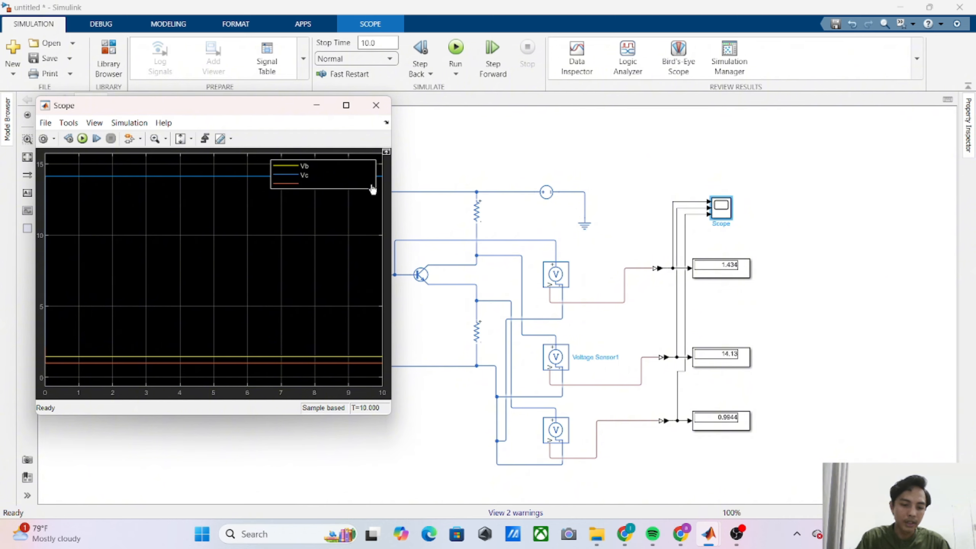
pyautogui.write('Ve')
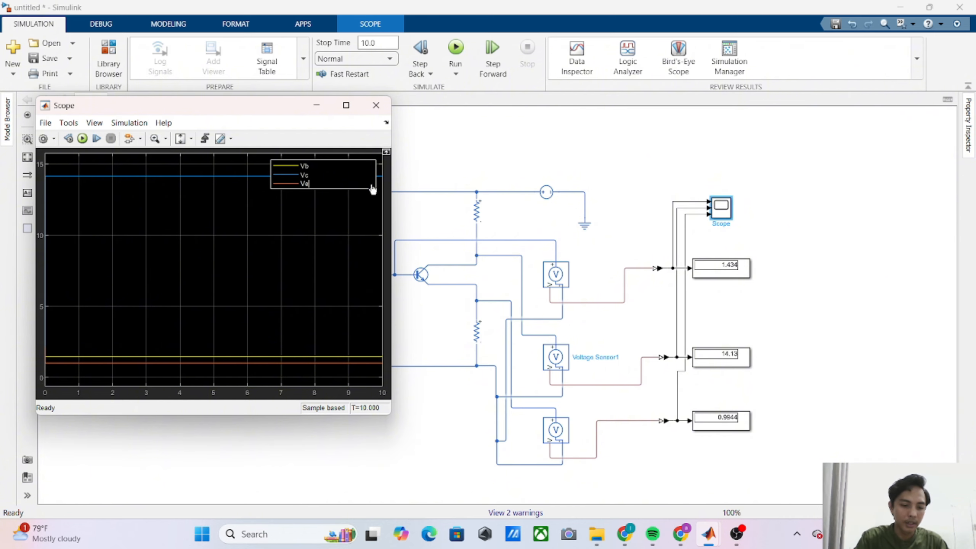
pyautogui.click(413, 172)
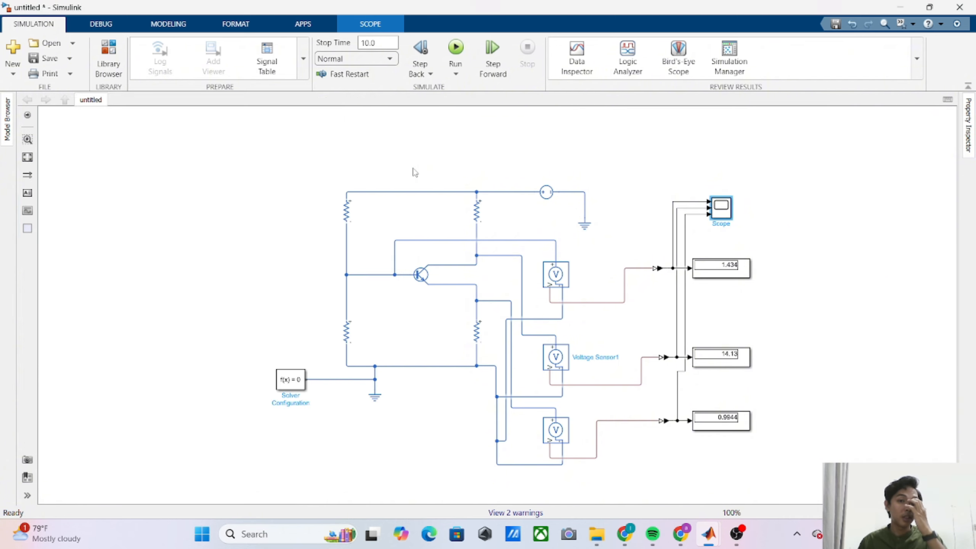
# - Reopen the Scope to view the labelled voltage traces and move its window closer to the voltage sensors
pyautogui.doubleClick(717, 209)
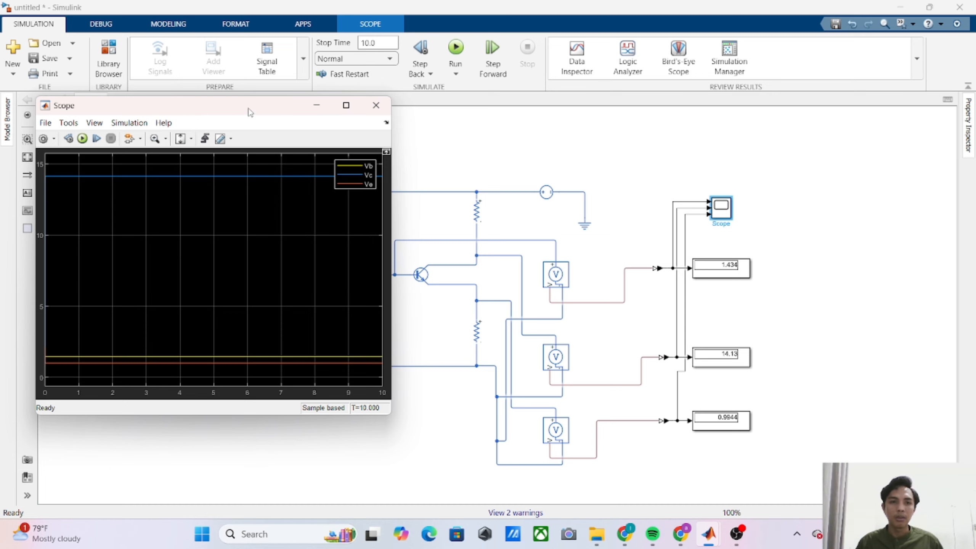
pyautogui.moveTo(247, 107); pyautogui.dragTo(339, 107)
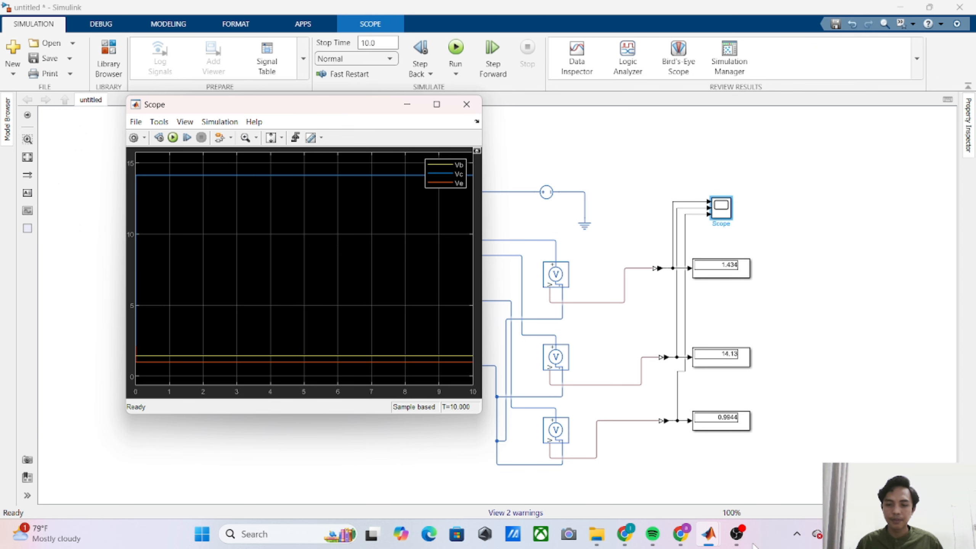